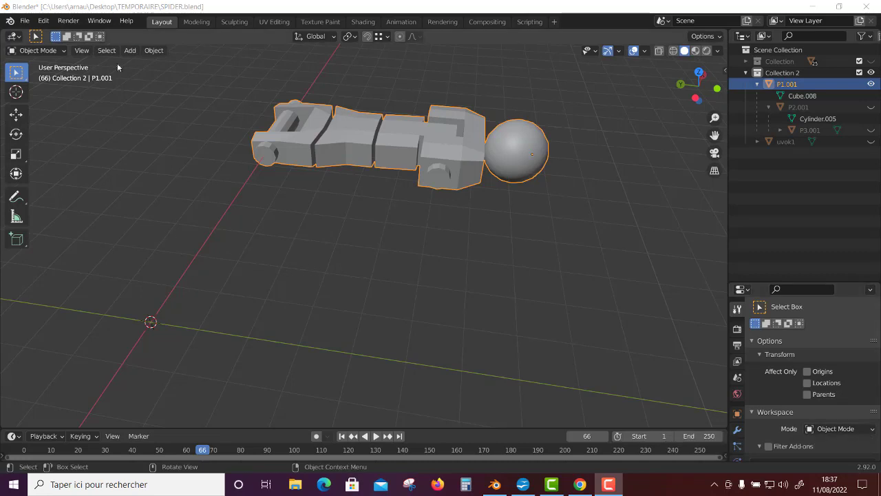
# Add a new cube to the scene and frame the view on it
pyautogui.click(128, 51)
pyautogui.click(231, 74)
pyautogui.scroll(-2, 231, 338)
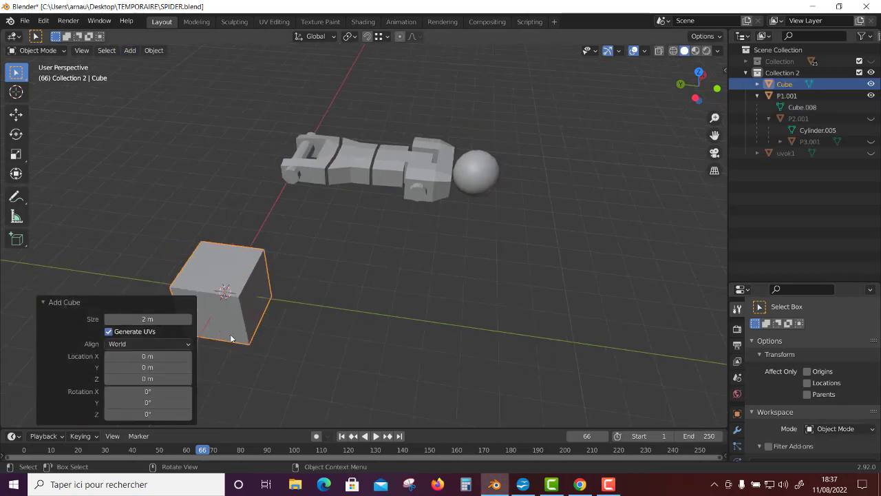
pyautogui.press('KP_Decimal')
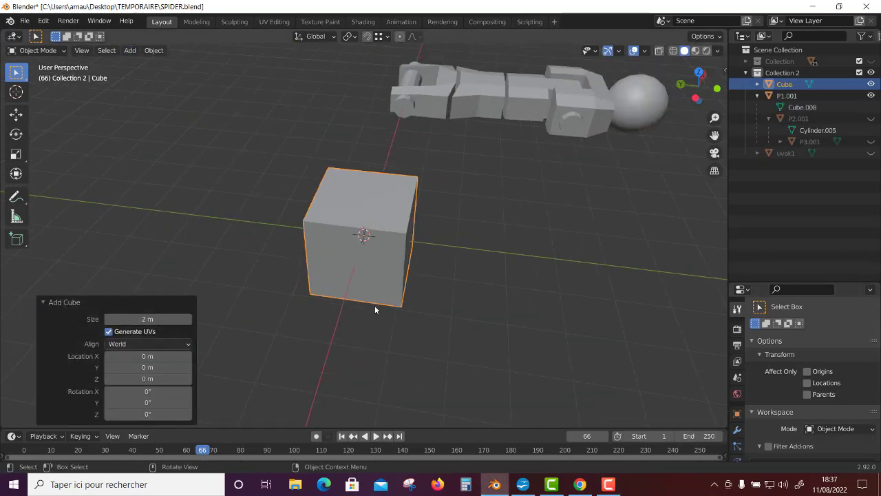
# In Edit Mode, cut vertical edge loops across the cube's faces
pyautogui.click(36, 51)
pyautogui.click(27, 74)
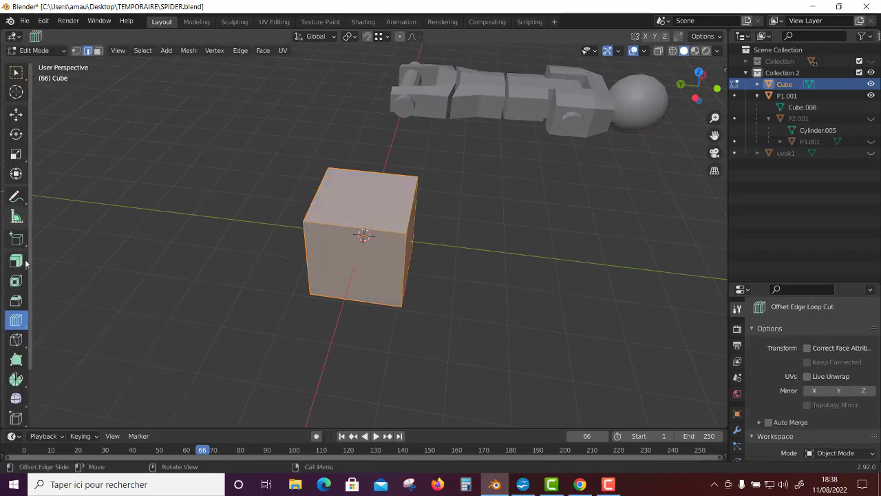
pyautogui.moveTo(17, 329); pyautogui.dragTo(55, 319)
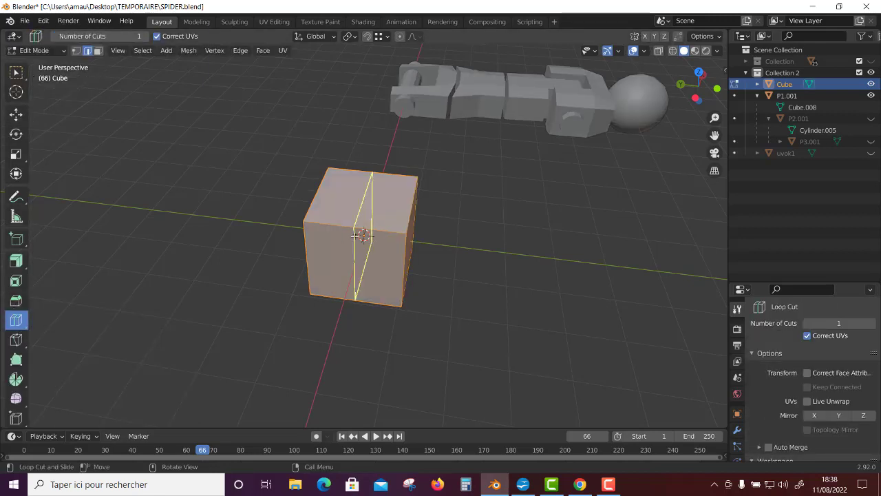
pyautogui.moveTo(411, 219); pyautogui.dragTo(411, 219)
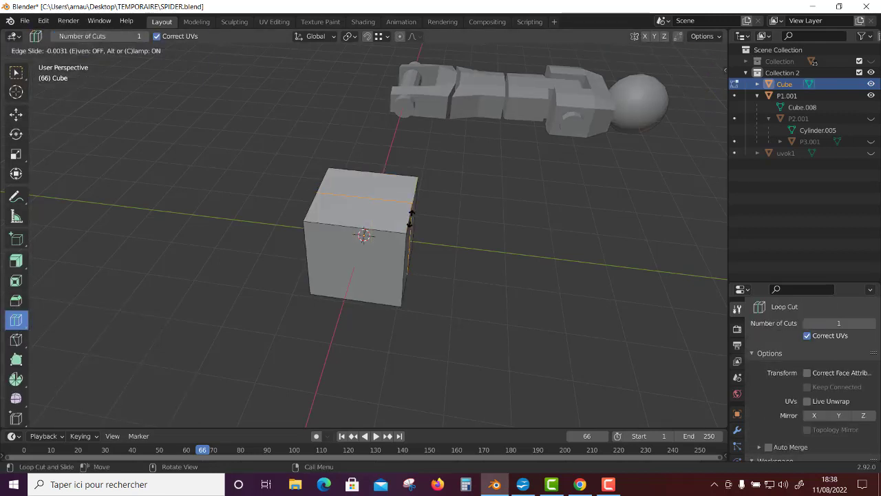
pyautogui.moveTo(411, 221); pyautogui.dragTo(425, 334, button='middle')
pyautogui.hotkey('ctrl', 'z')
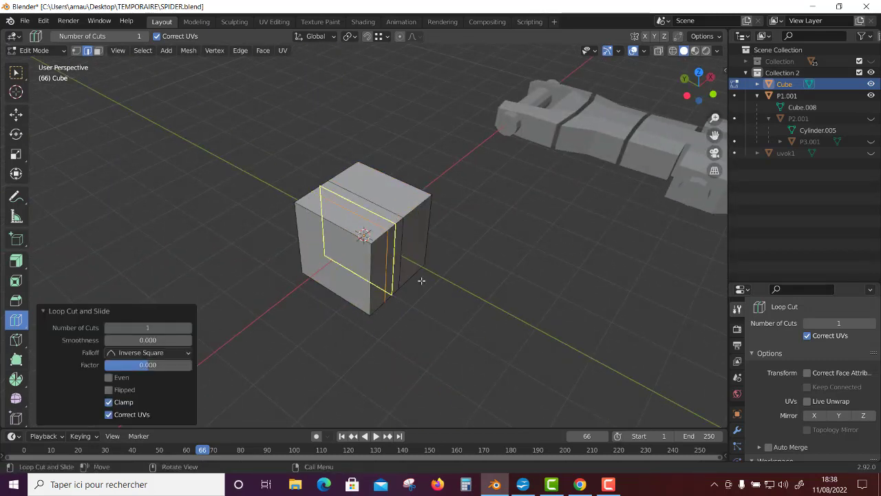
pyautogui.click(421, 280)
pyautogui.moveTo(421, 280)
pyautogui.mouseDown(button='middle')
pyautogui.moveTo(425, 364)
pyautogui.moveTo(449, 364)
pyautogui.mouseUp(button='middle')
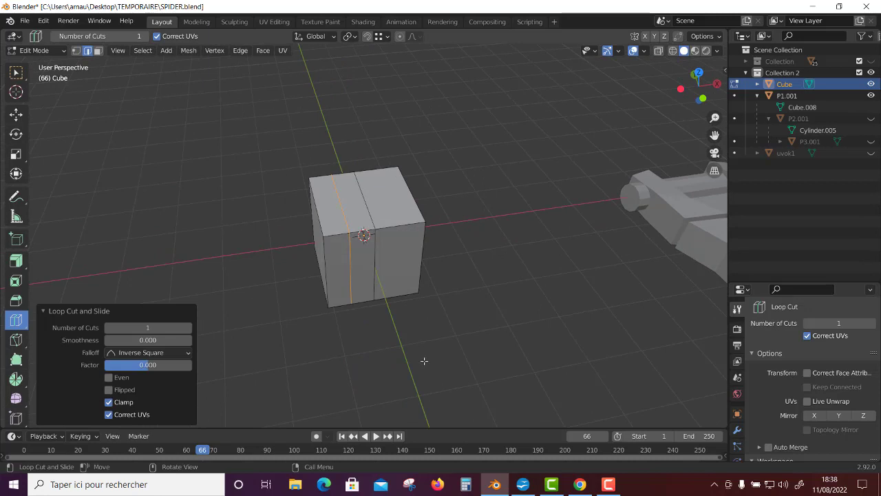
# Slide the cube's vertical edge loops into new positions along X
pyautogui.press('w')
pyautogui.keyDown('alt'); pyautogui.click(373, 263); pyautogui.keyUp('alt')
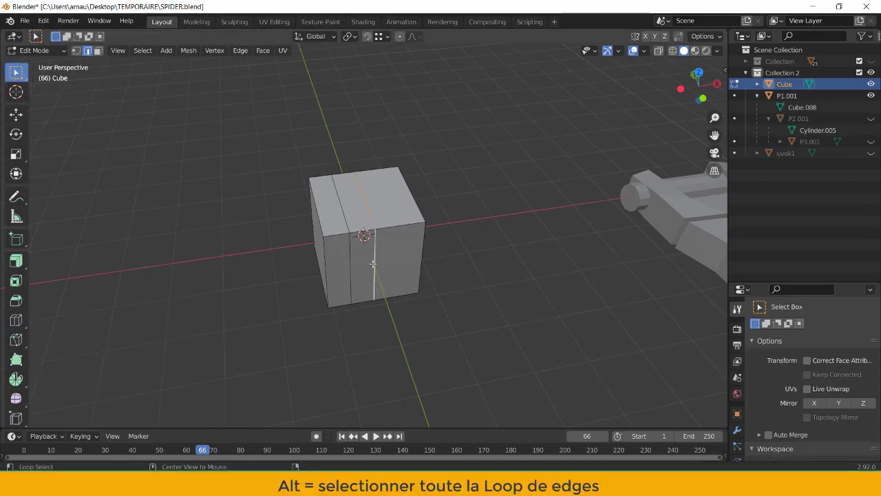
pyautogui.click(16, 114)
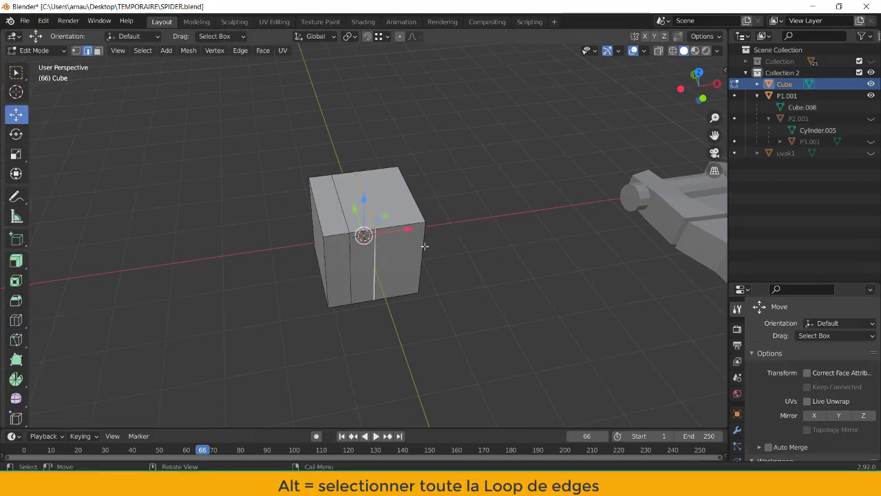
pyautogui.moveTo(407, 228)
pyautogui.mouseDown()
pyautogui.moveTo(430, 227)
pyautogui.moveTo(396, 232)
pyautogui.mouseUp()
pyautogui.keyDown('alt'); pyautogui.click(347, 223); pyautogui.keyUp('alt')
pyautogui.moveTo(395, 232)
pyautogui.mouseDown(button='middle')
pyautogui.moveTo(482, 324)
pyautogui.moveTo(386, 265)
pyautogui.mouseUp(button='middle')
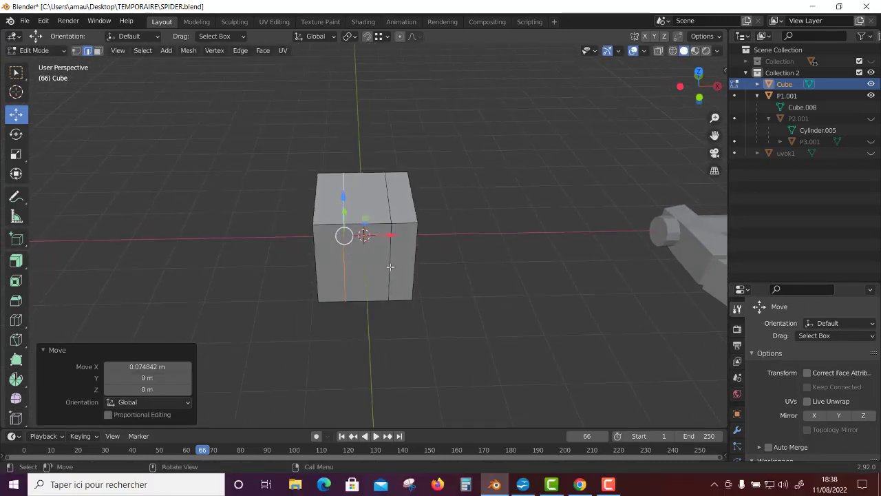
pyautogui.keyDown('alt'); pyautogui.click(390, 267); pyautogui.keyUp('alt')
pyautogui.press('g')
pyautogui.press('x')
pyautogui.click(383, 266)
pyautogui.keyDown('alt'); pyautogui.click(341, 269); pyautogui.keyUp('alt')
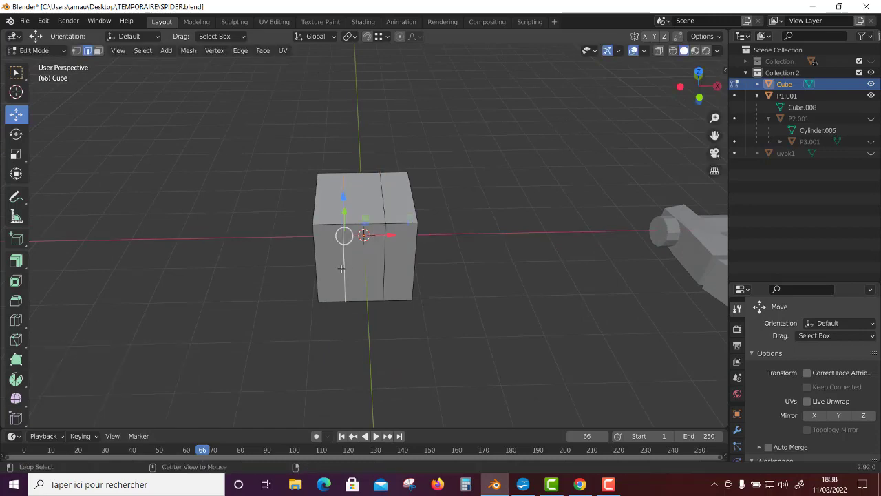
pyautogui.moveTo(383, 235); pyautogui.dragTo(384, 233)
pyautogui.moveTo(360, 329); pyautogui.dragTo(408, 324, button='middle')
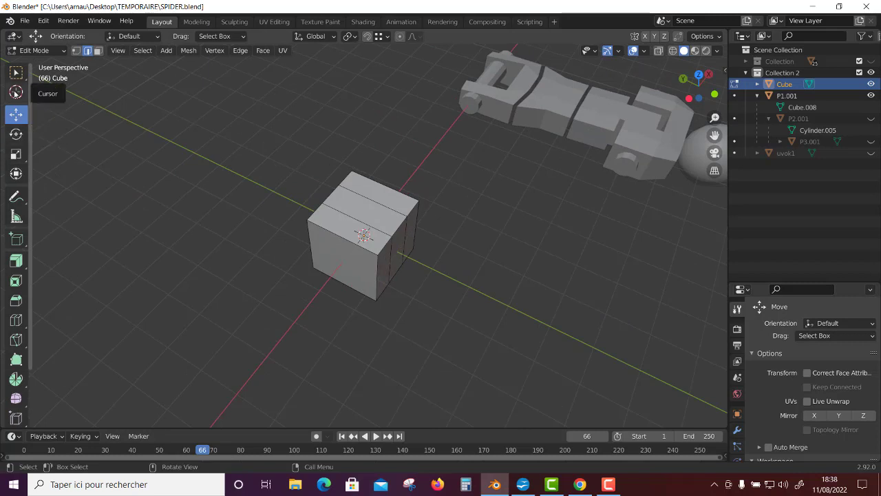
# Lower the cube's top face −1.1147 m along Z to flatten it
pyautogui.click(17, 157)
pyautogui.moveTo(387, 259); pyautogui.dragTo(388, 274, button='middle')
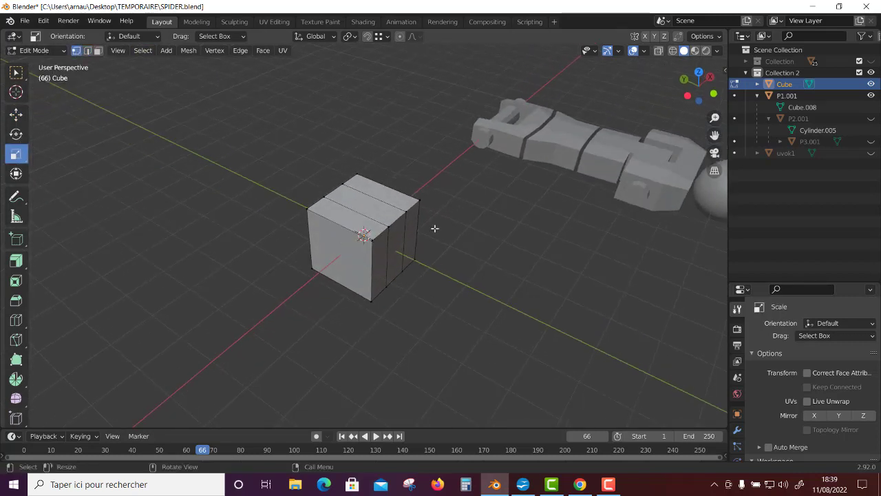
pyautogui.moveTo(434, 228); pyautogui.dragTo(431, 144, button='middle')
pyautogui.click(365, 186)
pyautogui.click(16, 113)
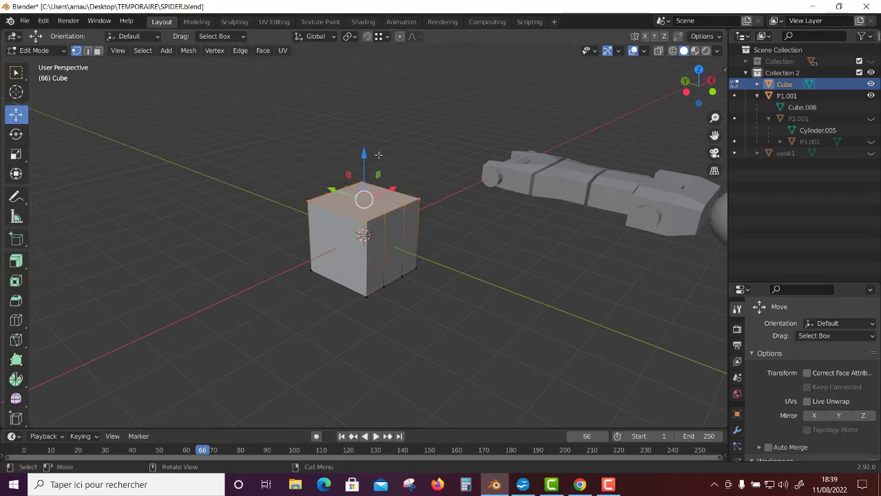
pyautogui.moveTo(363, 154); pyautogui.dragTo(364, 195)
pyautogui.moveTo(482, 310)
pyautogui.mouseDown(button='middle')
pyautogui.moveTo(449, 332)
pyautogui.moveTo(344, 210)
pyautogui.mouseUp(button='middle')
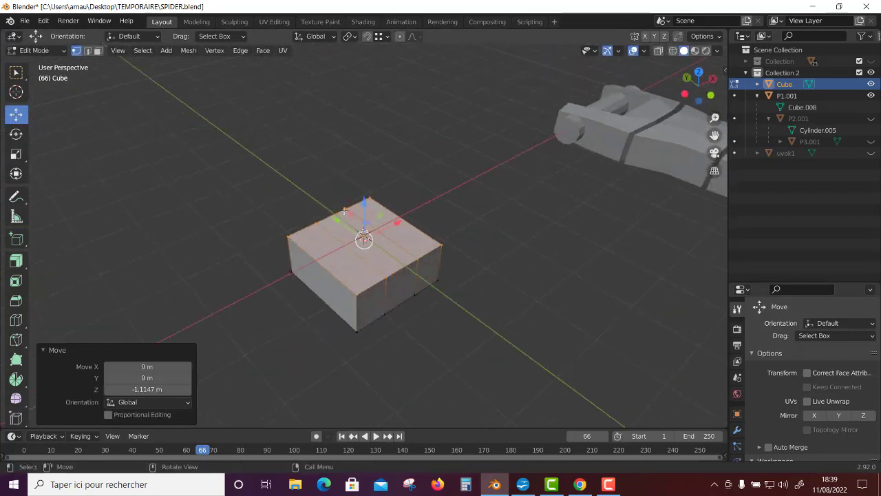
# Scale the slab to 0.711 on Z, then return to Object Mode
pyautogui.click(327, 275)
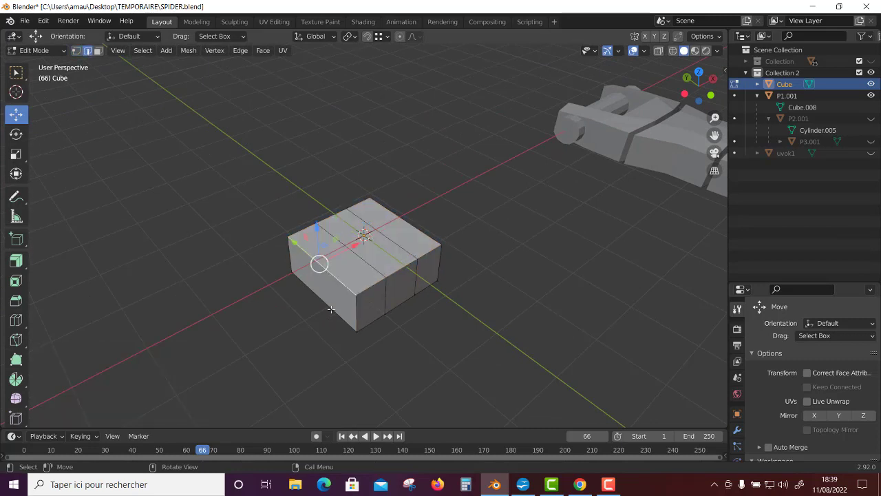
pyautogui.moveTo(416, 229); pyautogui.dragTo(374, 334, button='middle')
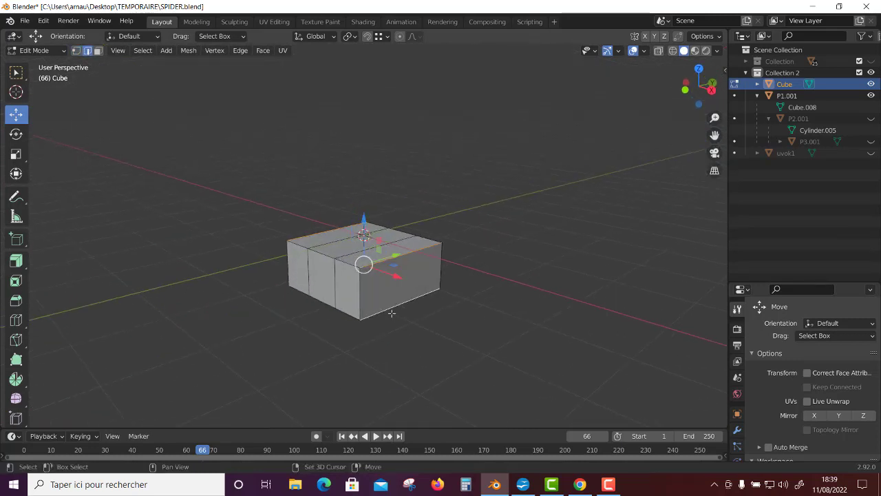
pyautogui.click(17, 153)
pyautogui.moveTo(364, 221); pyautogui.dragTo(363, 237)
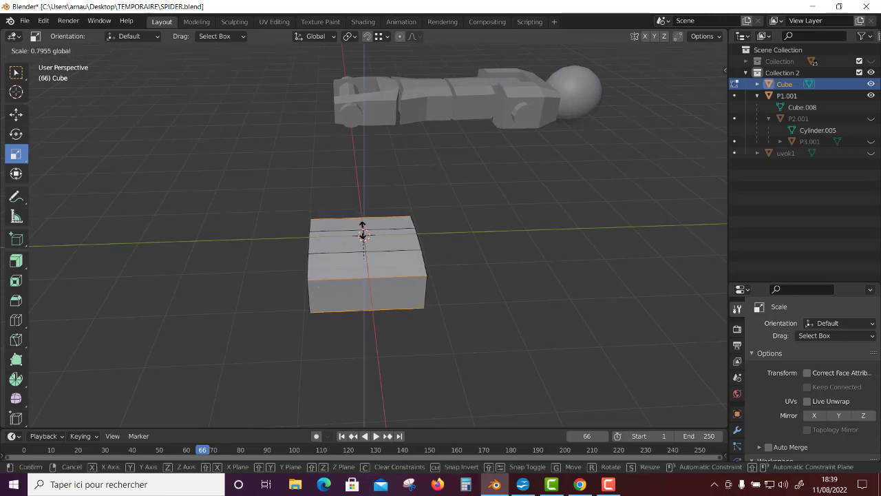
pyautogui.moveTo(556, 310)
pyautogui.mouseDown(button='middle')
pyautogui.moveTo(456, 293)
pyautogui.moveTo(512, 314)
pyautogui.moveTo(478, 322)
pyautogui.moveTo(472, 337)
pyautogui.mouseUp(button='middle')
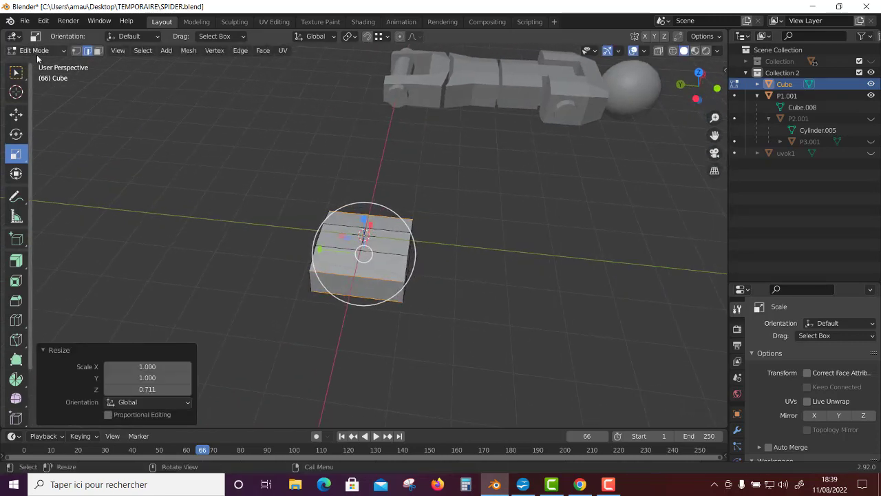
pyautogui.click(37, 54)
pyautogui.click(36, 63)
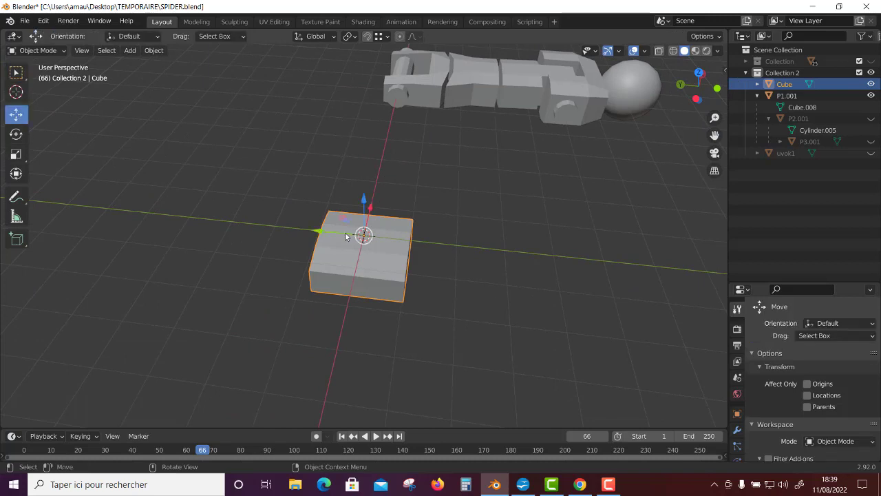
# Duplicate the slab as Cube.001, offset −2.5774 m on Y beside the original
pyautogui.click(158, 53)
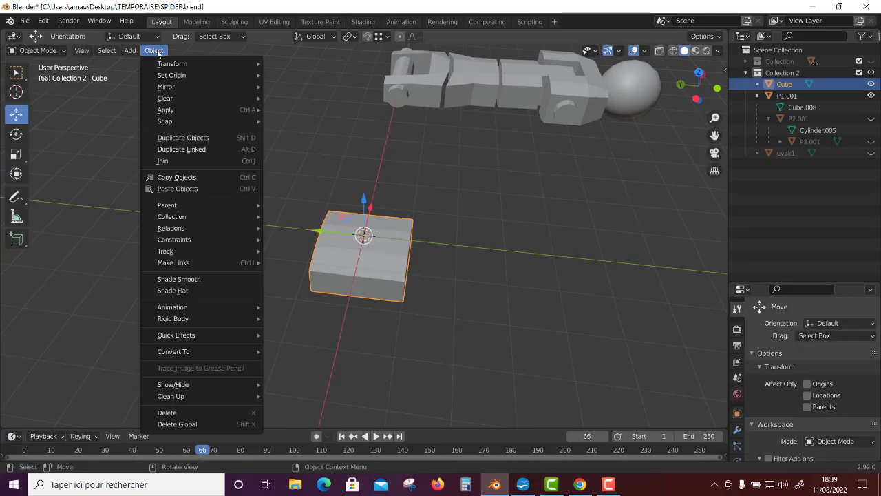
pyautogui.click(196, 138)
pyautogui.rightClick(375, 221)
pyautogui.hotkey('shift', 'd')
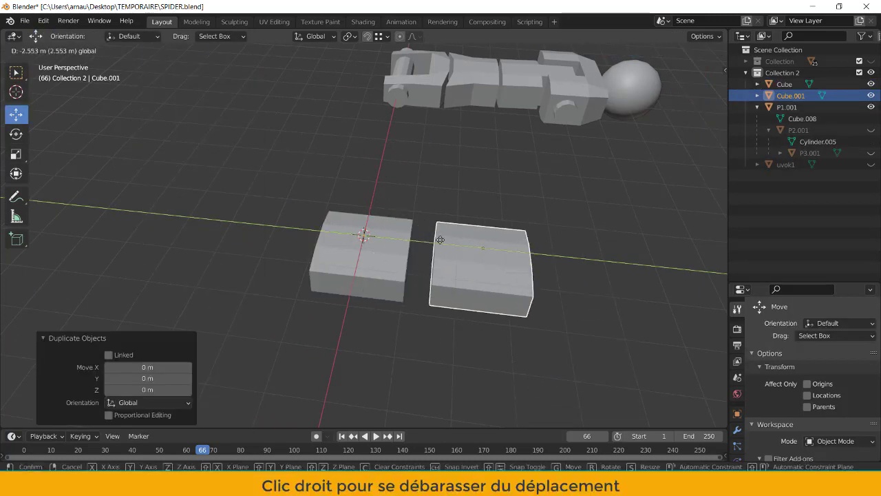
pyautogui.click(441, 243)
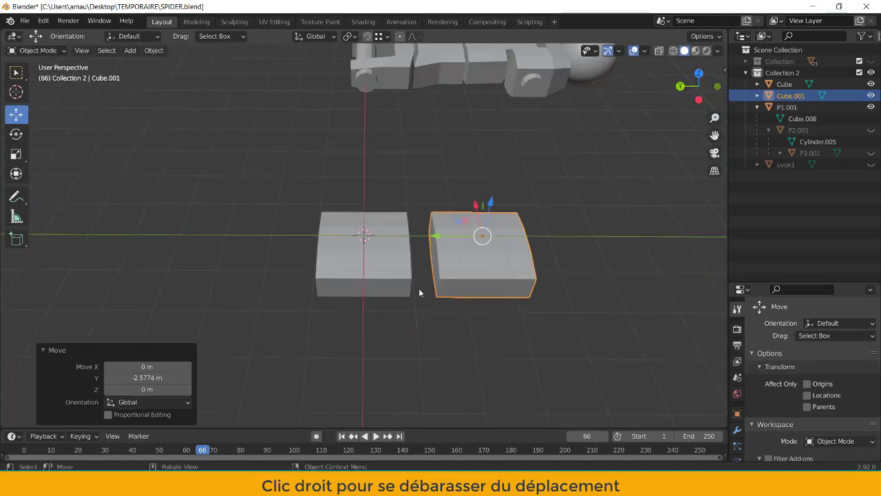
# Add another edge loop across the original slab and go back to Object Mode
pyautogui.click(38, 50)
pyautogui.click(38, 76)
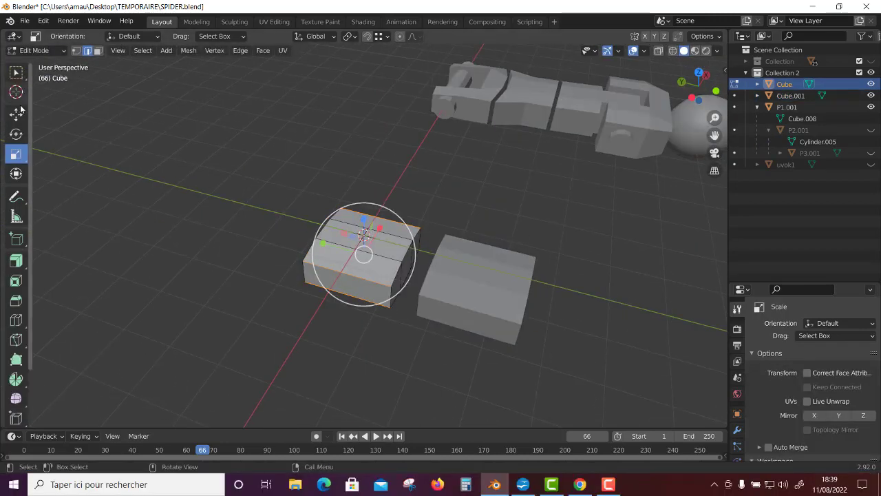
pyautogui.click(19, 322)
pyautogui.moveTo(336, 281); pyautogui.dragTo(321, 279)
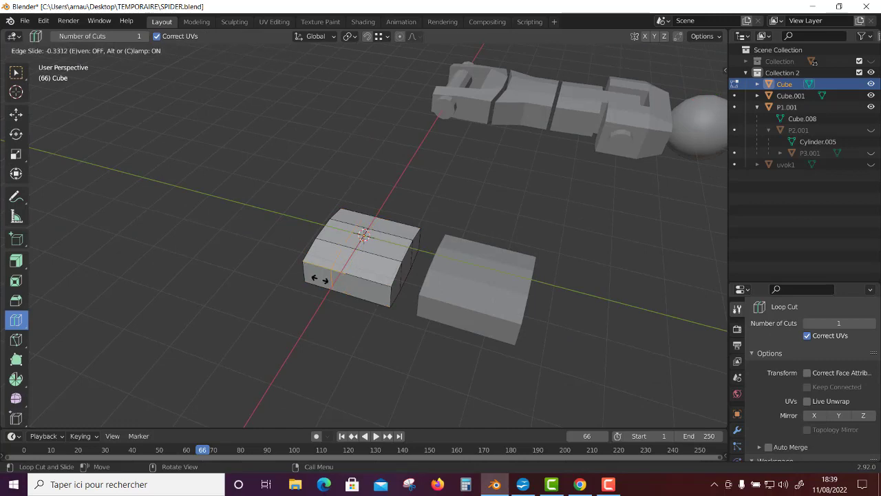
pyautogui.click(333, 280)
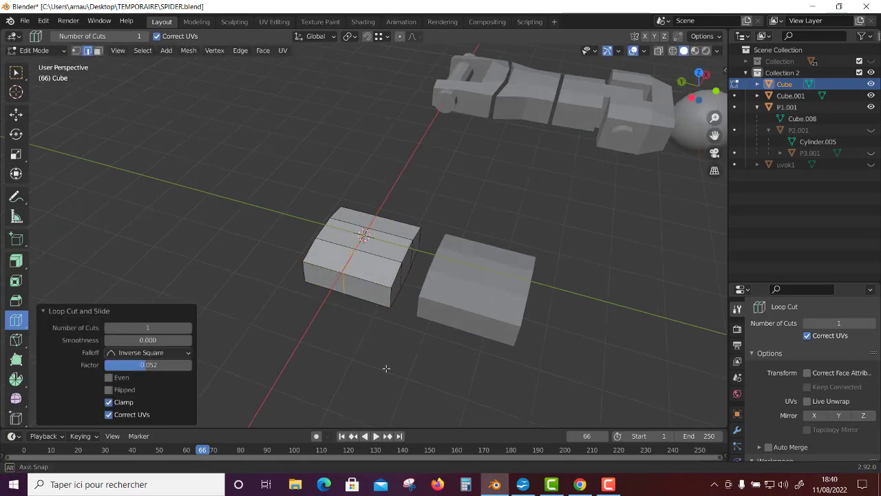
pyautogui.moveTo(384, 368)
pyautogui.mouseDown(button='middle')
pyautogui.moveTo(379, 358)
pyautogui.moveTo(466, 341)
pyautogui.mouseUp(button='middle')
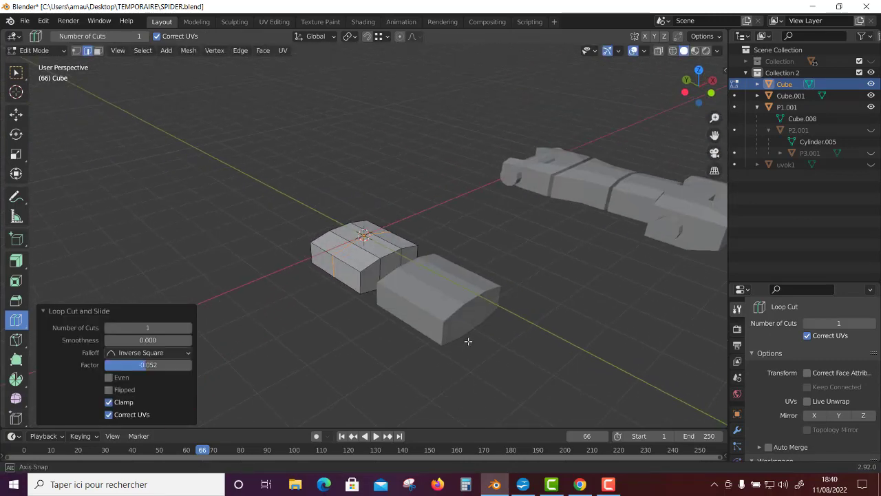
pyautogui.click(38, 50)
pyautogui.click(29, 62)
# Extrude Cube.001's end face outward along its normal
pyautogui.click(461, 307)
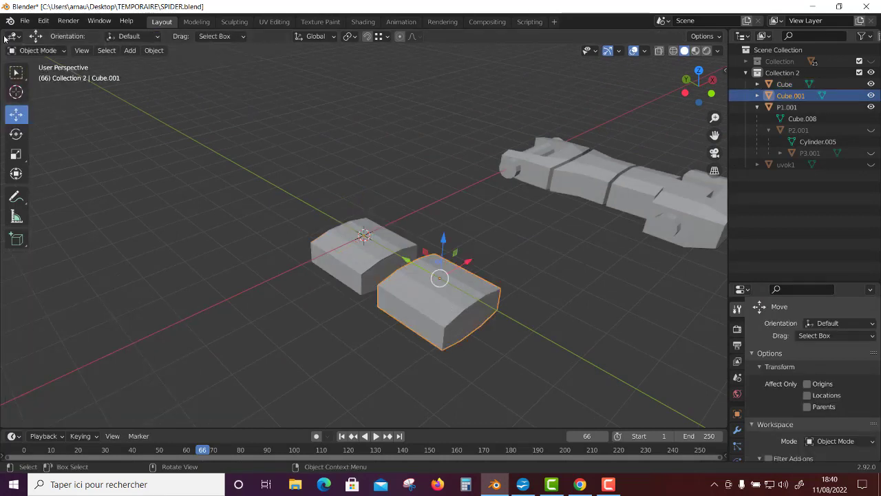
pyautogui.click(38, 50)
pyautogui.click(29, 74)
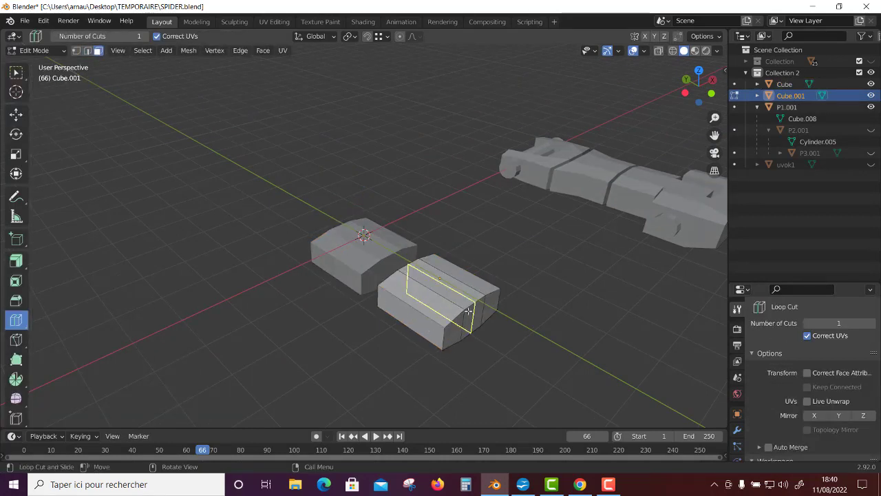
pyautogui.click(16, 115)
pyautogui.click(475, 317)
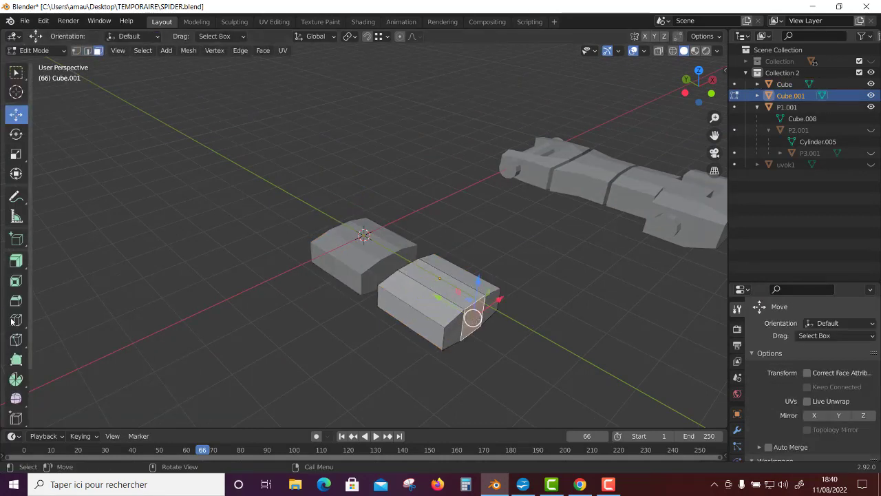
pyautogui.click(16, 260)
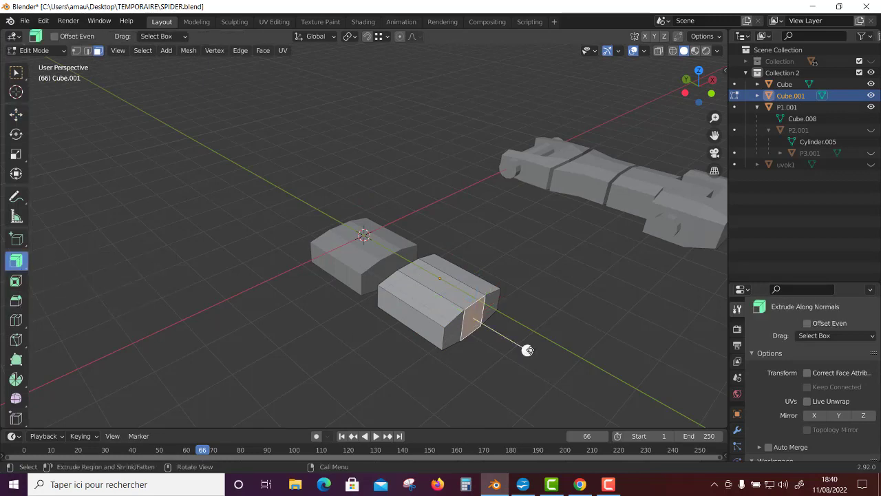
pyautogui.moveTo(525, 350); pyautogui.dragTo(507, 322)
pyautogui.moveTo(503, 328)
pyautogui.mouseDown(button='middle')
pyautogui.moveTo(505, 350)
pyautogui.moveTo(340, 271)
pyautogui.mouseUp(button='middle')
# Select the Cube piece and widen its end faces by 1.25 on X
pyautogui.click(41, 51)
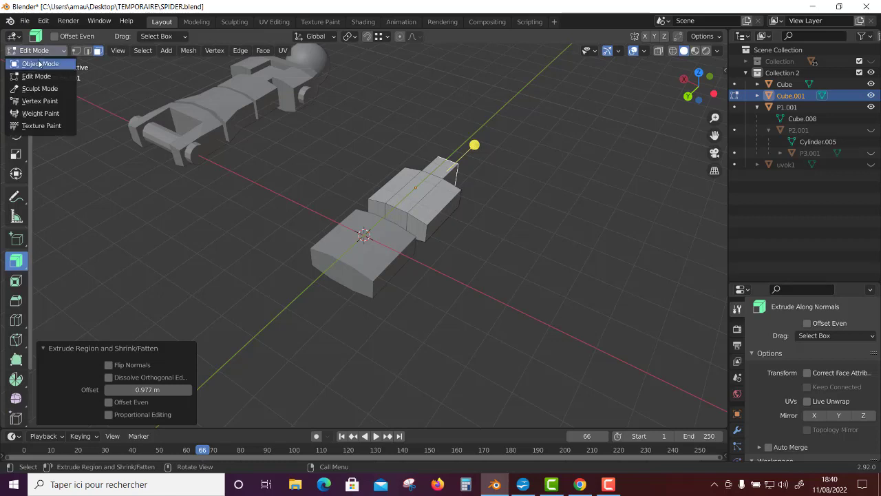
pyautogui.click(40, 64)
pyautogui.click(365, 282)
pyautogui.click(38, 50)
pyautogui.click(33, 79)
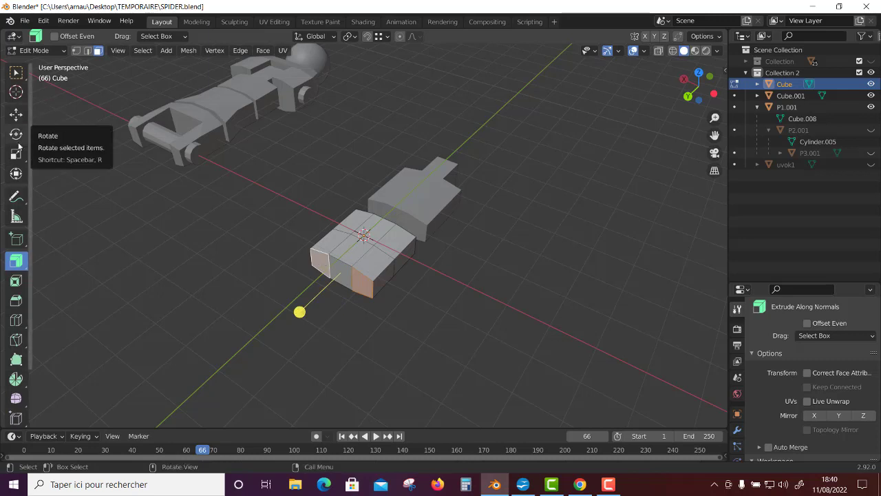
pyautogui.click(16, 154)
pyautogui.moveTo(305, 252); pyautogui.dragTo(296, 246)
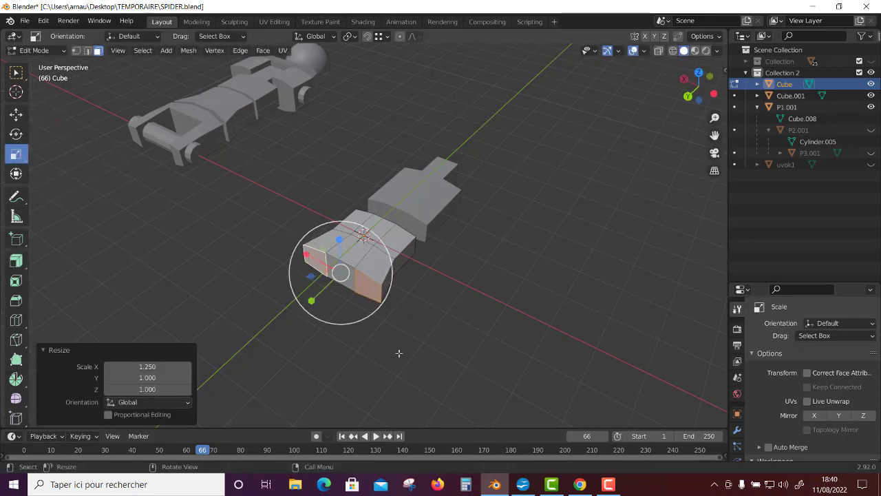
# Push another face of the Cube piece 0.24143 m outward along Y
pyautogui.click(378, 297)
pyautogui.hotkey('shift', 'space')
pyautogui.press('g')
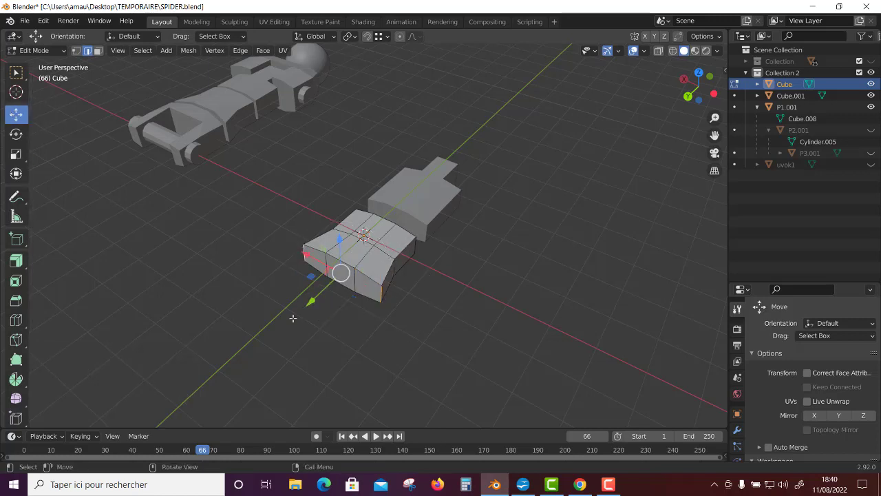
pyautogui.moveTo(295, 308); pyautogui.dragTo(310, 308)
pyautogui.click(307, 310)
pyautogui.moveTo(323, 323); pyautogui.dragTo(310, 232, button='middle')
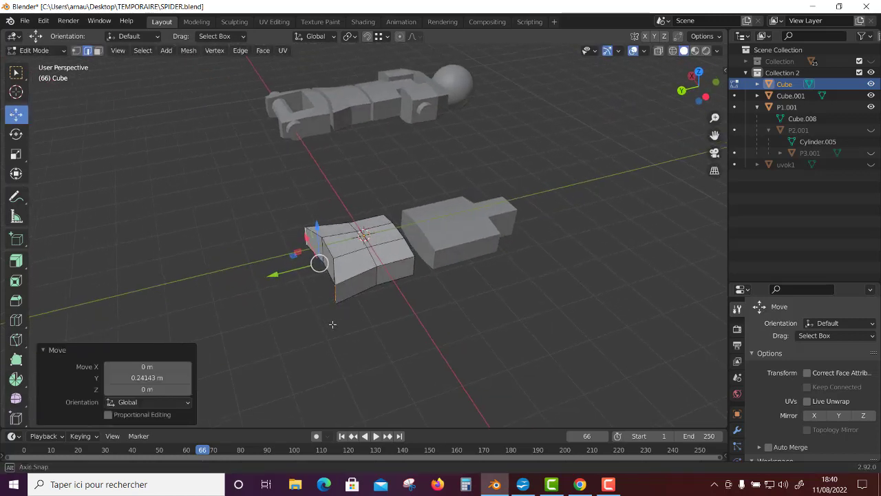
pyautogui.click(416, 260)
pyautogui.click(38, 51)
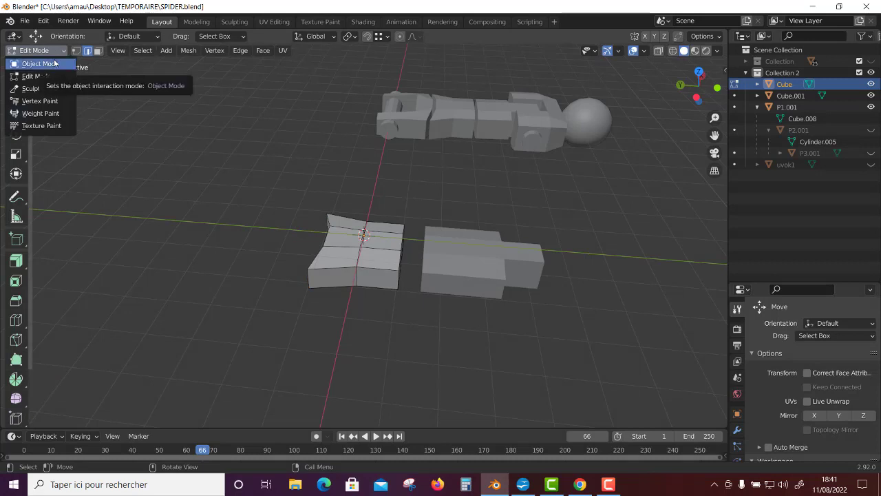
# Move the Cube piece's selected vertices 0.228 m along Y
pyautogui.click(34, 61)
pyautogui.click(494, 279)
pyautogui.moveTo(373, 301)
pyautogui.mouseDown(button='middle')
pyautogui.moveTo(383, 271)
pyautogui.moveTo(375, 319)
pyautogui.mouseUp(button='middle')
pyautogui.click(384, 271)
pyautogui.click(45, 50)
pyautogui.click(34, 72)
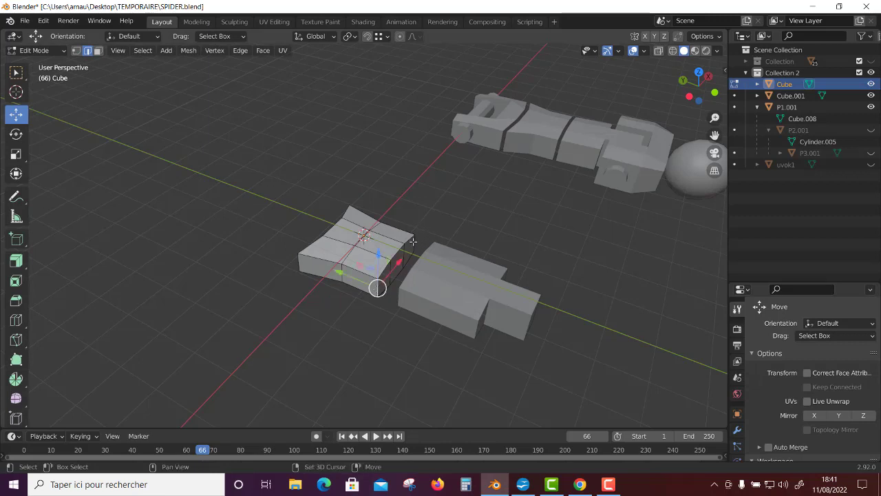
pyautogui.press('g')
pyautogui.press('y')
pyautogui.click(344, 368)
pyautogui.moveTo(344, 368); pyautogui.dragTo(388, 352, button='middle')
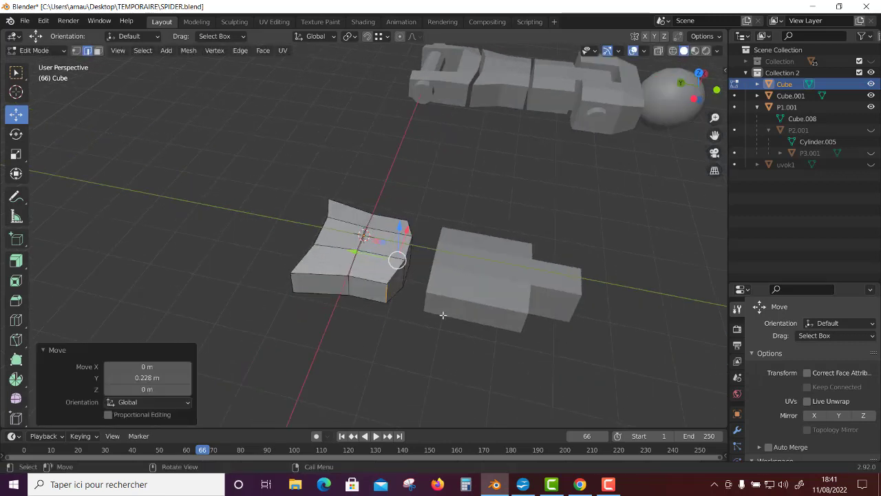
# Shift Cube.001 0.48901 m along Y so it butts against the flared piece
pyautogui.click(45, 50)
pyautogui.click(40, 63)
pyautogui.click(468, 293)
pyautogui.moveTo(468, 293); pyautogui.dragTo(399, 344, button='middle')
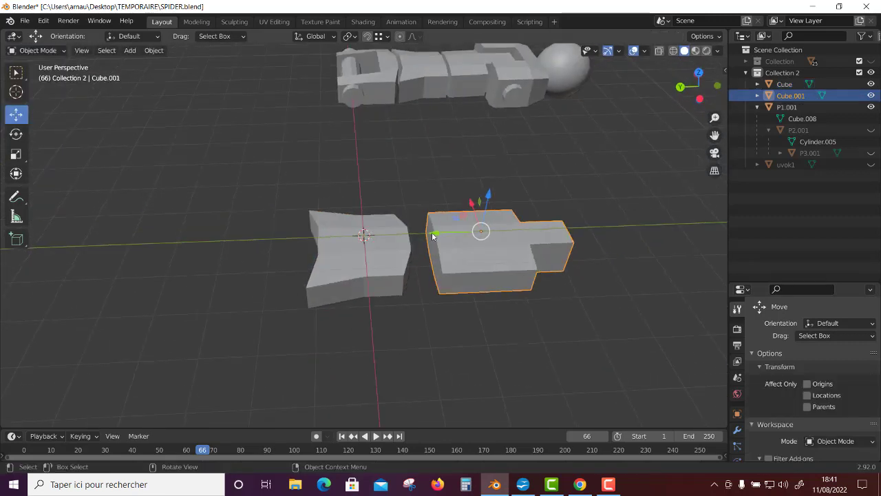
pyautogui.press('g')
pyautogui.click(407, 235)
pyautogui.moveTo(407, 235)
pyautogui.mouseDown(button='middle')
pyautogui.moveTo(321, 354)
pyautogui.moveTo(333, 300)
pyautogui.mouseUp(button='middle')
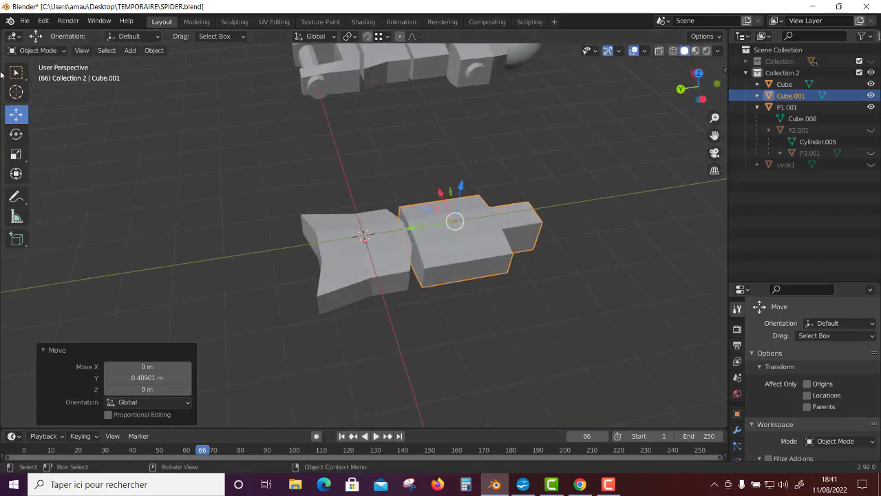
pyautogui.click(37, 50)
pyautogui.click(38, 76)
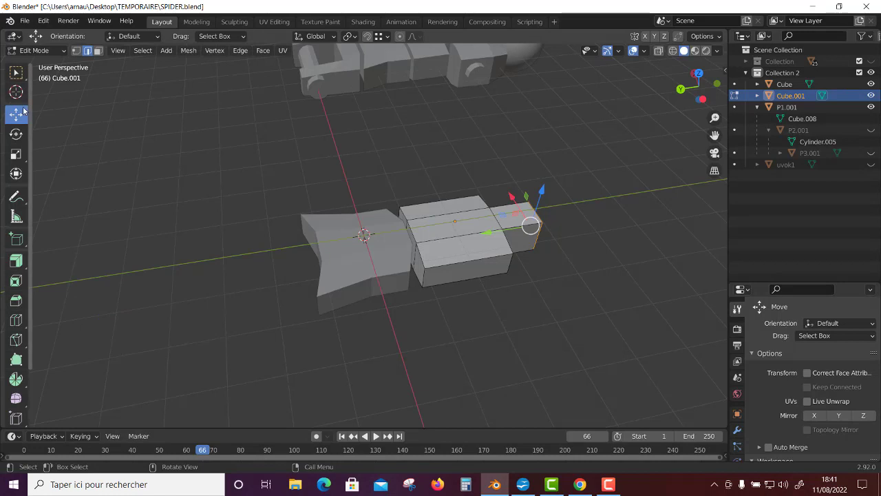
# Move Cube.001's selected face 0.16173 m along Y
pyautogui.moveTo(423, 278)
pyautogui.mouseDown(button='middle')
pyautogui.moveTo(464, 347)
pyautogui.moveTo(302, 270)
pyautogui.mouseUp(button='middle')
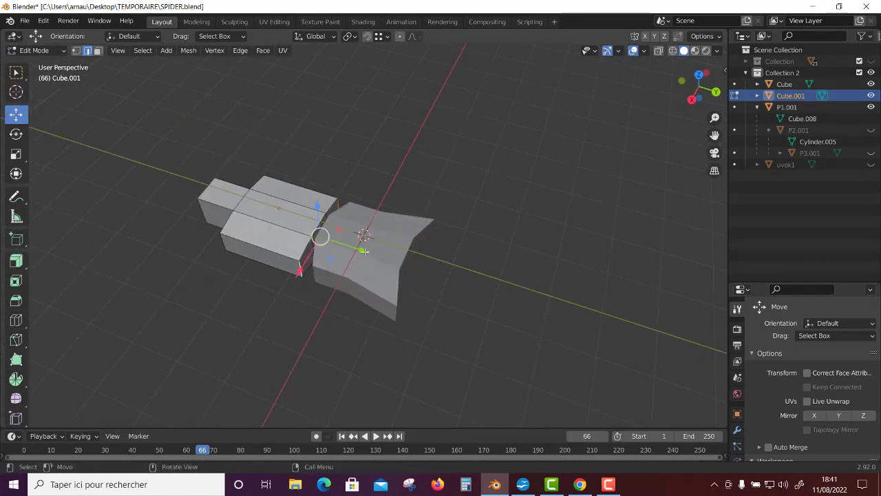
pyautogui.moveTo(364, 251); pyautogui.dragTo(372, 248)
pyautogui.moveTo(372, 248)
pyautogui.mouseDown(button='middle')
pyautogui.moveTo(278, 260)
pyautogui.moveTo(324, 261)
pyautogui.mouseUp(button='middle')
# Box-select Cube.001's end faces and move them into a narrow tip, then return to Object Mode
pyautogui.moveTo(604, 235); pyautogui.dragTo(470, 408)
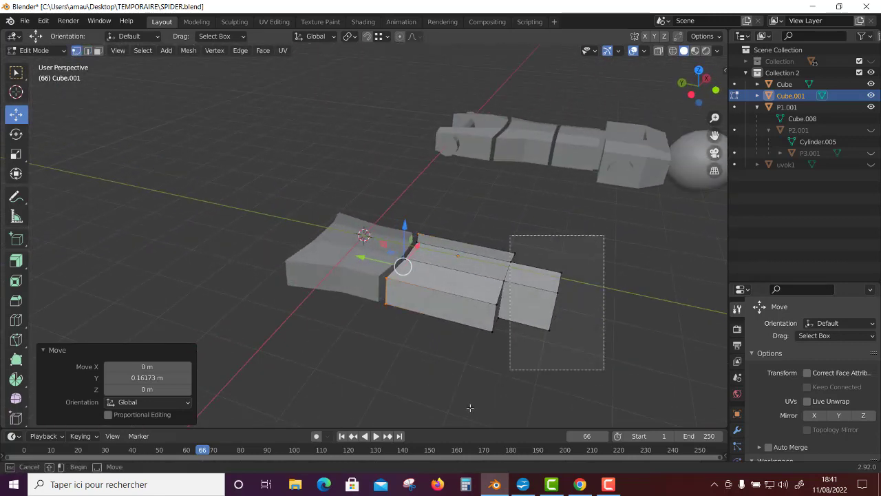
pyautogui.moveTo(634, 368)
pyautogui.mouseDown(button='middle')
pyautogui.moveTo(455, 309)
pyautogui.moveTo(229, 165)
pyautogui.mouseUp(button='middle')
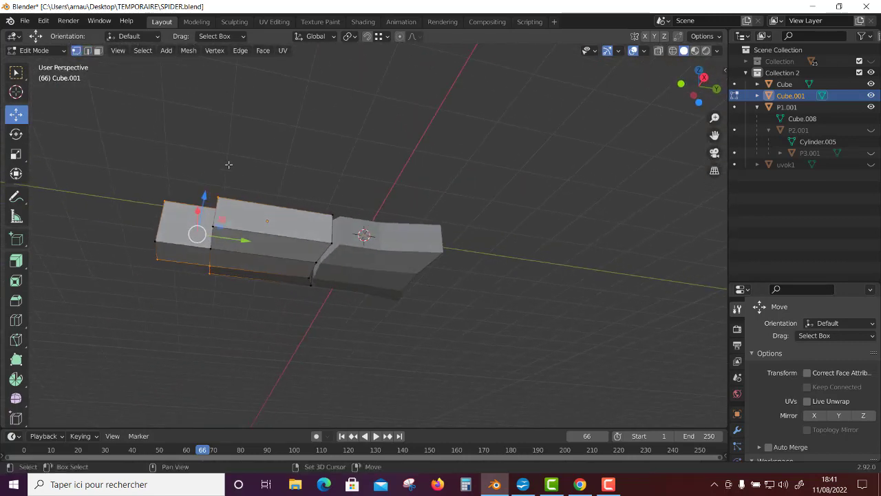
pyautogui.moveTo(112, 266)
pyautogui.mouseDown(button='middle')
pyautogui.moveTo(227, 338)
pyautogui.moveTo(462, 247)
pyautogui.mouseUp(button='middle')
pyautogui.press('g')
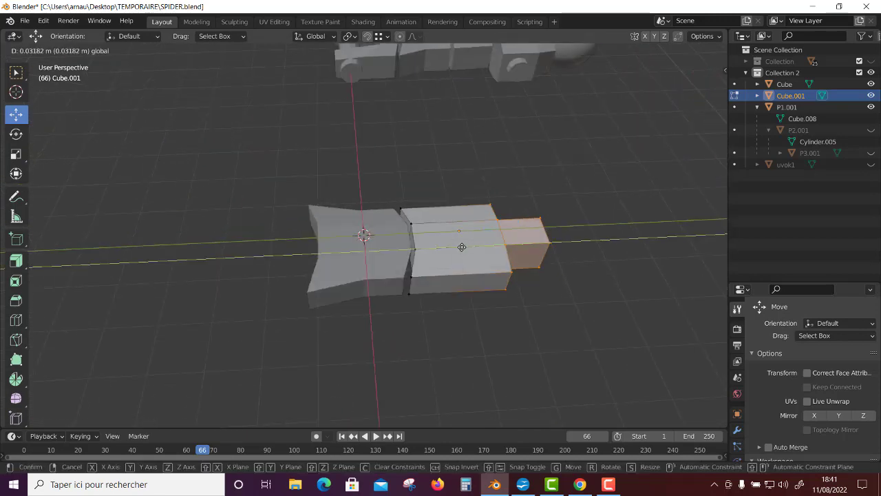
pyautogui.click(440, 244)
pyautogui.moveTo(474, 360); pyautogui.dragTo(455, 324, button='middle')
pyautogui.click(38, 50)
pyautogui.click(40, 63)
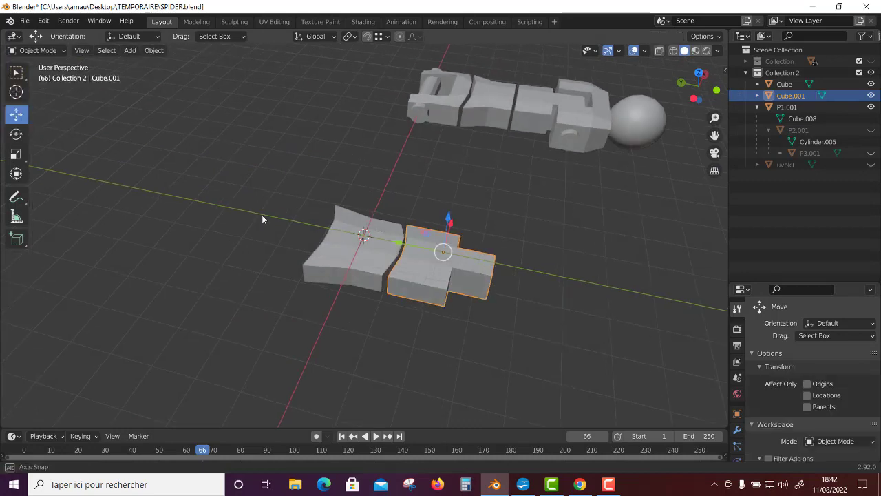
pyautogui.moveTo(261, 215)
pyautogui.mouseDown(button='middle')
pyautogui.moveTo(276, 207)
pyautogui.moveTo(278, 217)
pyautogui.mouseUp(button='middle')
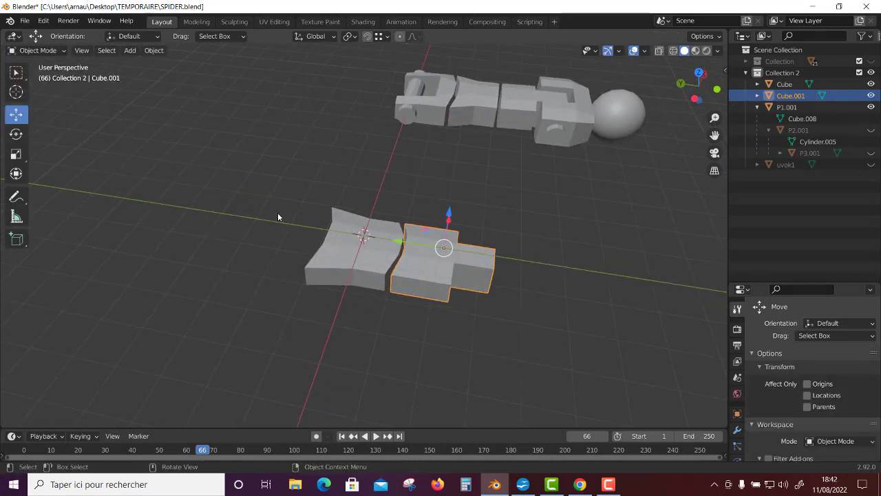
# Add Cube.002, move it −4.4951 m on Y, and lower its top 1.0097 m on Z
pyautogui.click(154, 50)
pyautogui.moveTo(145, 63)
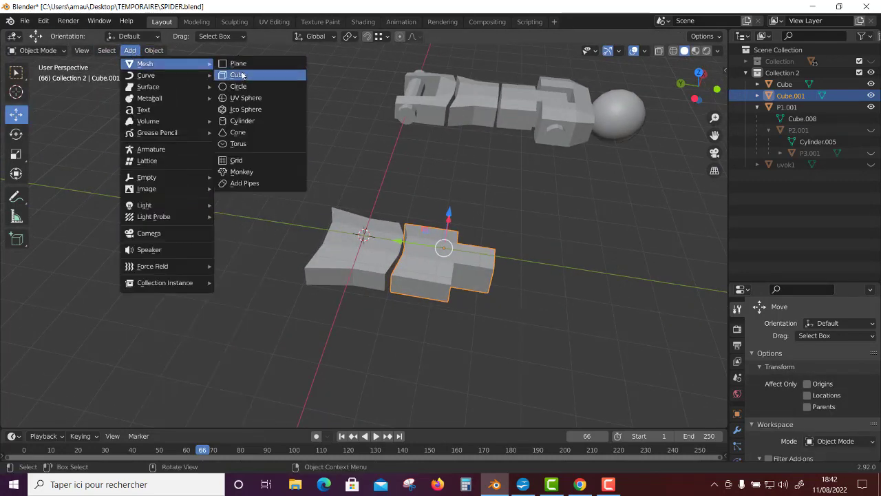
pyautogui.click(242, 75)
pyautogui.press('g')
pyautogui.press('y')
pyautogui.click(493, 321)
pyautogui.moveTo(493, 321)
pyautogui.mouseDown(button='middle')
pyautogui.moveTo(501, 280)
pyautogui.moveTo(571, 227)
pyautogui.mouseUp(button='middle')
pyautogui.click(38, 51)
pyautogui.click(34, 75)
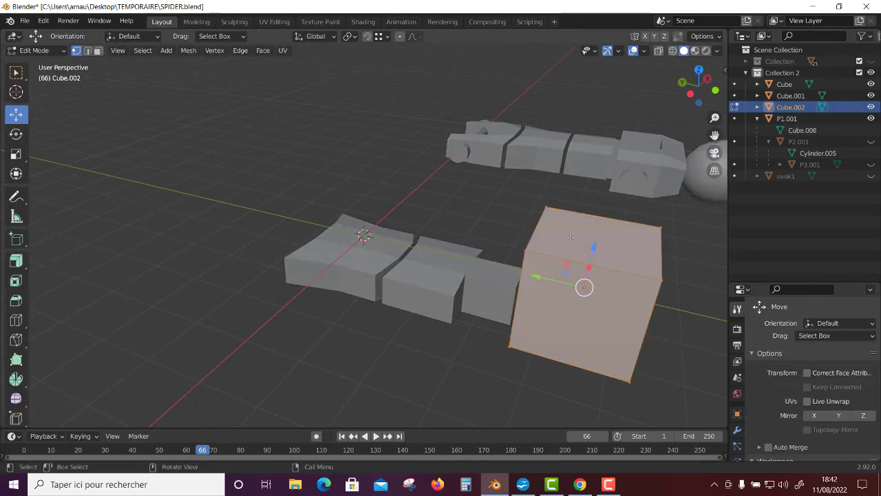
pyautogui.moveTo(597, 241); pyautogui.dragTo(593, 283)
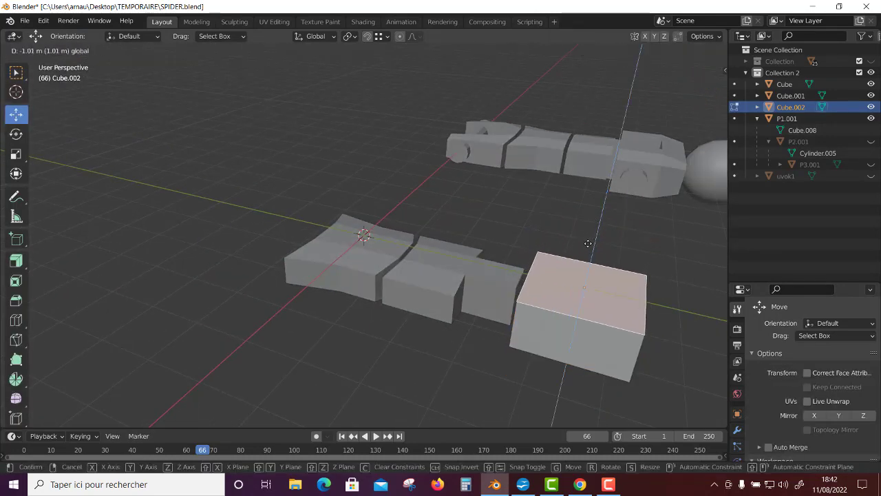
pyautogui.moveTo(593, 282)
pyautogui.mouseDown(button='middle')
pyautogui.moveTo(392, 258)
pyautogui.moveTo(427, 179)
pyautogui.mouseUp(button='middle')
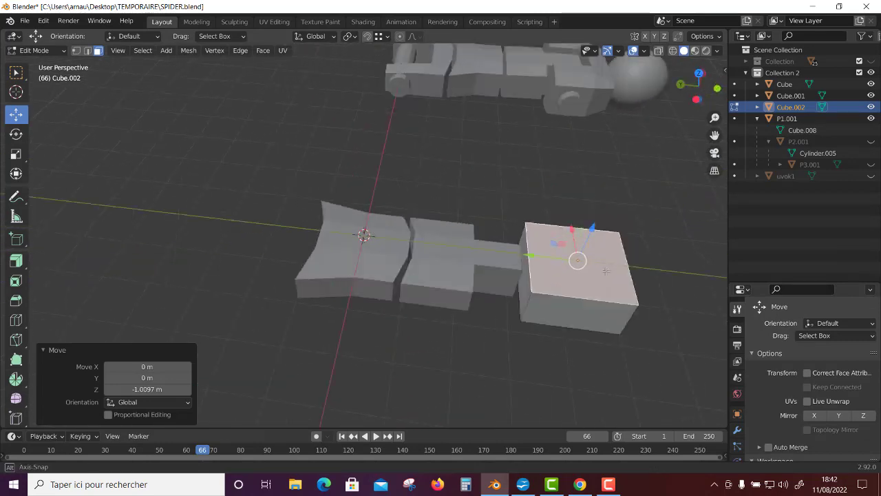
# Cut two crossing edge loops through Cube.002
pyautogui.click(16, 319)
pyautogui.moveTo(570, 303); pyautogui.dragTo(527, 362)
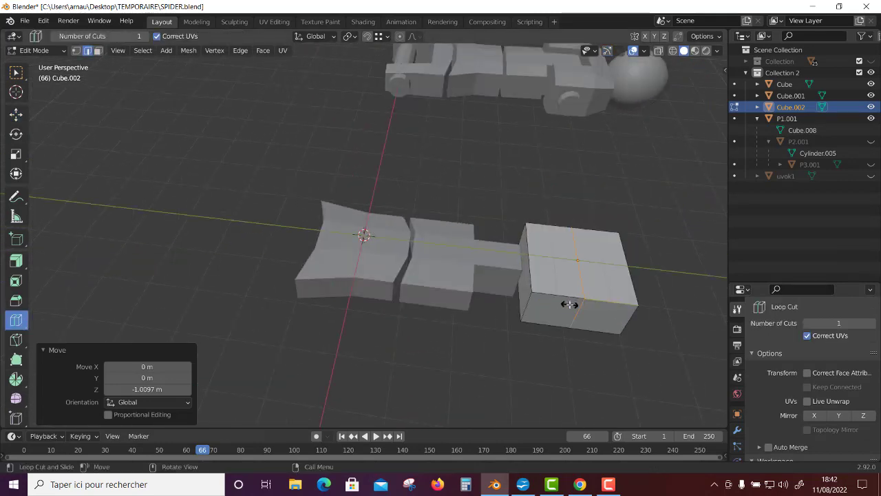
pyautogui.moveTo(528, 362)
pyautogui.mouseDown(button='middle')
pyautogui.moveTo(523, 386)
pyautogui.moveTo(444, 360)
pyautogui.mouseUp(button='middle')
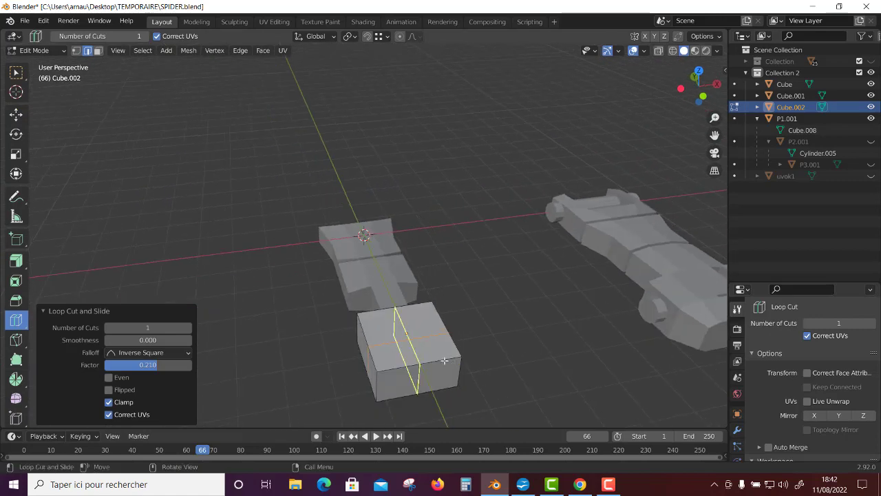
pyautogui.moveTo(410, 363)
pyautogui.mouseDown()
pyautogui.moveTo(388, 370)
pyautogui.moveTo(440, 376)
pyautogui.mouseUp()
pyautogui.click(394, 369)
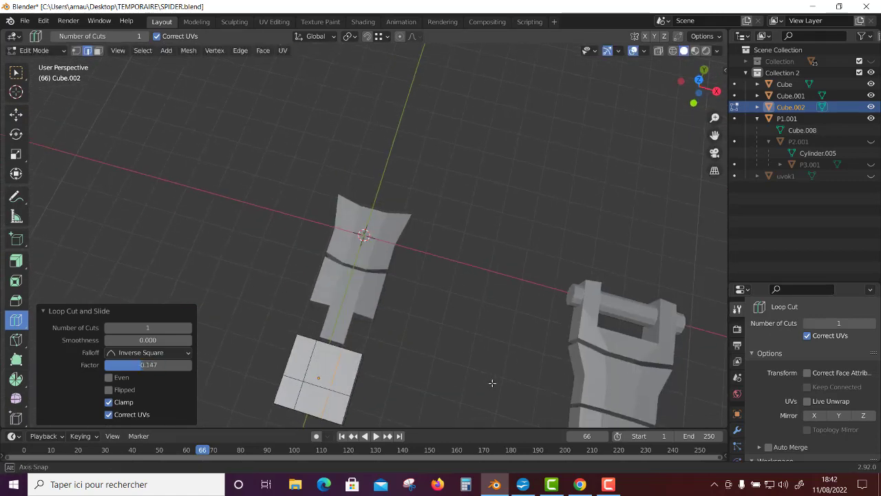
pyautogui.moveTo(440, 375); pyautogui.dragTo(55, 45, button='middle')
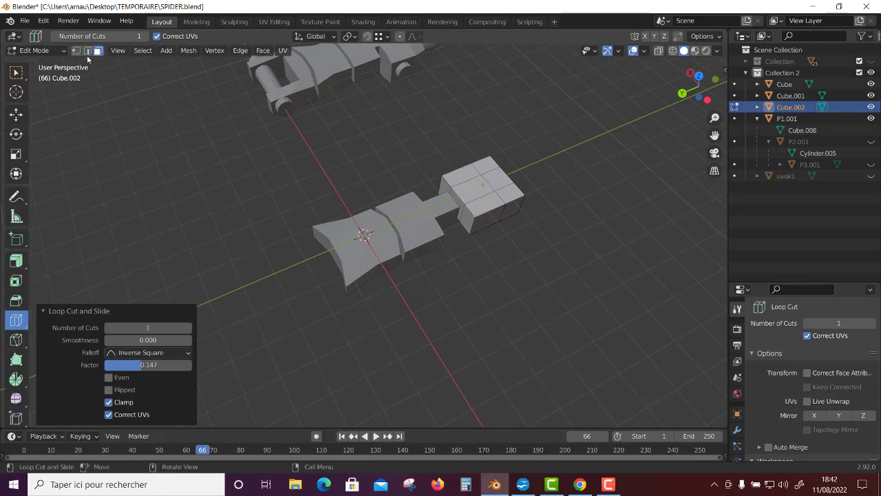
# In face select mode, select one of Cube.002's top faces
pyautogui.press('w')
pyautogui.click(475, 187)
pyautogui.moveTo(475, 187)
pyautogui.mouseDown(button='middle')
pyautogui.moveTo(378, 148)
pyautogui.moveTo(455, 179)
pyautogui.mouseUp(button='middle')
pyautogui.click(467, 189)
# Delete the selected top face of Cube.002, leaving an open hole
pyautogui.press('x')
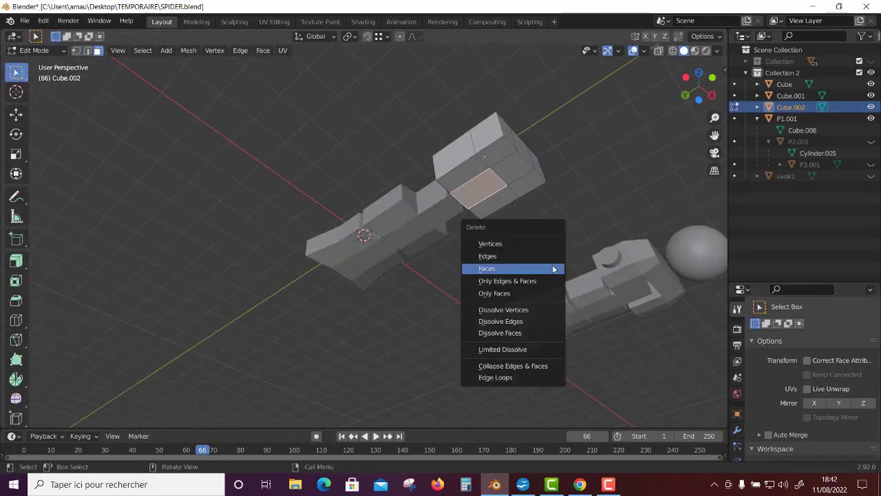
pyautogui.click(552, 269)
pyautogui.moveTo(553, 269)
pyautogui.mouseDown(button='middle')
pyautogui.moveTo(487, 258)
pyautogui.moveTo(633, 356)
pyautogui.moveTo(568, 150)
pyautogui.mouseUp(button='middle')
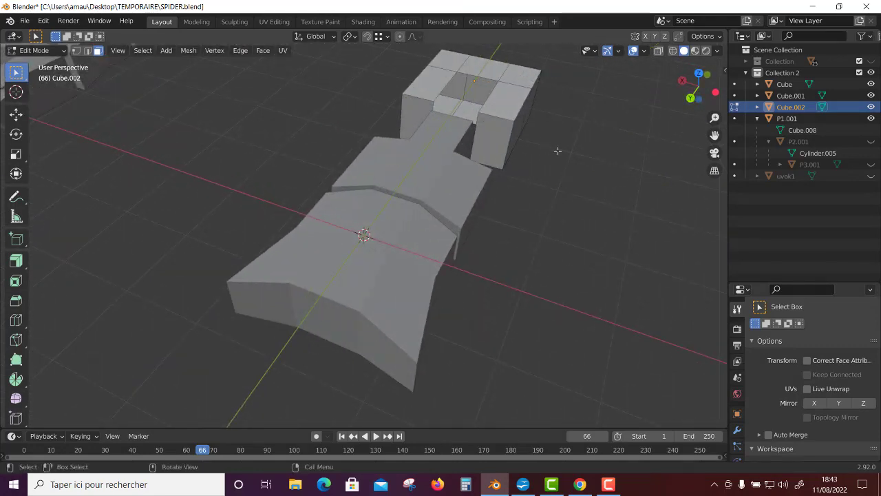
pyautogui.moveTo(504, 134); pyautogui.dragTo(386, 207, button='middle')
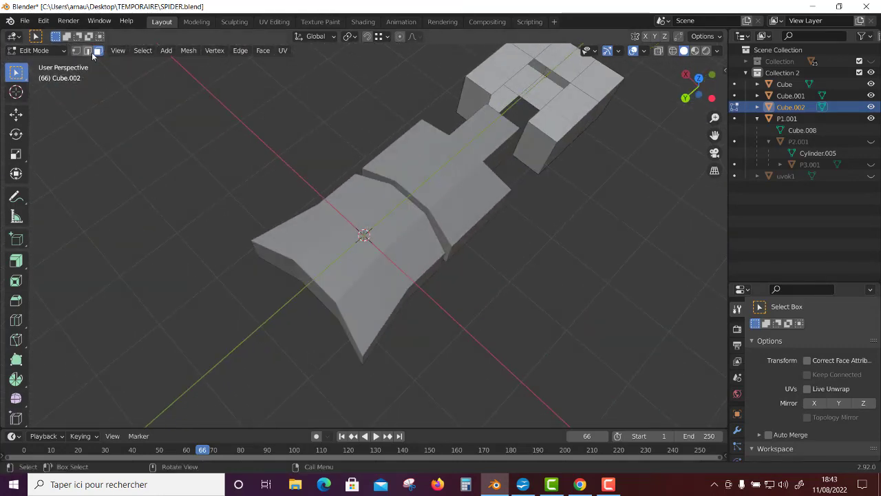
# Bridge the open edge loops so the gap walls close into a U-shaped notch
pyautogui.click(245, 57)
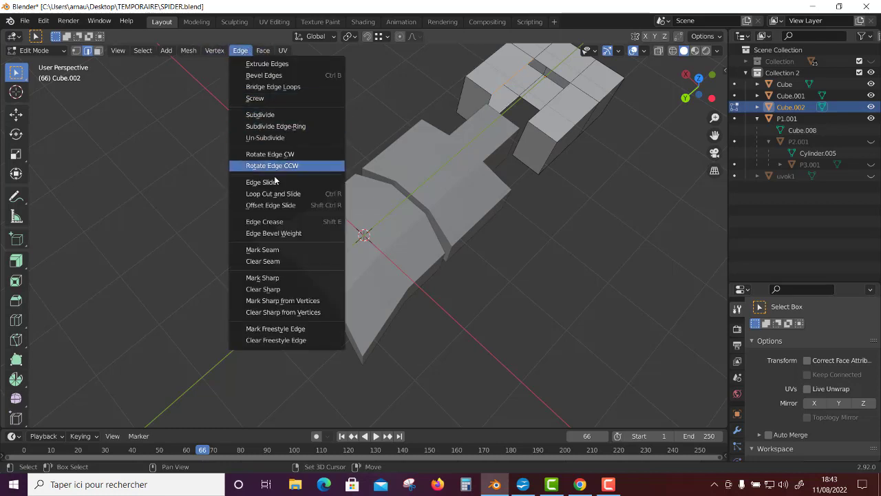
pyautogui.click(293, 76)
pyautogui.press('Escape')
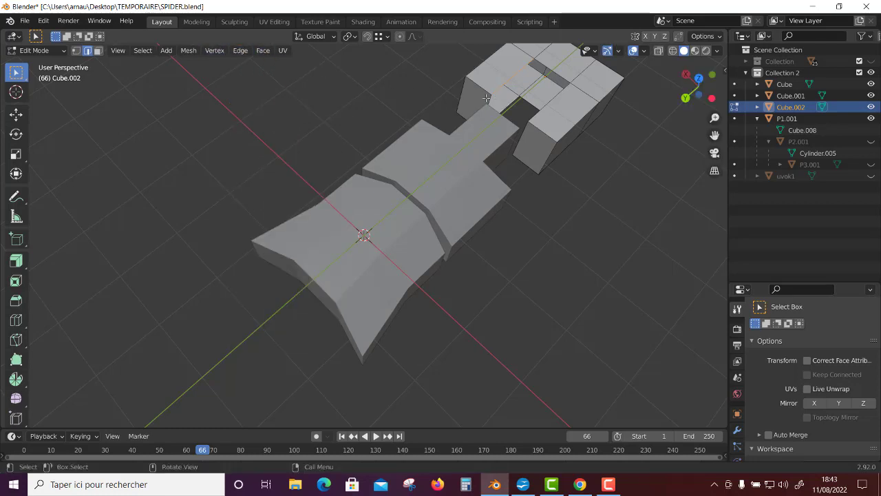
pyautogui.click(244, 53)
pyautogui.click(256, 85)
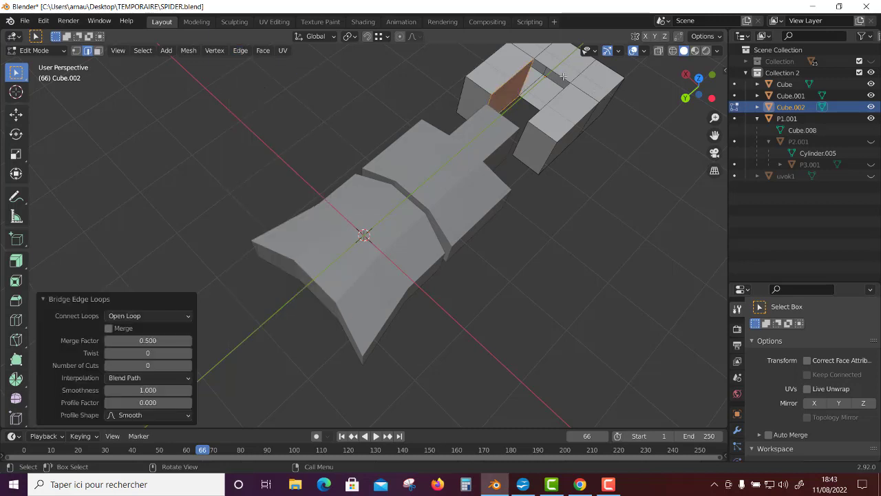
pyautogui.hotkey('ctrl', 'z')
pyautogui.click(240, 51)
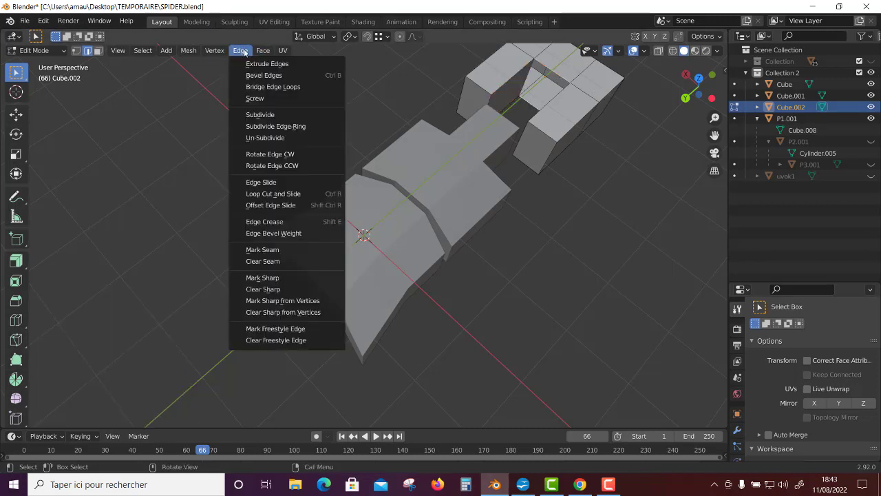
pyautogui.click(273, 87)
pyautogui.moveTo(273, 87)
pyautogui.mouseDown(button='middle')
pyautogui.moveTo(324, 88)
pyautogui.moveTo(371, 140)
pyautogui.mouseUp(button='middle')
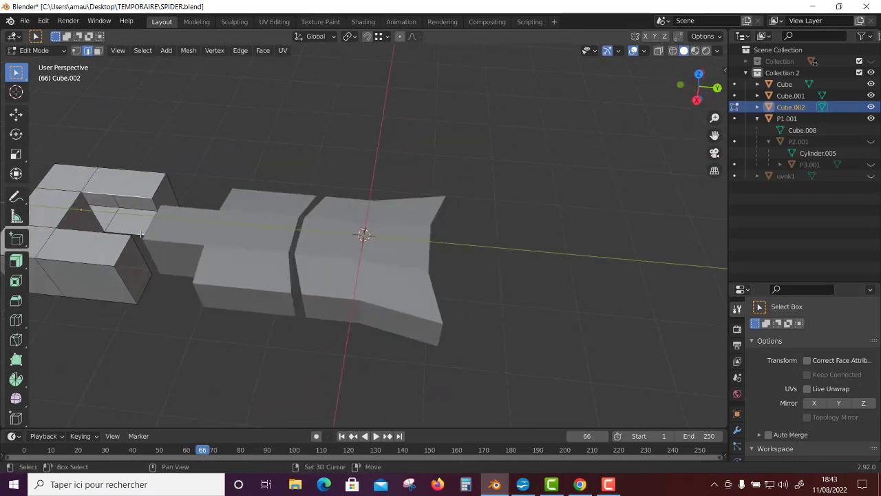
pyautogui.moveTo(141, 235)
pyautogui.mouseDown(button='middle')
pyautogui.moveTo(606, 190)
pyautogui.moveTo(50, 54)
pyautogui.mouseUp(button='middle')
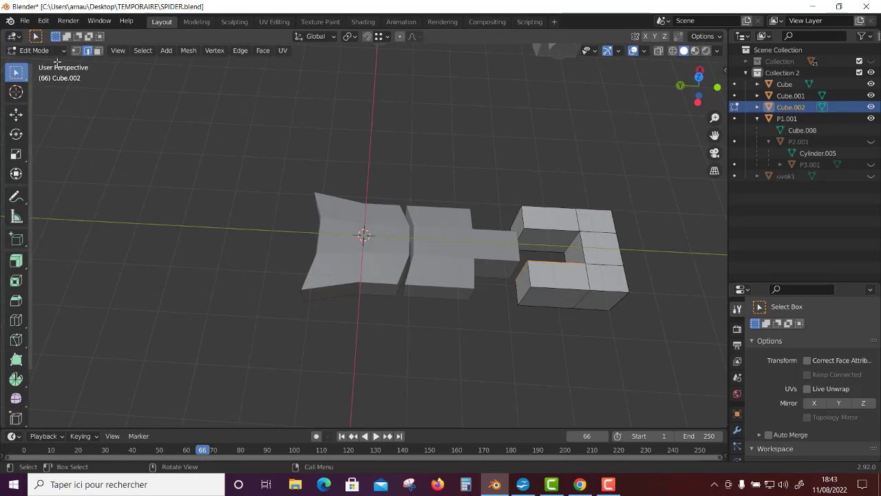
# Return to Object Mode and slide Cube.002 0.876 m along Y against the leg blocks
pyautogui.click(38, 50)
pyautogui.click(41, 63)
pyautogui.moveTo(526, 246); pyautogui.dragTo(482, 247)
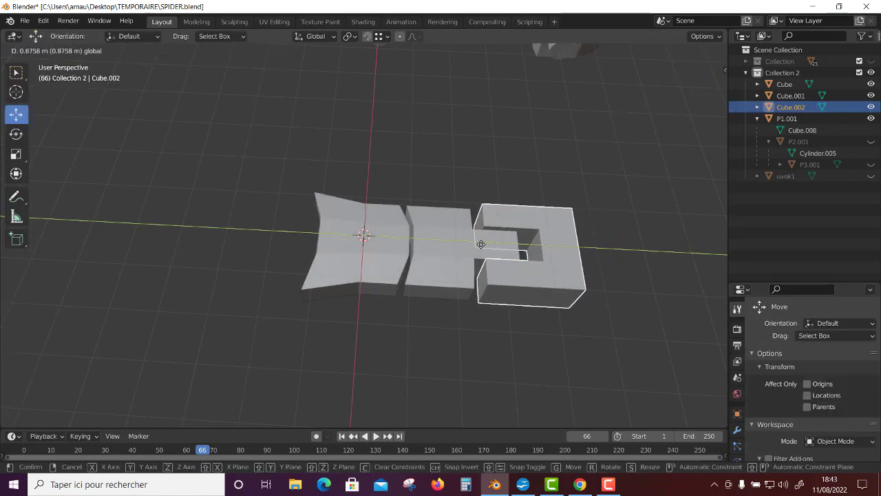
pyautogui.moveTo(482, 246); pyautogui.dragTo(535, 186, button='middle')
# Fine-tune Cube.002's height on Z, checking alignment from side, front and top views
pyautogui.moveTo(534, 185); pyautogui.dragTo(534, 188)
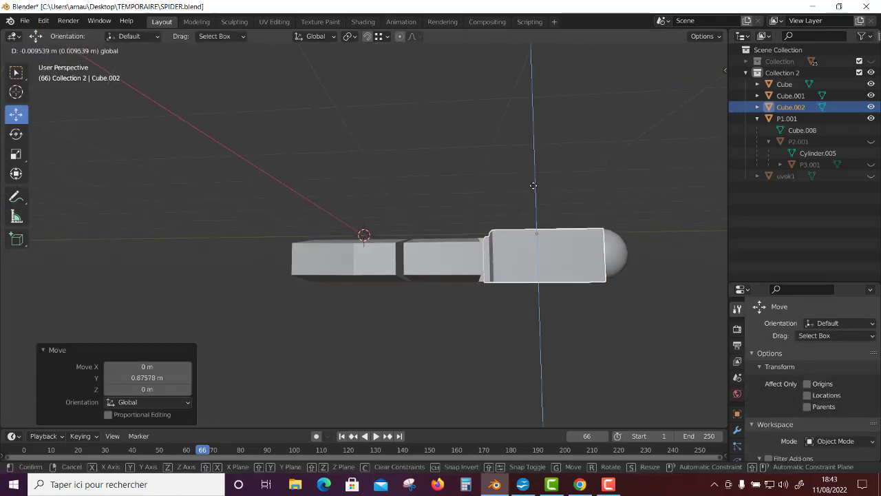
pyautogui.moveTo(534, 188)
pyautogui.mouseDown(button='middle')
pyautogui.moveTo(516, 183)
pyautogui.moveTo(523, 179)
pyautogui.mouseUp(button='middle')
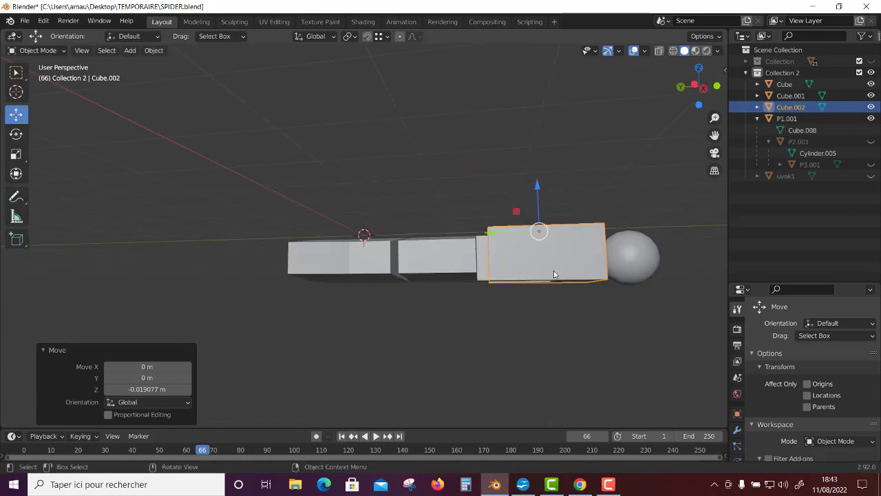
pyautogui.press('KP_3')
pyautogui.press('KP_1')
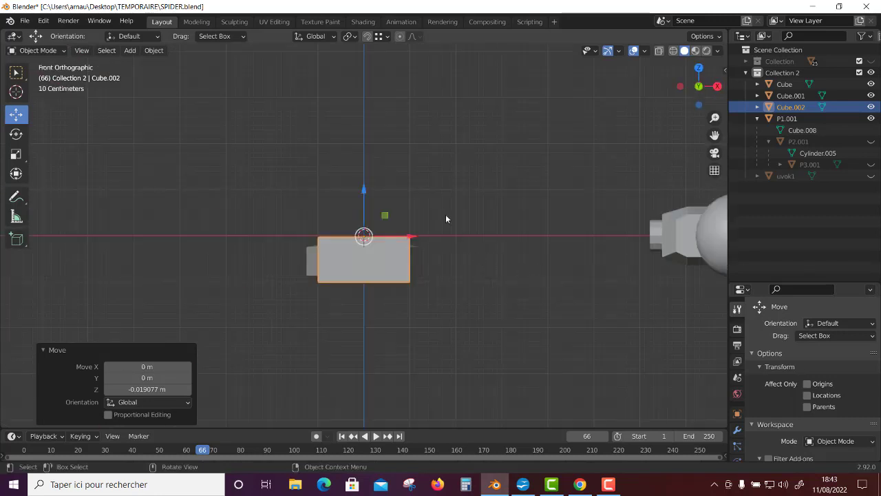
pyautogui.moveTo(365, 190); pyautogui.dragTo(365, 190)
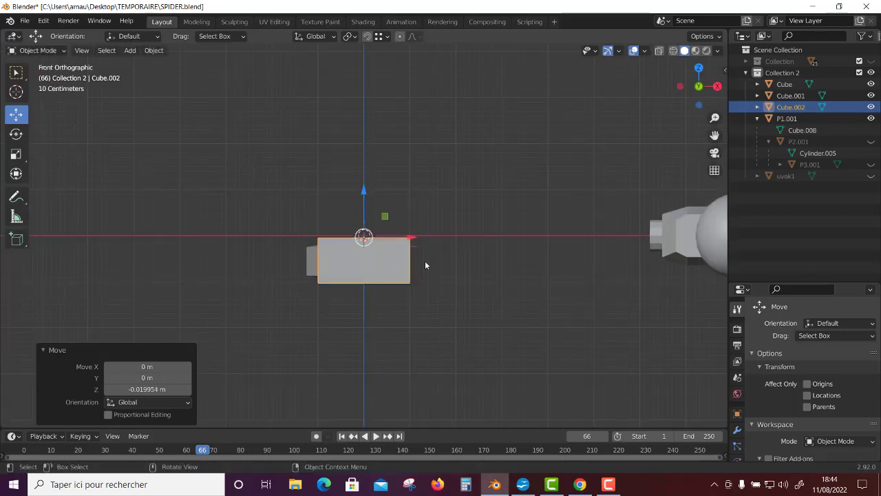
pyautogui.moveTo(425, 260); pyautogui.dragTo(432, 266, button='middle')
pyautogui.press('KP_7')
pyautogui.scroll(-2, 432, 265)
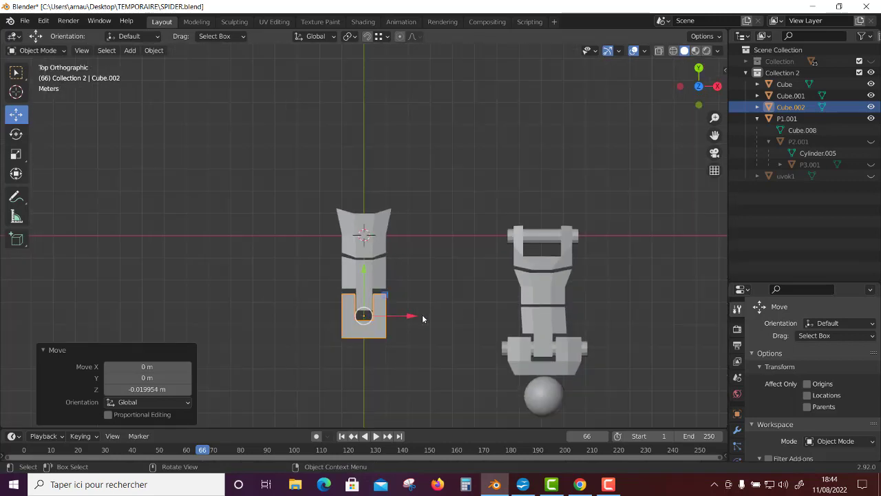
pyautogui.moveTo(452, 335); pyautogui.dragTo(415, 227, button='middle')
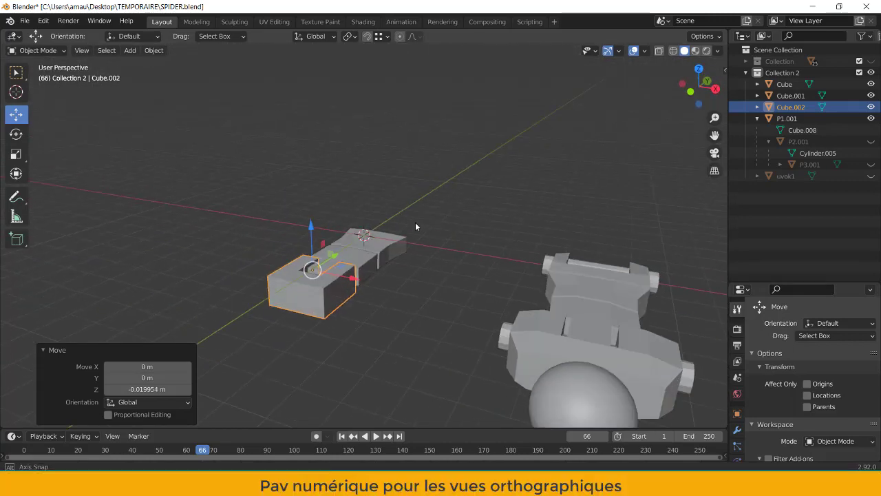
# In Edit Mode, extrude Cube.002's end faces along their normals by 0.532 m
pyautogui.click(42, 50)
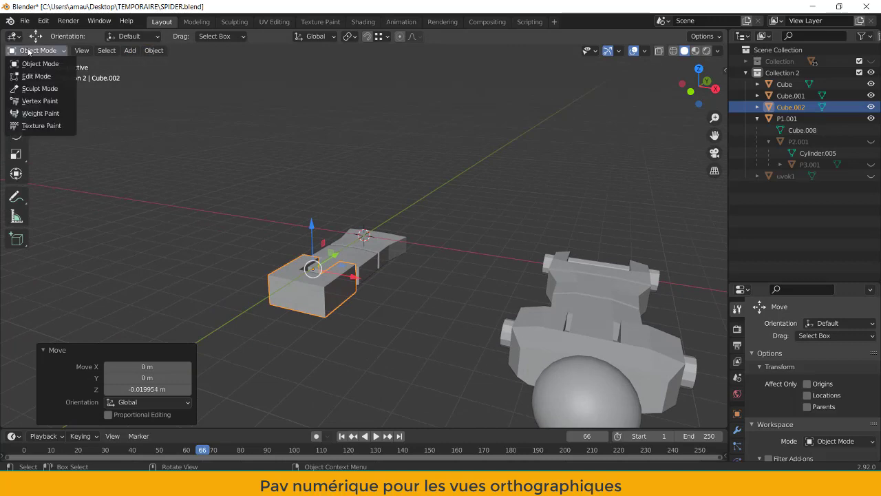
pyautogui.click(33, 74)
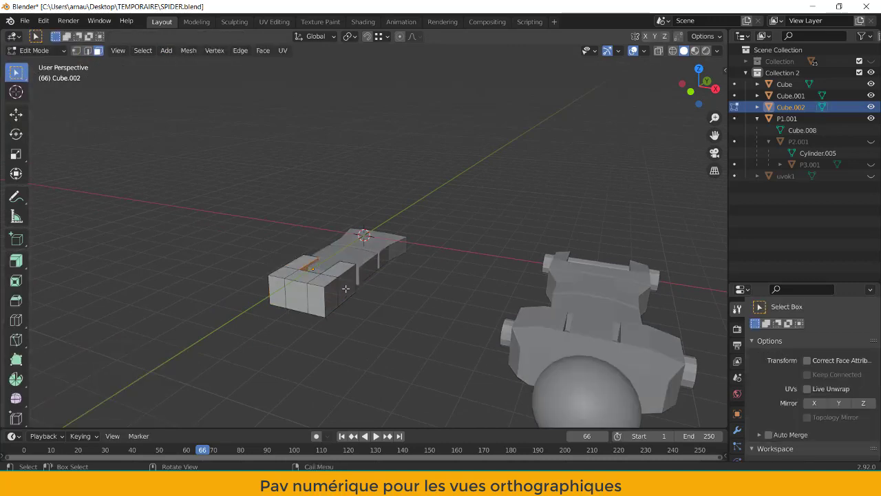
pyautogui.moveTo(328, 301)
pyautogui.mouseDown(button='middle')
pyautogui.moveTo(441, 329)
pyautogui.moveTo(434, 323)
pyautogui.mouseUp(button='middle')
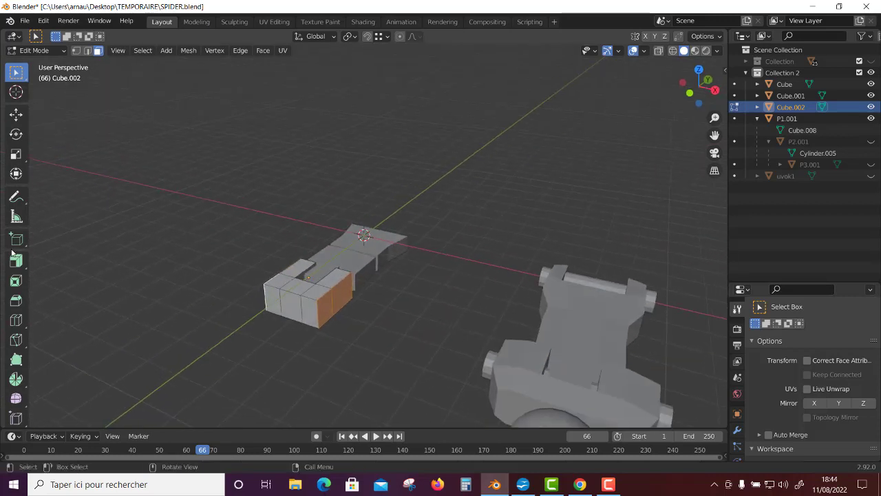
pyautogui.click(16, 260)
pyautogui.moveTo(307, 235); pyautogui.dragTo(301, 222)
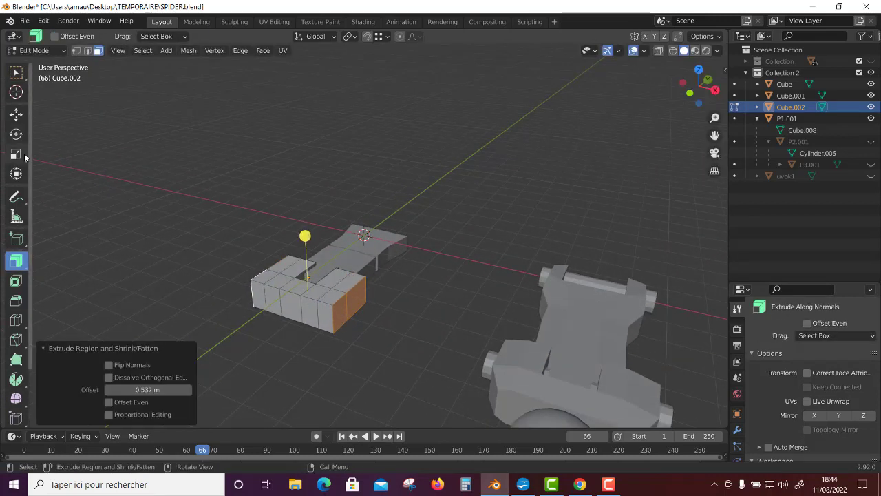
pyautogui.hotkey('shift', 'space')
# Flatten the extruded part on Z and move it 0.40 m along Y
pyautogui.press('s')
pyautogui.moveTo(304, 254); pyautogui.dragTo(304, 270)
pyautogui.moveTo(335, 318); pyautogui.dragTo(38, 210, button='middle')
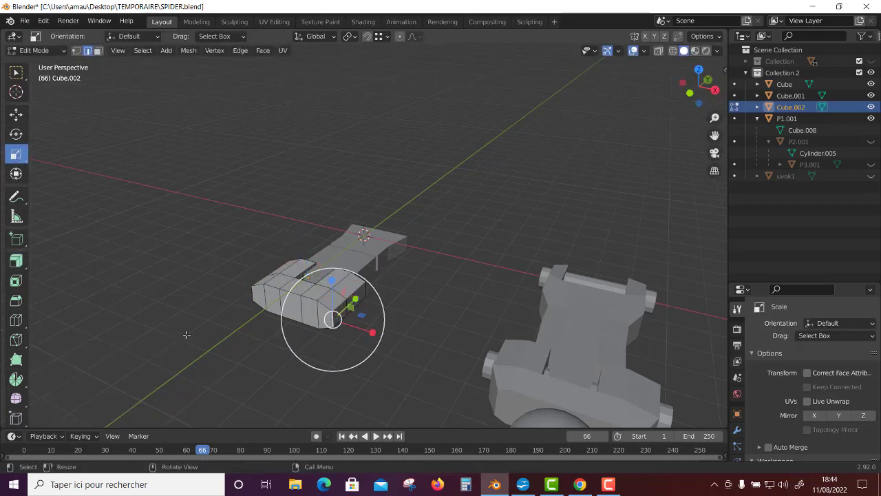
pyautogui.click(16, 113)
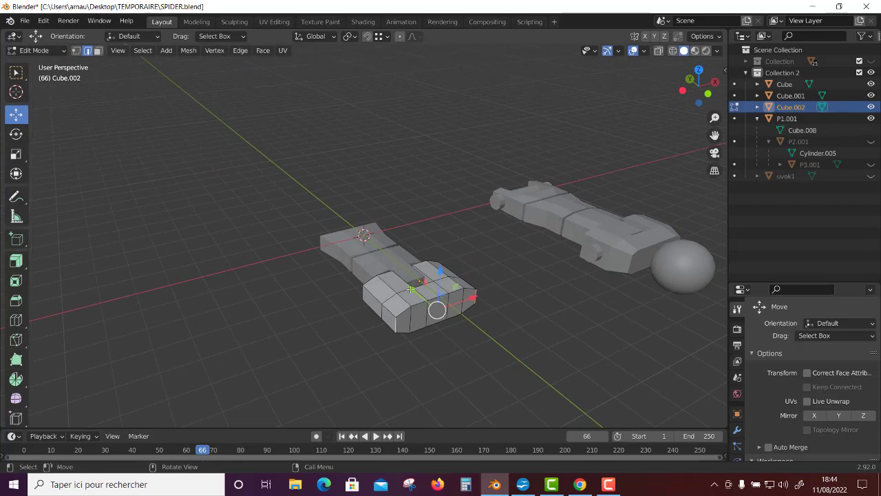
pyautogui.moveTo(410, 289); pyautogui.dragTo(399, 299)
# Stretch the new part's front face taller on Z by 1.435, then clear the selection
pyautogui.moveTo(400, 299)
pyautogui.mouseDown(button='middle')
pyautogui.moveTo(250, 351)
pyautogui.moveTo(522, 363)
pyautogui.moveTo(535, 268)
pyautogui.moveTo(547, 278)
pyautogui.moveTo(468, 232)
pyautogui.moveTo(411, 240)
pyautogui.moveTo(426, 250)
pyautogui.moveTo(434, 275)
pyautogui.moveTo(399, 244)
pyautogui.moveTo(321, 284)
pyautogui.moveTo(309, 344)
pyautogui.moveTo(400, 292)
pyautogui.mouseUp(button='middle')
pyautogui.click(322, 322)
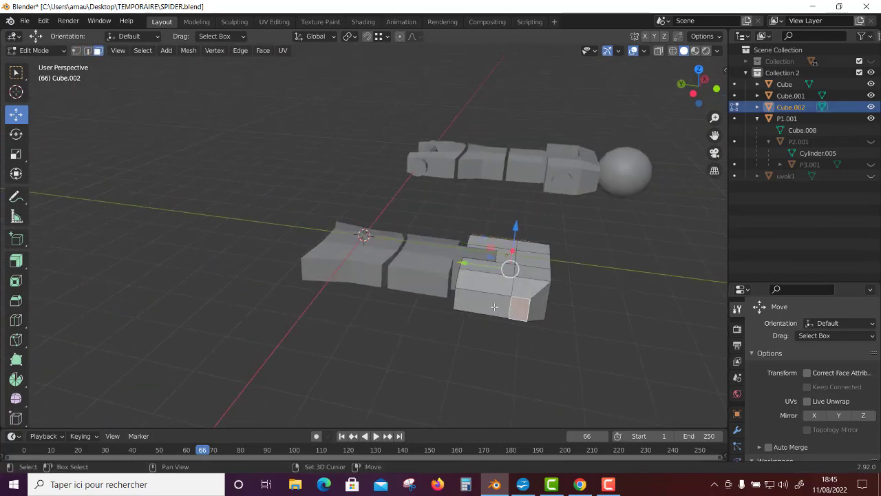
pyautogui.click(16, 154)
pyautogui.moveTo(505, 232); pyautogui.dragTo(507, 197)
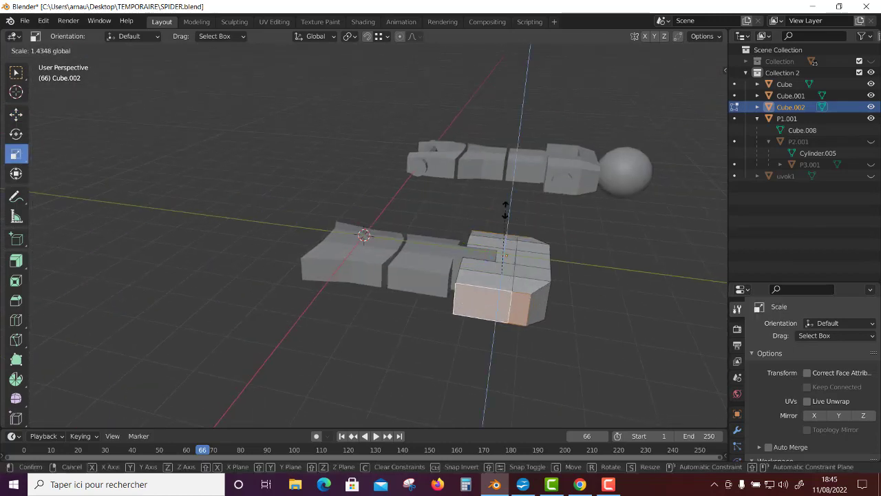
pyautogui.moveTo(507, 197)
pyautogui.mouseDown(button='middle')
pyautogui.moveTo(488, 330)
pyautogui.moveTo(461, 320)
pyautogui.moveTo(561, 358)
pyautogui.moveTo(387, 351)
pyautogui.moveTo(380, 340)
pyautogui.mouseUp(button='middle')
pyautogui.click(561, 358)
# Back in Object Mode, duplicate the hooked block in place as Cube.003
pyautogui.click(38, 50)
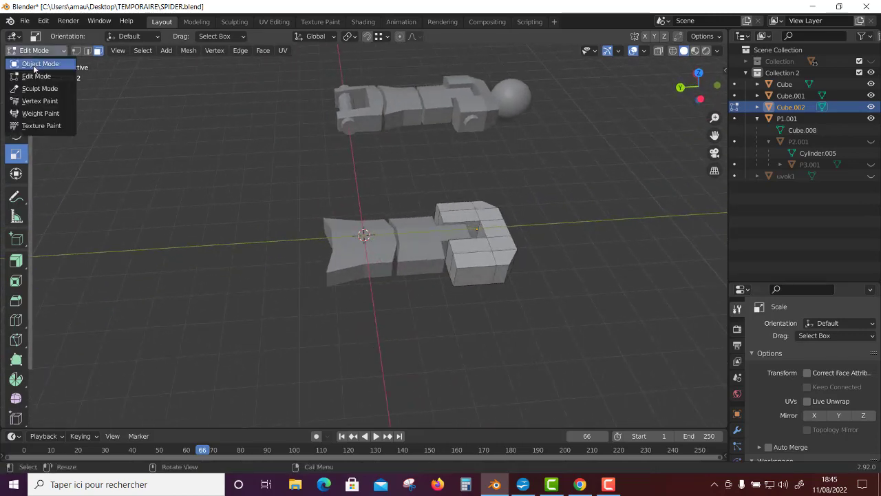
pyautogui.click(38, 75)
pyautogui.click(153, 51)
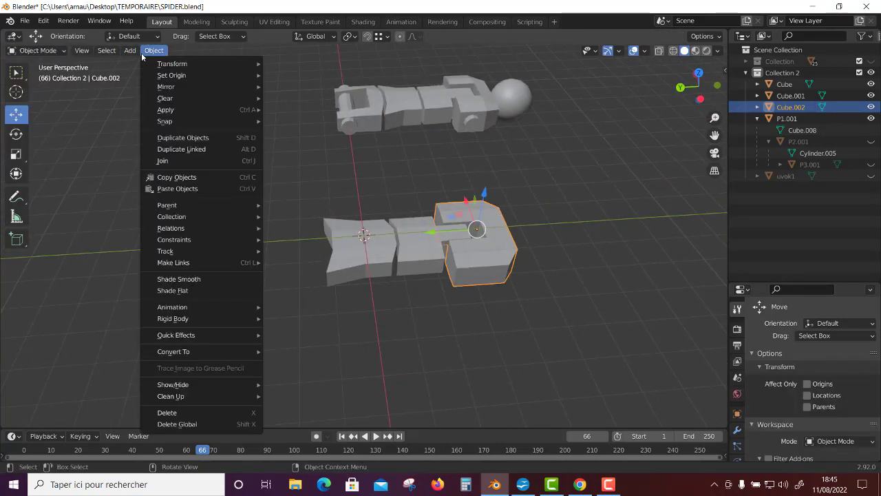
pyautogui.click(172, 135)
pyautogui.rightClick(314, 268)
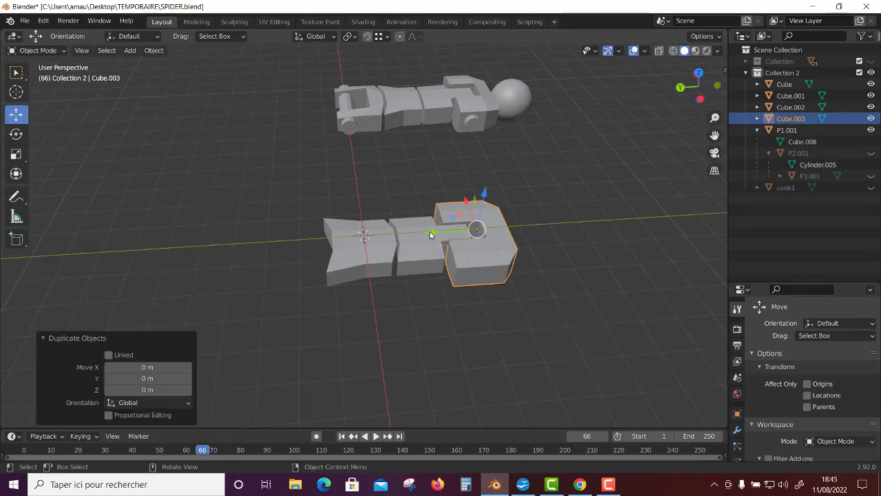
# Slide Cube.003 5.94 m along Y to the leg's opposite end and enter Edit Mode
pyautogui.moveTo(430, 234); pyautogui.dragTo(243, 246)
pyautogui.click(242, 249)
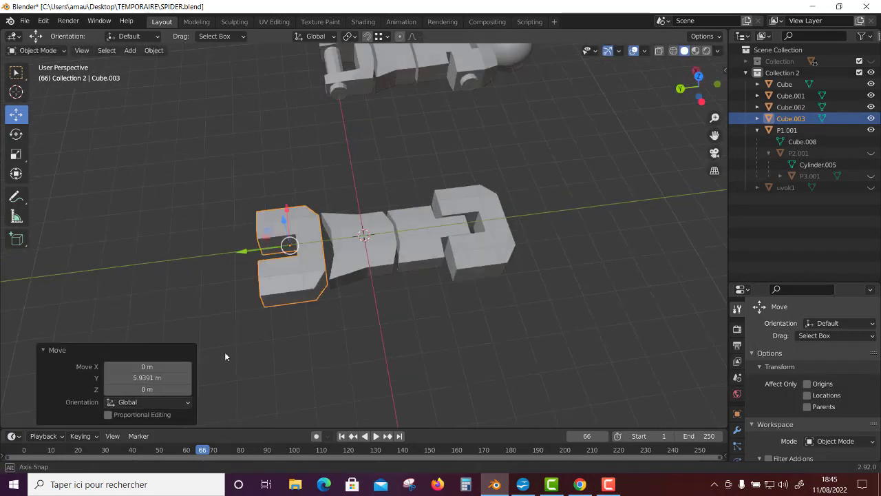
pyautogui.moveTo(226, 355); pyautogui.dragTo(319, 348, button='middle')
pyautogui.click(39, 50)
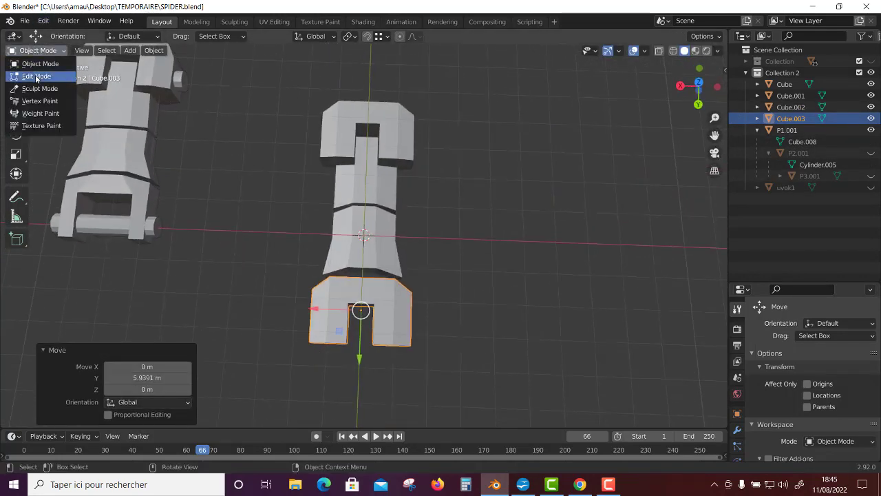
pyautogui.click(39, 77)
pyautogui.moveTo(151, 207); pyautogui.dragTo(322, 233, button='middle')
# Move Cube.003's narrow joint face along Y, then pull it back slightly
pyautogui.click(323, 233)
pyautogui.scroll(3, 322, 233)
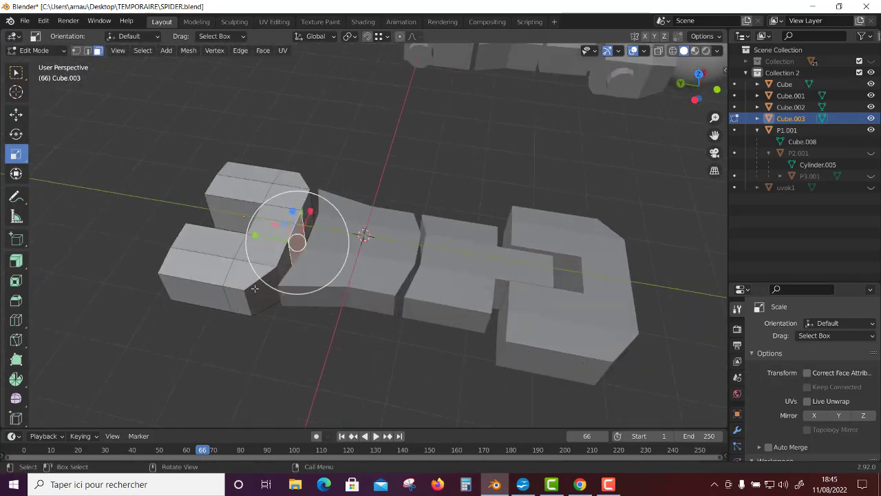
pyautogui.scroll(3, 322, 233)
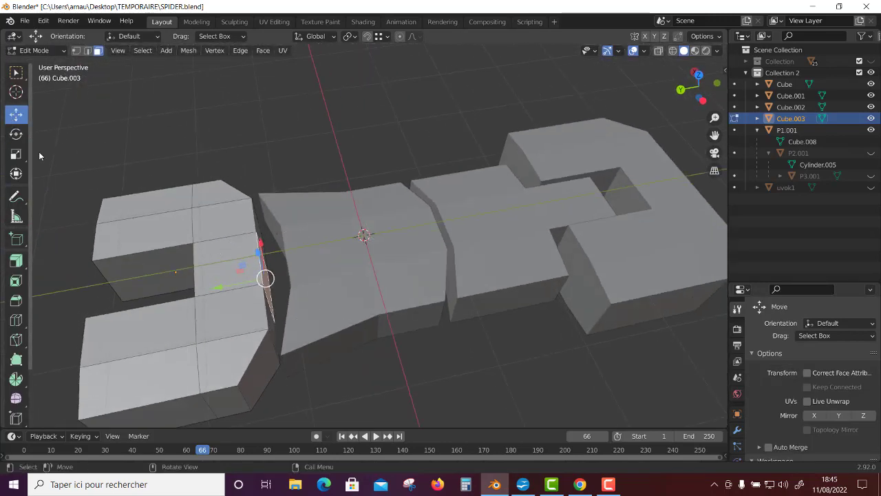
pyautogui.moveTo(217, 288); pyautogui.dragTo(237, 282)
pyautogui.moveTo(238, 282)
pyautogui.mouseDown(button='middle')
pyautogui.moveTo(475, 369)
pyautogui.moveTo(385, 344)
pyautogui.moveTo(275, 275)
pyautogui.mouseUp(button='middle')
pyautogui.moveTo(274, 277); pyautogui.dragTo(289, 272)
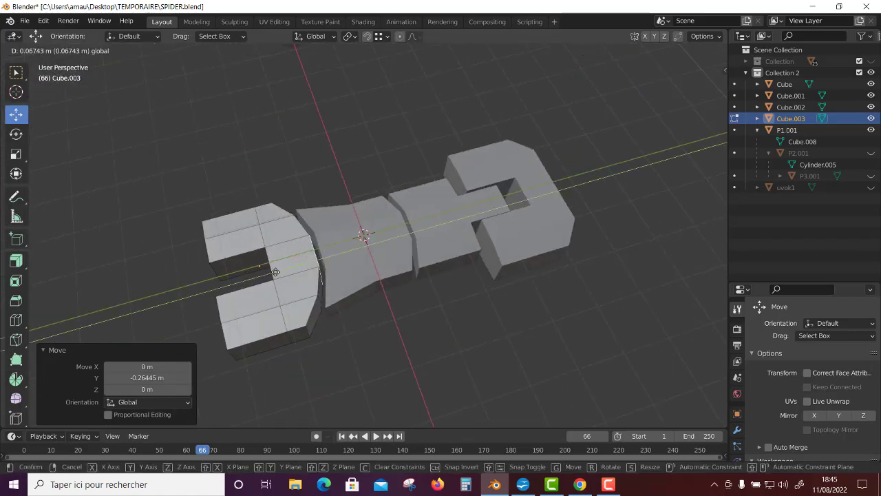
pyautogui.moveTo(289, 273)
pyautogui.mouseDown(button='middle')
pyautogui.moveTo(320, 354)
pyautogui.moveTo(344, 303)
pyautogui.moveTo(330, 324)
pyautogui.mouseUp(button='middle')
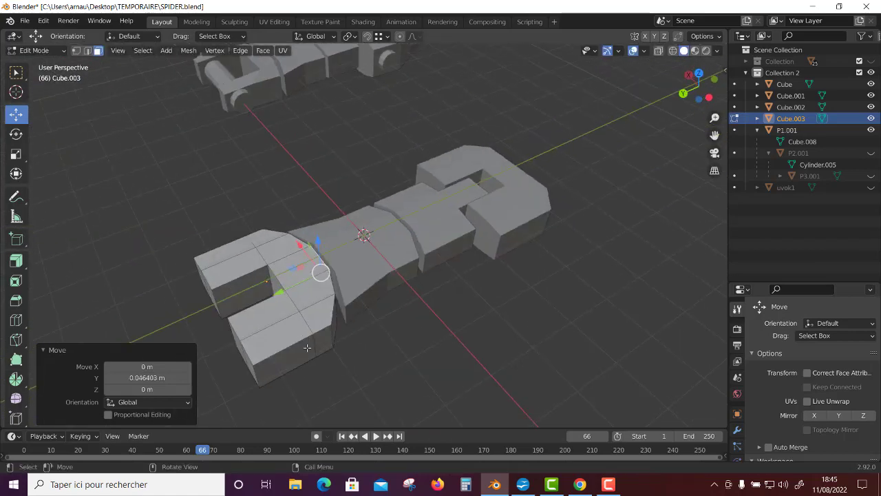
# Select the lower claw faces, turn on snapping, and move them
pyautogui.click(324, 342)
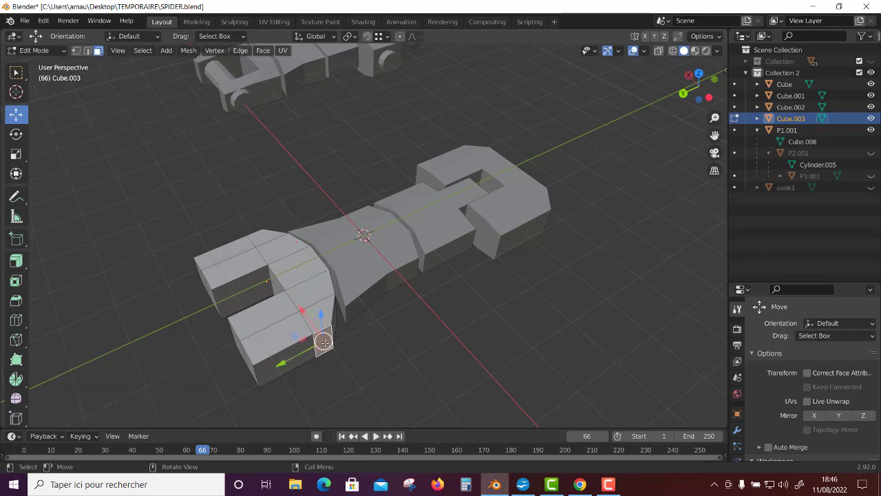
pyautogui.keyDown('shift'); pyautogui.click(274, 363); pyautogui.keyUp('shift')
pyautogui.moveTo(274, 363); pyautogui.dragTo(332, 39, button='middle')
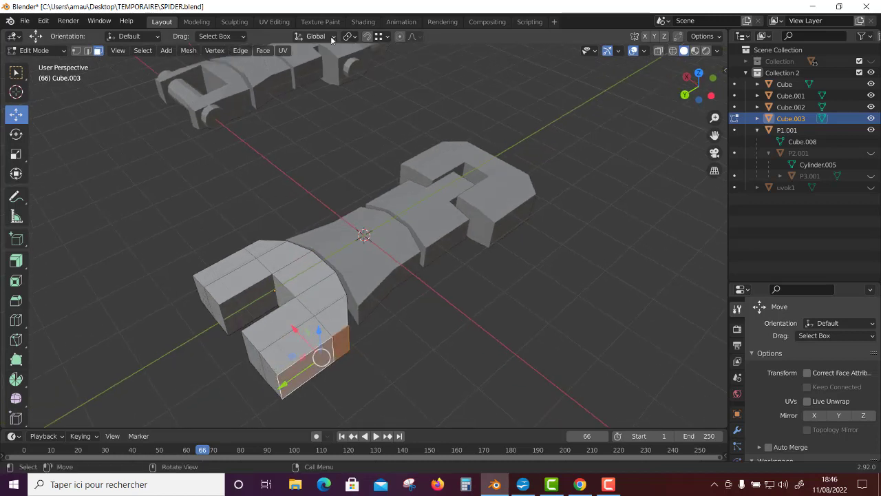
pyautogui.click(387, 36)
pyautogui.click(340, 86)
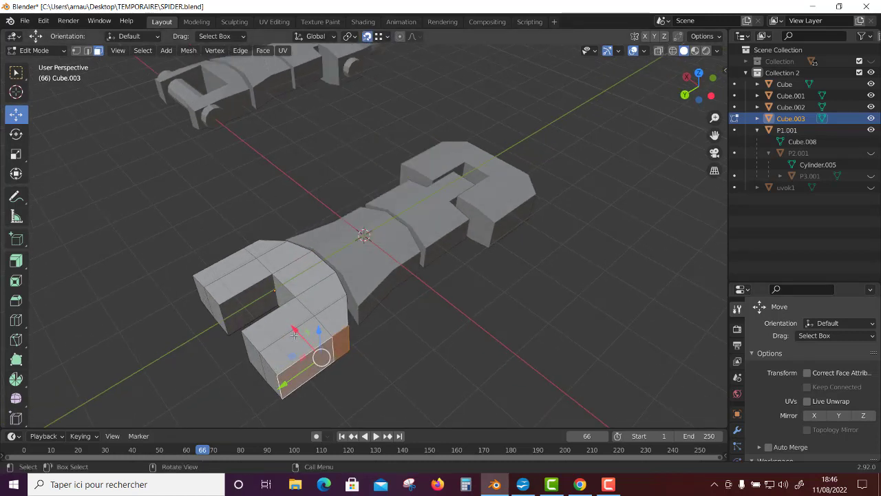
pyautogui.press('g')
pyautogui.click(357, 319)
# Select more claw faces and shift them −0.284 m along X
pyautogui.moveTo(356, 319); pyautogui.dragTo(393, 334, button='middle')
pyautogui.click(393, 335)
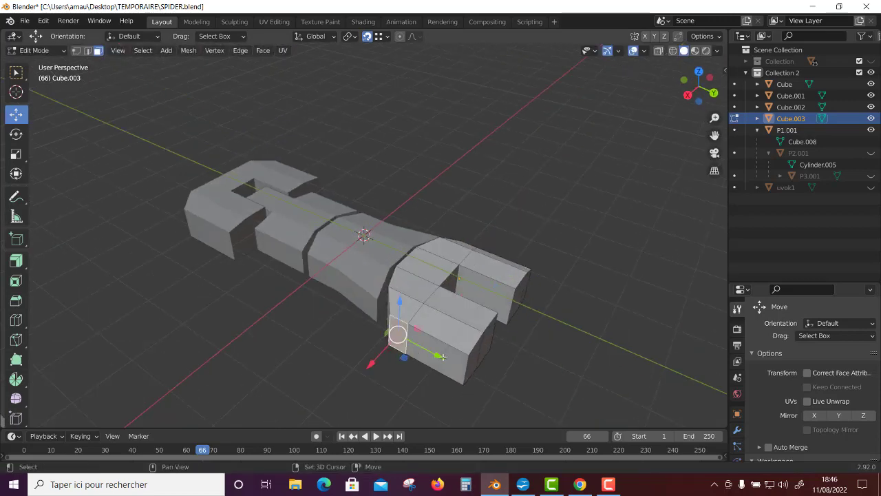
pyautogui.keyDown('shift'); pyautogui.click(445, 359); pyautogui.keyUp('shift')
pyautogui.moveTo(445, 359); pyautogui.dragTo(413, 350, button='middle')
pyautogui.press('g')
pyautogui.click(379, 295)
pyautogui.moveTo(378, 294)
pyautogui.mouseDown(button='middle')
pyautogui.moveTo(290, 338)
pyautogui.moveTo(362, 362)
pyautogui.moveTo(360, 349)
pyautogui.moveTo(370, 369)
pyautogui.moveTo(356, 330)
pyautogui.moveTo(468, 348)
pyautogui.moveTo(365, 349)
pyautogui.moveTo(339, 303)
pyautogui.mouseUp(button='middle')
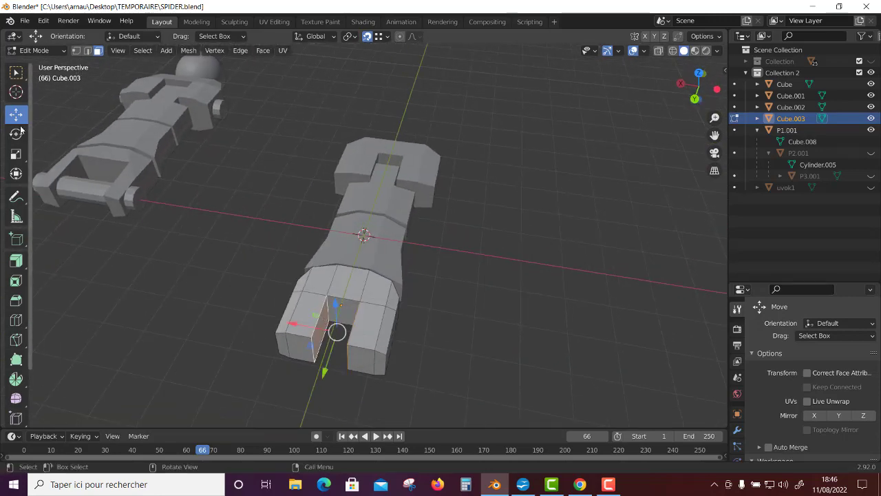
# Widen the claw prongs by 2.01 on X and return to Object Mode
pyautogui.click(16, 153)
pyautogui.moveTo(294, 324); pyautogui.dragTo(245, 320)
pyautogui.moveTo(276, 289); pyautogui.dragTo(227, 261, button='middle')
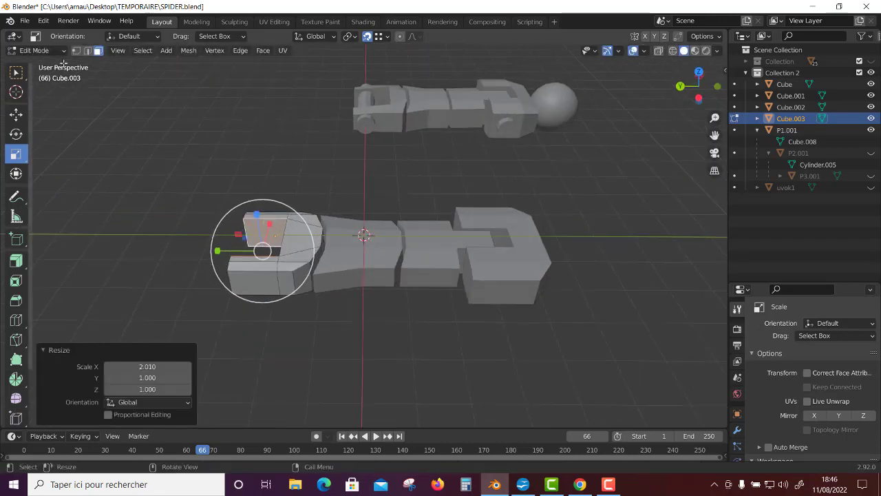
pyautogui.click(34, 50)
pyautogui.click(40, 65)
pyautogui.click(126, 189)
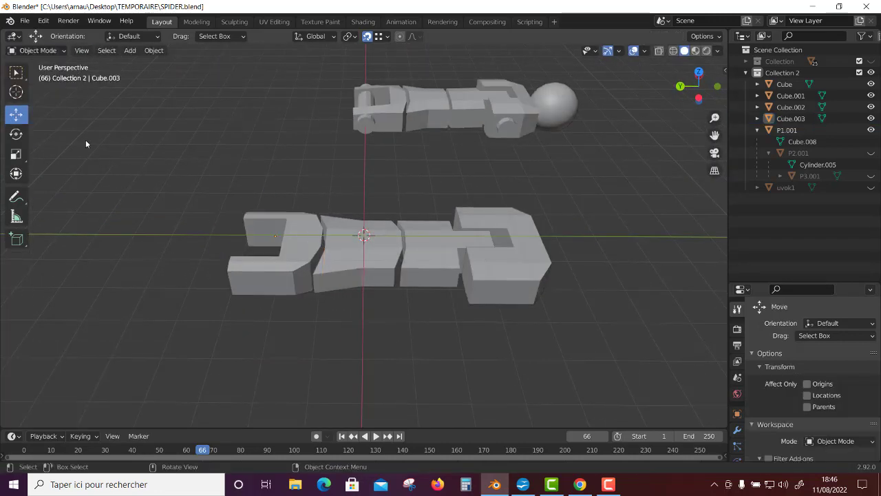
# Add a cylinder and turn it onto its side around the Y axis
pyautogui.click(129, 50)
pyautogui.moveTo(145, 63)
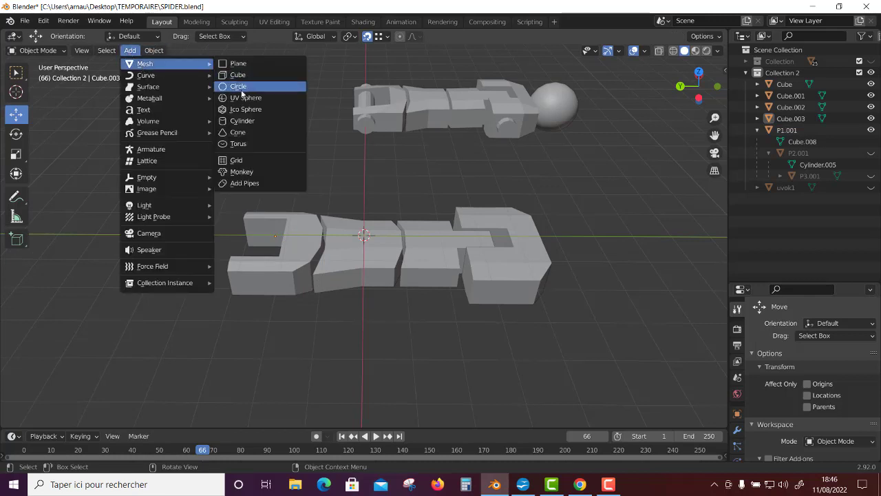
pyautogui.click(250, 120)
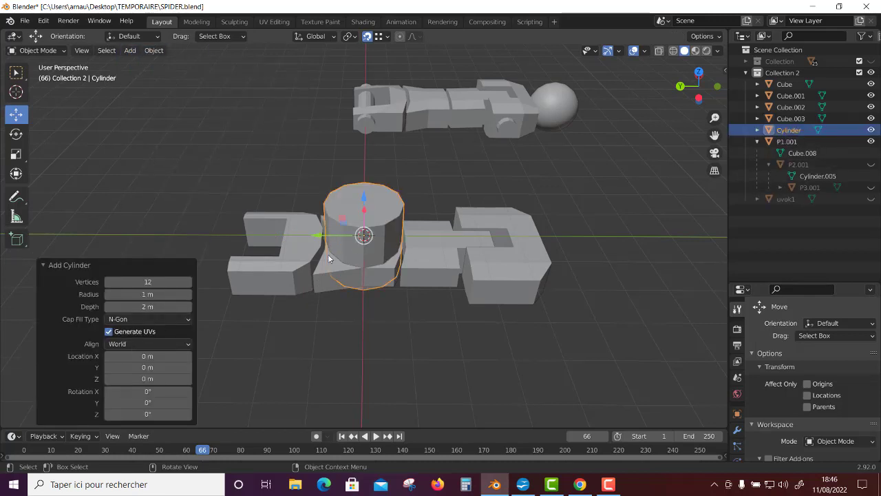
pyautogui.click(15, 133)
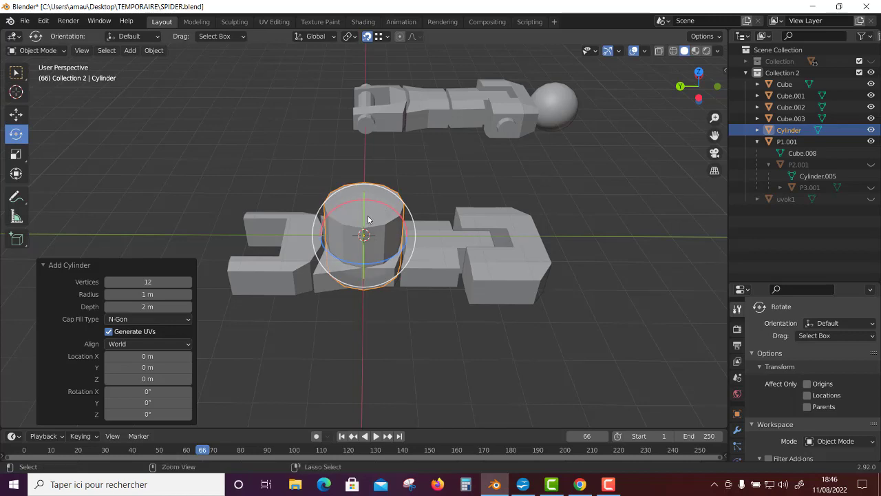
pyautogui.moveTo(368, 219); pyautogui.dragTo(365, 251)
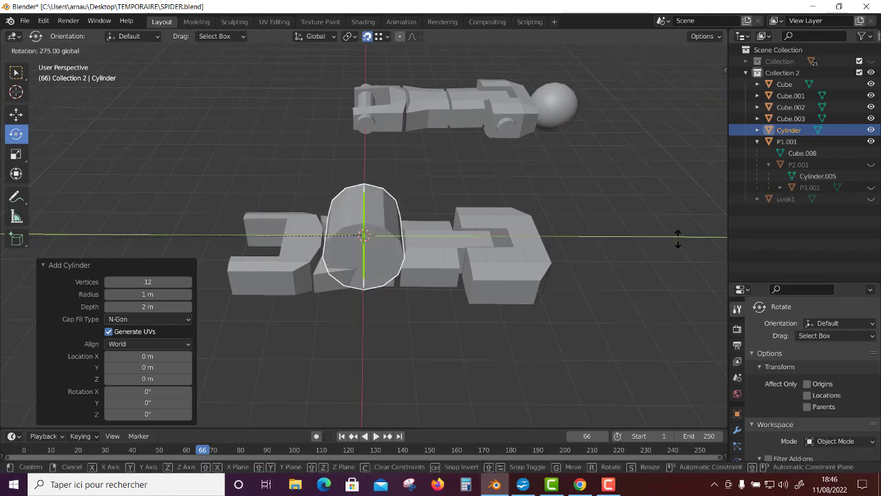
pyautogui.moveTo(357, 186); pyautogui.dragTo(677, 295)
pyautogui.moveTo(677, 294); pyautogui.dragTo(527, 295, button='middle')
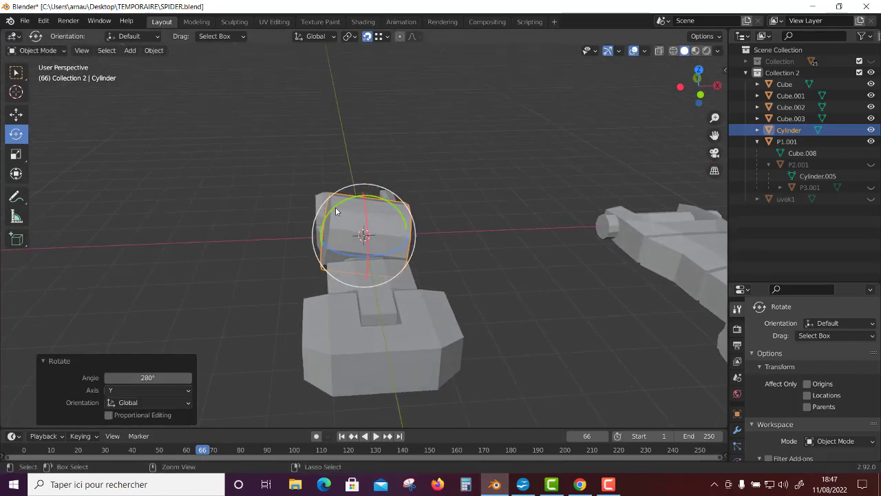
pyautogui.moveTo(335, 207); pyautogui.dragTo(282, 262)
pyautogui.moveTo(282, 262); pyautogui.dragTo(365, 253, button='middle')
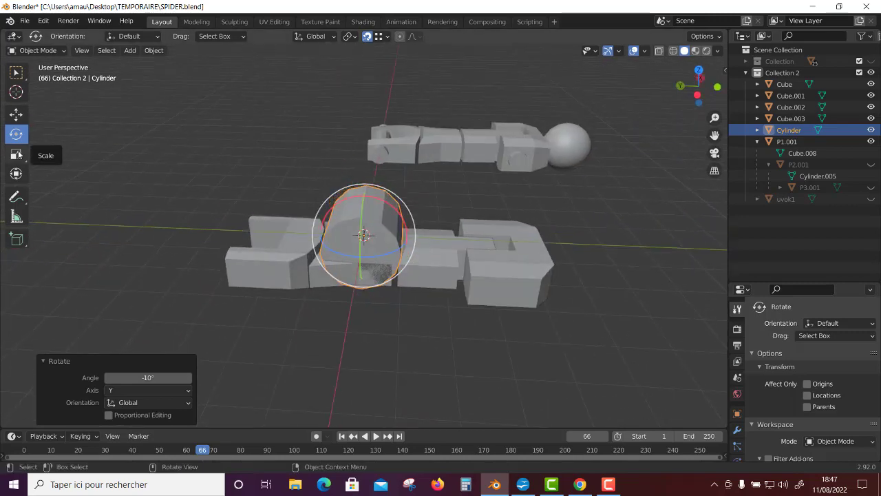
# Thin the cylinder to 0.309 on Y/Z and move it toward the arm's end
pyautogui.click(16, 154)
pyautogui.moveTo(343, 214); pyautogui.dragTo(367, 229)
pyautogui.moveTo(346, 240); pyautogui.dragTo(207, 172, button='middle')
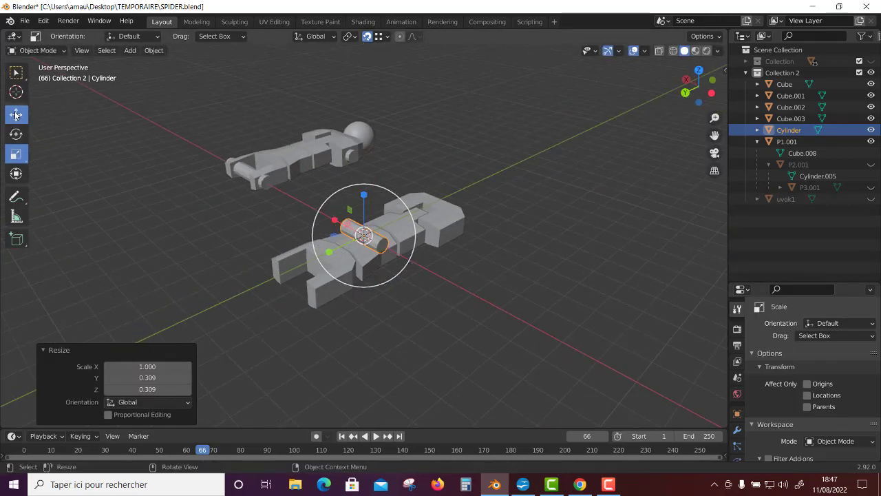
pyautogui.moveTo(331, 249); pyautogui.dragTo(265, 283)
pyautogui.moveTo(265, 282); pyautogui.dragTo(337, 64, button='middle')
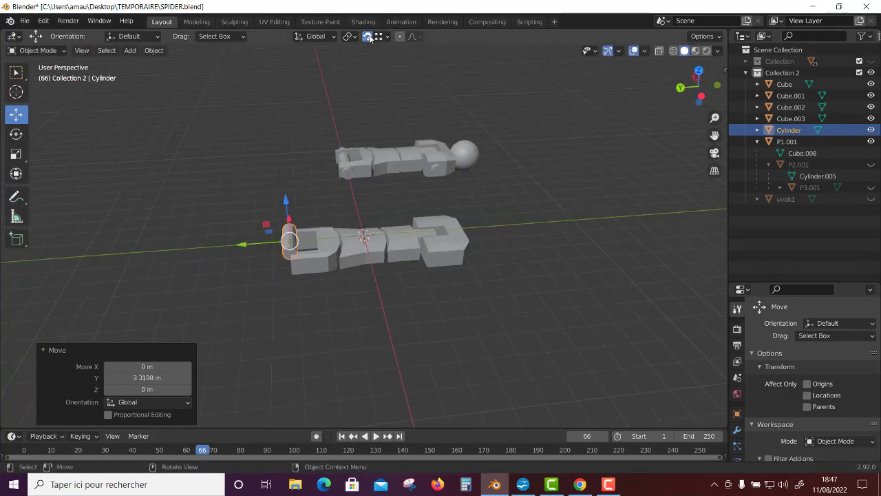
pyautogui.moveTo(370, 38)
pyautogui.mouseDown(button='middle')
pyautogui.moveTo(289, 207)
pyautogui.moveTo(301, 260)
pyautogui.mouseUp(button='middle')
# Position the cylinder on Y and Z at the arm's end and stretch it 1.661 on X
pyautogui.press('g')
pyautogui.press('y')
pyautogui.click(272, 220)
pyautogui.press('g')
pyautogui.press('z')
pyautogui.click(273, 217)
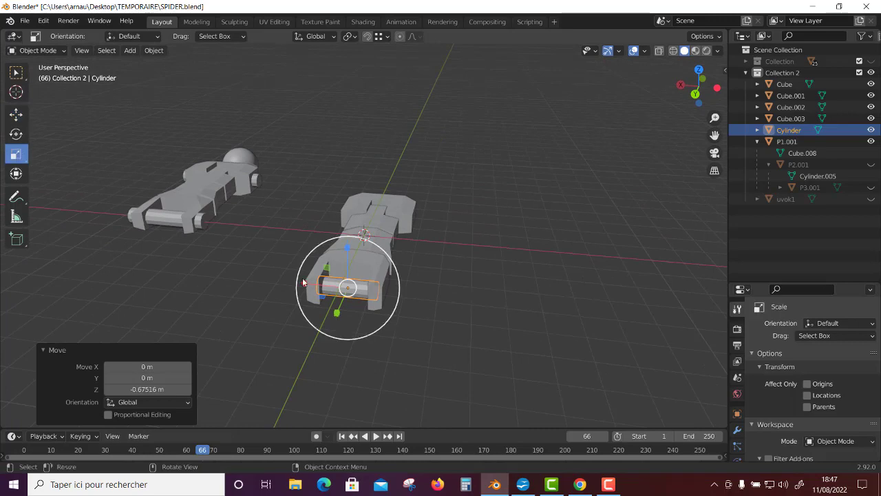
pyautogui.moveTo(305, 285); pyautogui.dragTo(286, 285)
pyautogui.moveTo(286, 285); pyautogui.dragTo(328, 259, button='middle')
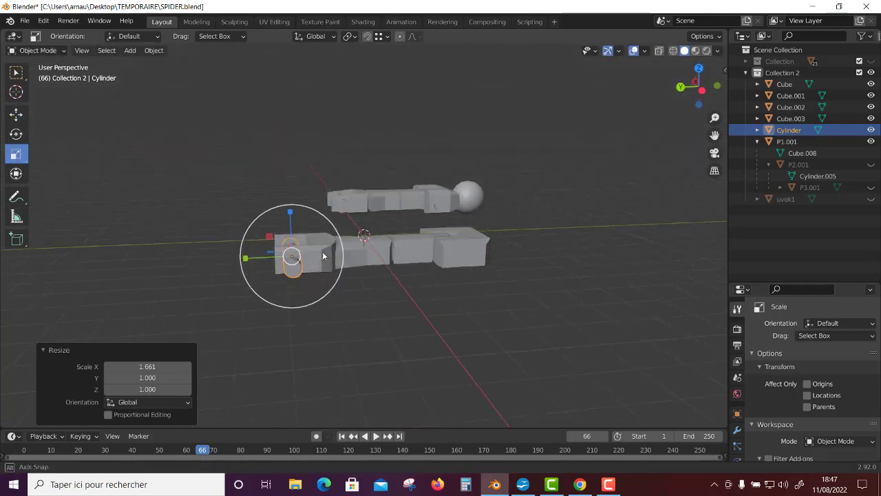
# Raise the cylinder 0.156 m on Z, checking from front and side views
pyautogui.press('KP_1')
pyautogui.press('KP_3')
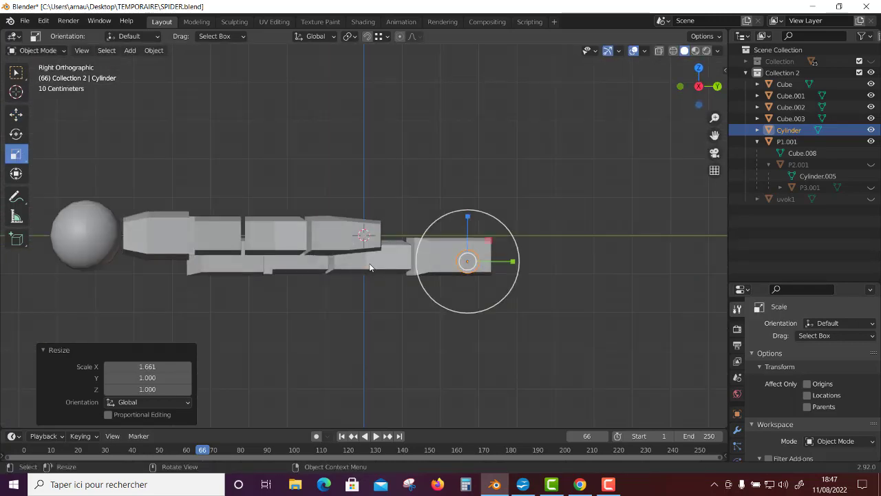
pyautogui.hotkey('shift', 'space')
pyautogui.press('g')
pyautogui.moveTo(466, 216); pyautogui.dragTo(466, 207)
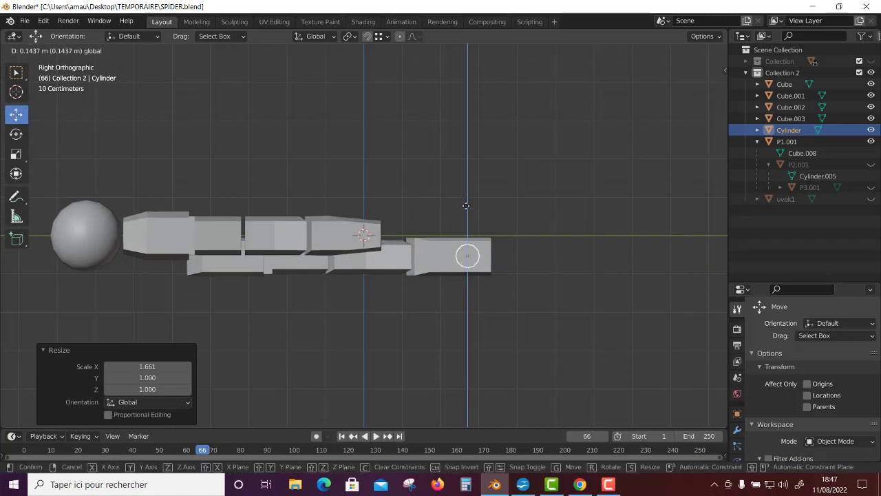
pyautogui.moveTo(469, 220)
pyautogui.mouseDown(button='middle')
pyautogui.moveTo(346, 317)
pyautogui.moveTo(379, 299)
pyautogui.moveTo(427, 301)
pyautogui.moveTo(197, 224)
pyautogui.mouseUp(button='middle')
# Duplicate the pin cylinder at the arm's other end and thicken it to 1.266 on Y/Z
pyautogui.click(143, 52)
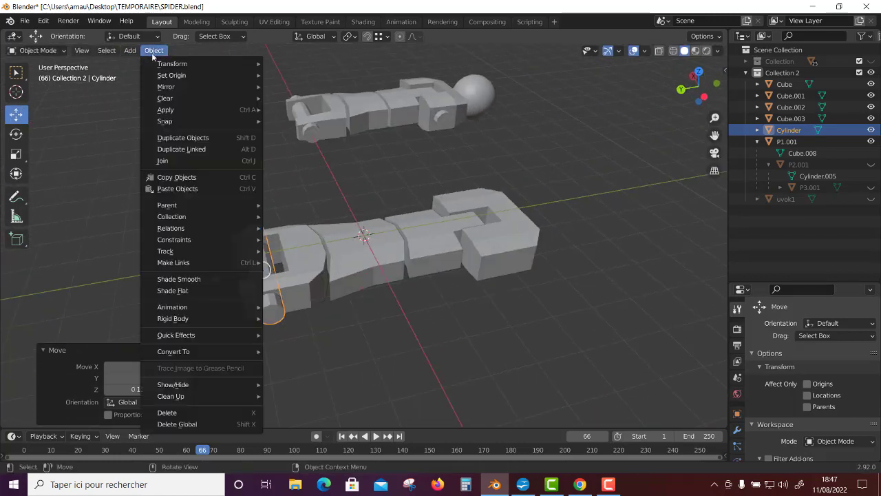
pyautogui.click(183, 138)
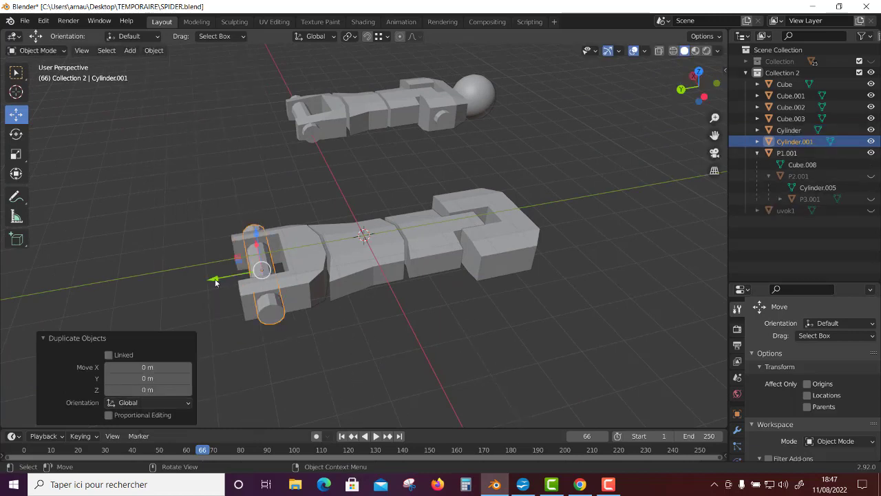
pyautogui.press('g')
pyautogui.click(430, 250)
pyautogui.moveTo(442, 314); pyautogui.dragTo(288, 257, button='middle')
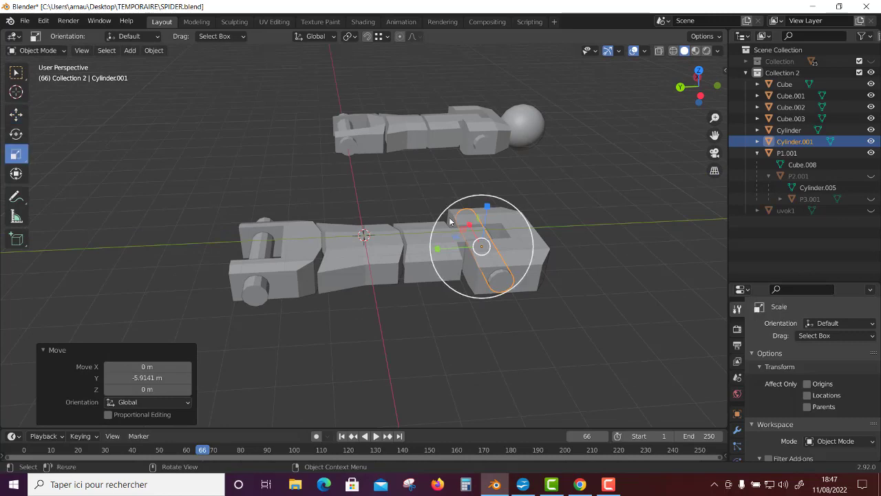
pyautogui.moveTo(453, 224); pyautogui.dragTo(444, 217)
pyautogui.moveTo(445, 216)
pyautogui.mouseDown(button='middle')
pyautogui.moveTo(437, 221)
pyautogui.moveTo(577, 276)
pyautogui.mouseUp(button='middle')
# In wireframe view, raise Cube.002 0.019 m on Z to level it, then restore solid shading
pyautogui.click(546, 294)
pyautogui.press('KP_3')
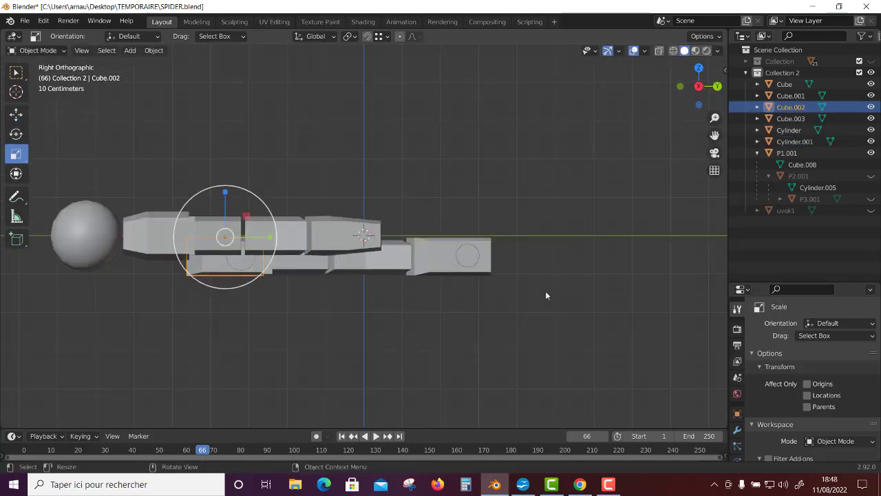
pyautogui.press('KP_1')
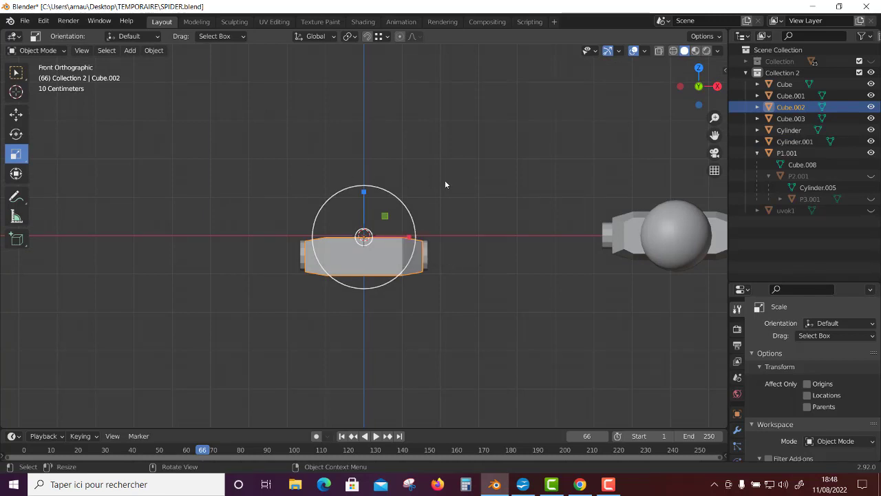
pyautogui.press('z')
pyautogui.click(363, 182)
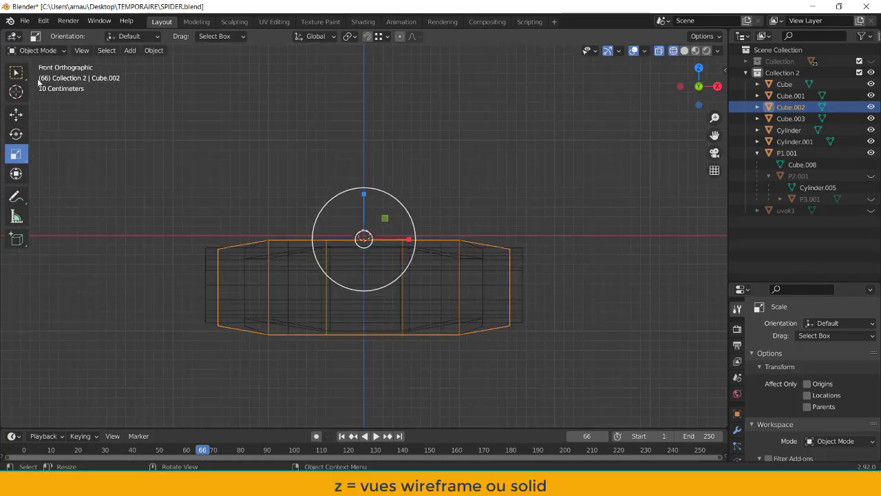
pyautogui.press('g')
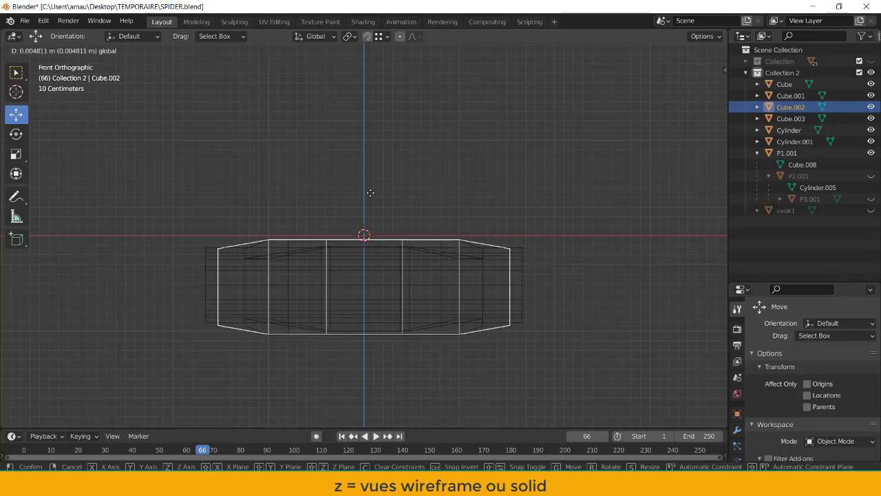
pyautogui.click(371, 193)
pyautogui.moveTo(384, 215)
pyautogui.mouseDown(button='middle')
pyautogui.moveTo(453, 301)
pyautogui.moveTo(442, 258)
pyautogui.mouseUp(button='middle')
pyautogui.press('z')
pyautogui.click(524, 256)
pyautogui.moveTo(507, 266)
pyautogui.mouseDown(button='middle')
pyautogui.moveTo(480, 348)
pyautogui.moveTo(529, 320)
pyautogui.mouseUp(button='middle')
pyautogui.click(130, 51)
pyautogui.moveTo(145, 64)
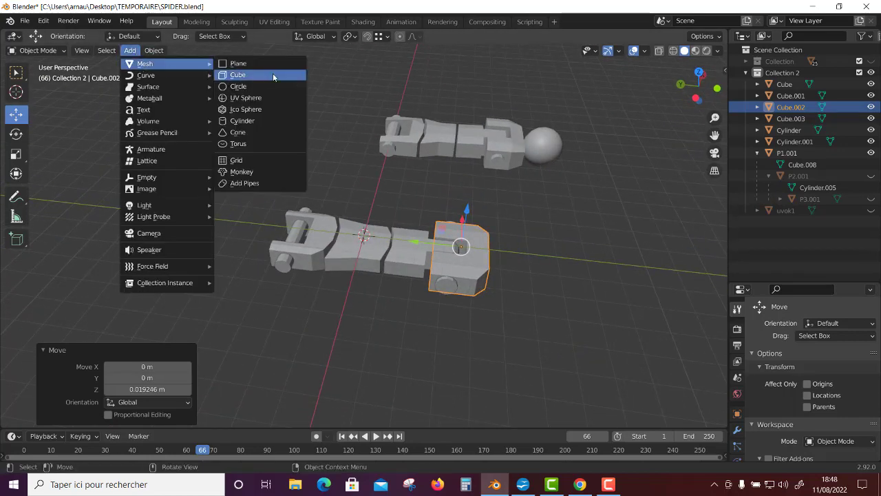
# Add a UV sphere at the lower arm's end and rotate it 85° on X
pyautogui.click(267, 97)
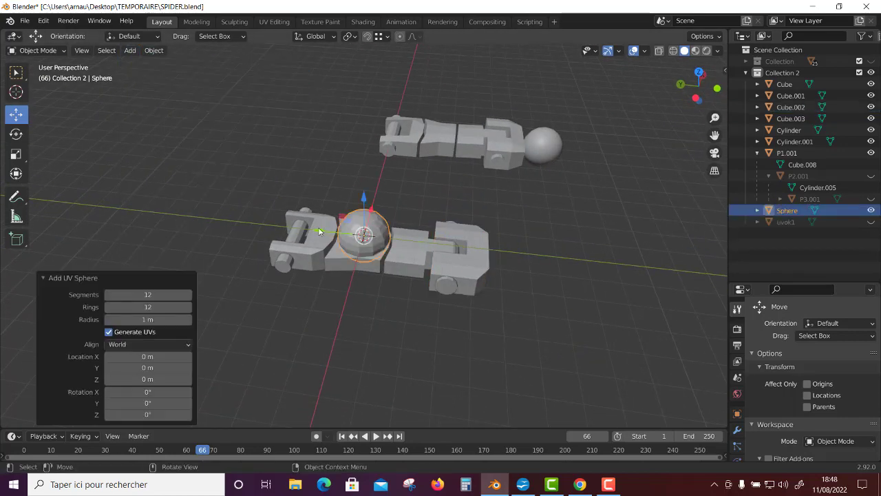
pyautogui.moveTo(319, 230); pyautogui.dragTo(660, 289)
pyautogui.press('KP_Decimal')
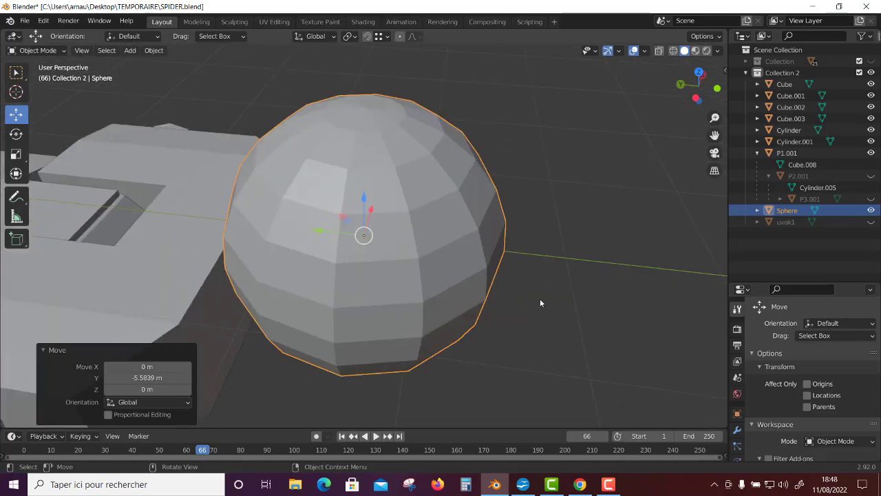
pyautogui.scroll(-5, 540, 303)
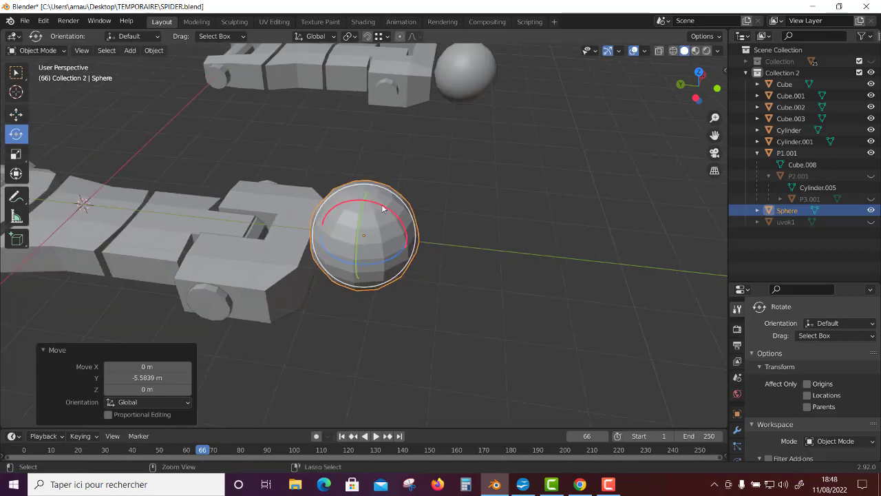
pyautogui.moveTo(384, 206); pyautogui.dragTo(513, 349)
pyautogui.moveTo(570, 396); pyautogui.dragTo(570, 396)
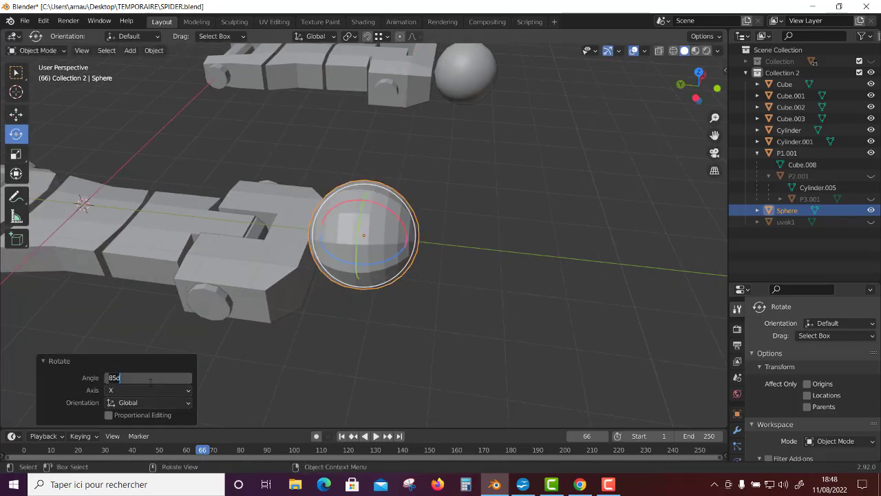
# Shade the sphere smooth and lower it to Z −0.536 m, level with the arm
pyautogui.rightClick(400, 241)
pyautogui.click(344, 236)
pyautogui.moveTo(344, 236)
pyautogui.mouseDown(button='middle')
pyautogui.moveTo(422, 304)
pyautogui.moveTo(1, 83)
pyautogui.mouseUp(button='middle')
pyautogui.click(16, 114)
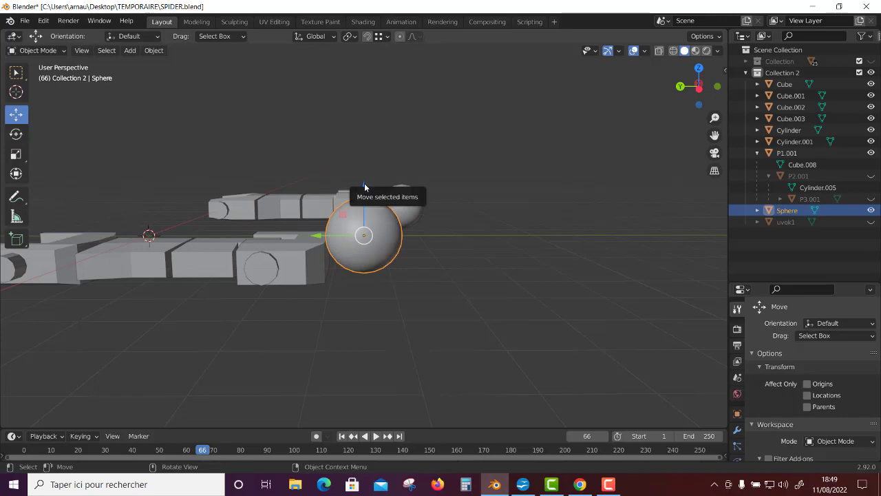
pyautogui.moveTo(365, 187); pyautogui.dragTo(366, 205)
pyautogui.moveTo(366, 205)
pyautogui.mouseDown(button='middle')
pyautogui.moveTo(398, 290)
pyautogui.moveTo(466, 295)
pyautogui.moveTo(435, 303)
pyautogui.moveTo(447, 281)
pyautogui.moveTo(414, 283)
pyautogui.moveTo(447, 251)
pyautogui.moveTo(406, 218)
pyautogui.moveTo(306, 306)
pyautogui.mouseUp(button='middle')
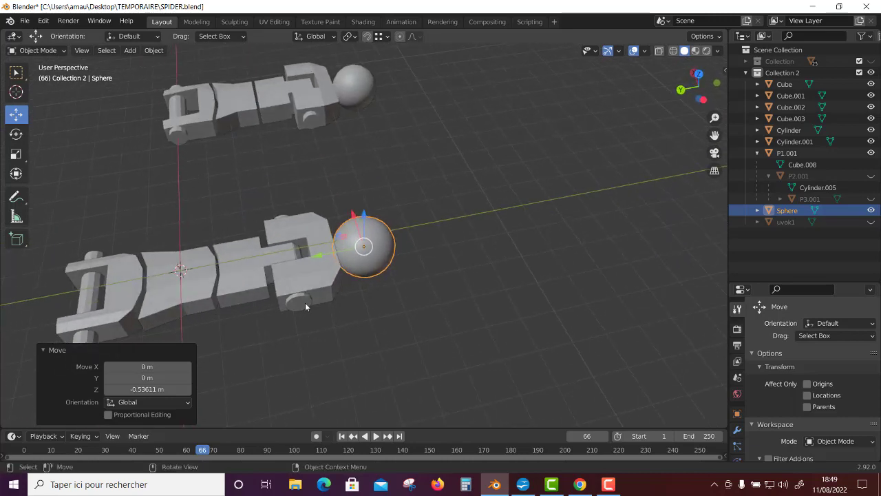
pyautogui.click(192, 293)
pyautogui.moveTo(192, 293); pyautogui.dragTo(192, 284, button='middle')
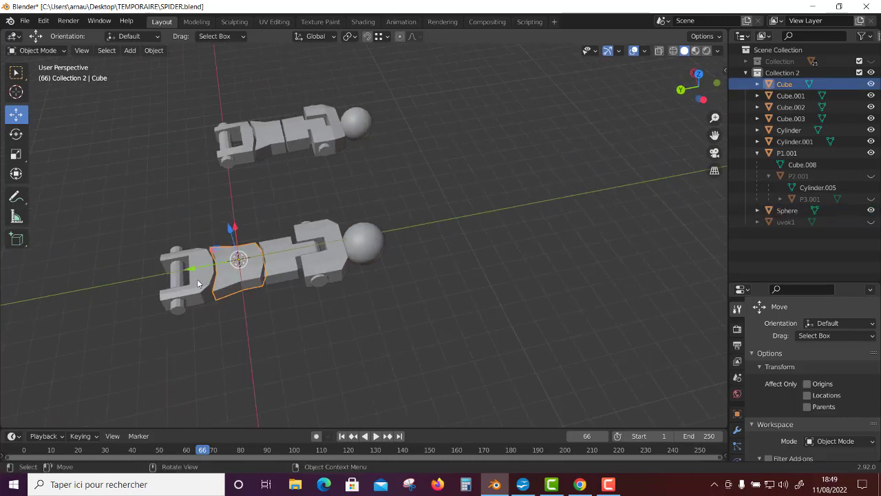
# Try moving Cube.003 and the Cylinder along Y, then undo the move
pyautogui.keyDown('shift'); pyautogui.click(198, 283); pyautogui.keyUp('shift')
pyautogui.keyDown('shift'); pyautogui.click(177, 310); pyautogui.keyUp('shift')
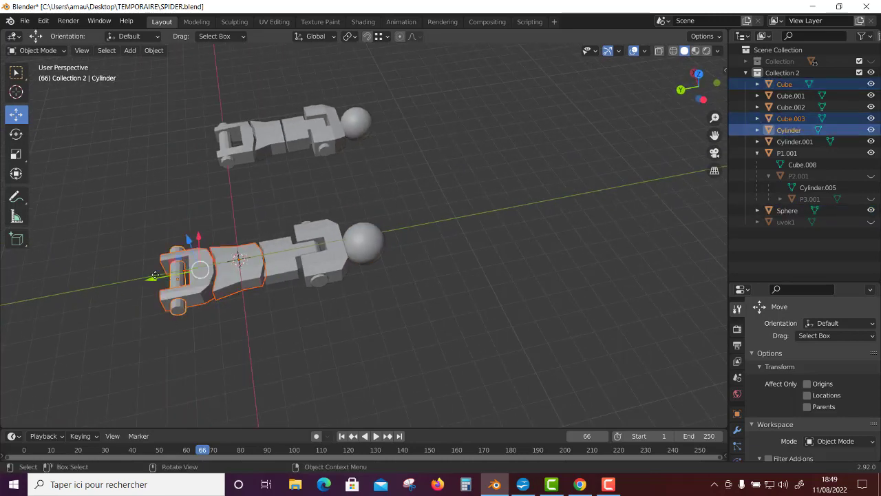
pyautogui.moveTo(156, 276); pyautogui.dragTo(206, 302)
pyautogui.scroll(3, 207, 302)
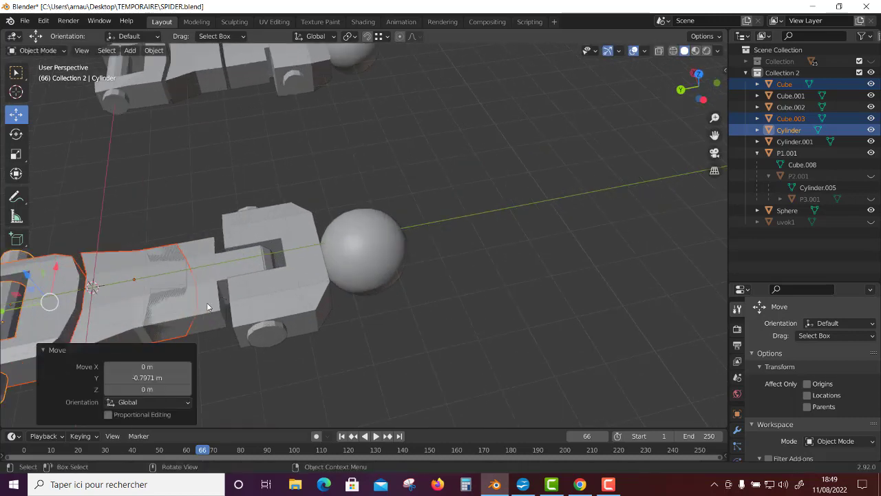
pyautogui.hotkey('ctrl', 'z')
pyautogui.hotkey('ctrl', 'z')
pyautogui.hotkey('ctrl', 'z')
# In the Cube's Edit Mode, box-select the joint piece's end faces using wireframe view
pyautogui.moveTo(164, 197)
pyautogui.mouseDown(button='middle')
pyautogui.moveTo(196, 188)
pyautogui.moveTo(232, 157)
pyautogui.moveTo(171, 222)
pyautogui.moveTo(553, 315)
pyautogui.moveTo(445, 325)
pyautogui.moveTo(418, 308)
pyautogui.mouseUp(button='middle')
pyautogui.click(35, 50)
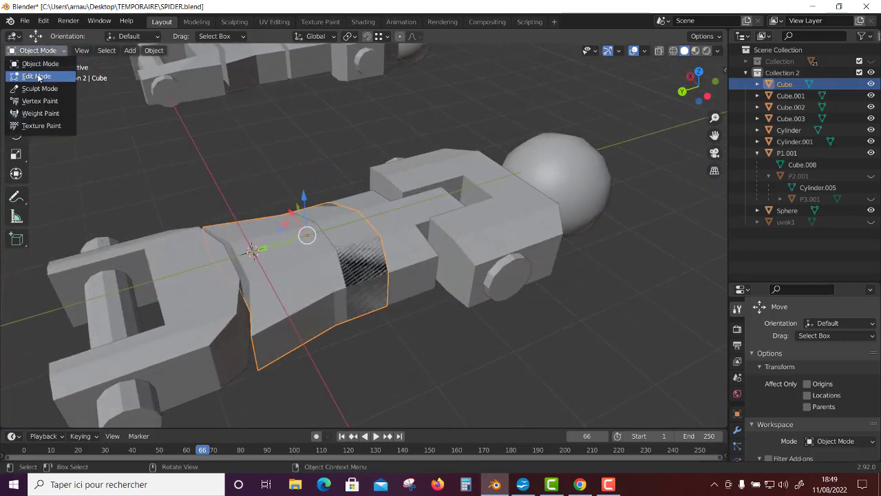
pyautogui.click(31, 73)
pyautogui.moveTo(276, 240); pyautogui.dragTo(444, 330, button='middle')
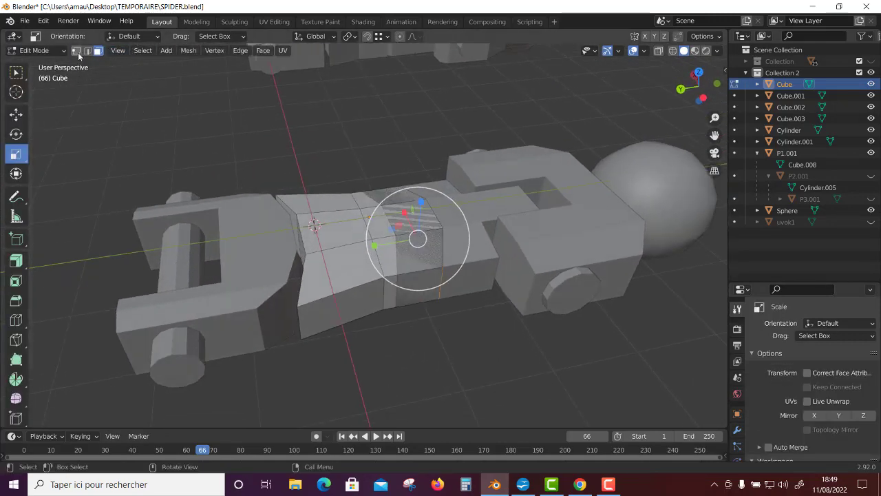
pyautogui.moveTo(551, 262); pyautogui.dragTo(562, 218, button='middle')
pyautogui.moveTo(581, 263); pyautogui.dragTo(507, 349)
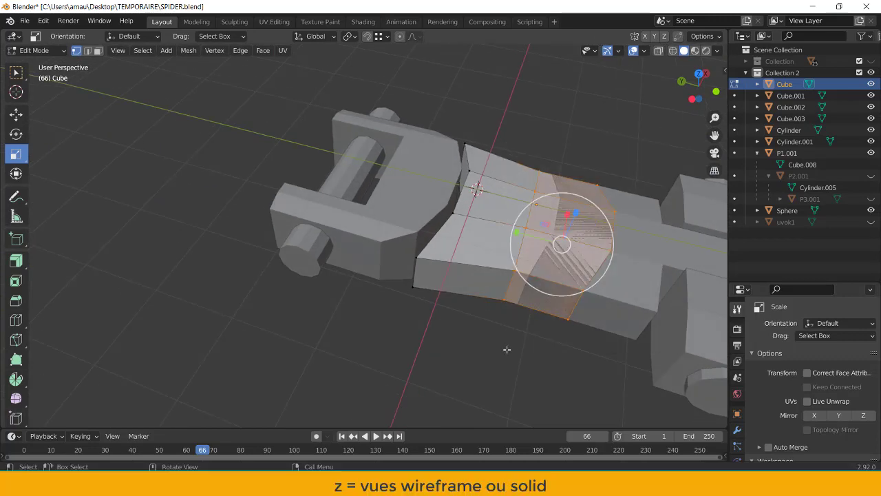
pyautogui.press('z')
pyautogui.click(498, 145)
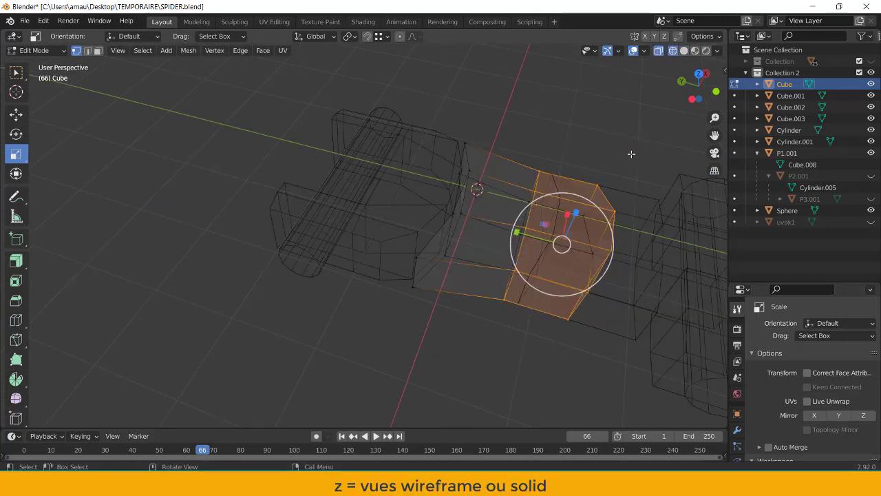
pyautogui.moveTo(626, 153); pyautogui.dragTo(499, 335)
pyautogui.press('z')
pyautogui.click(535, 263)
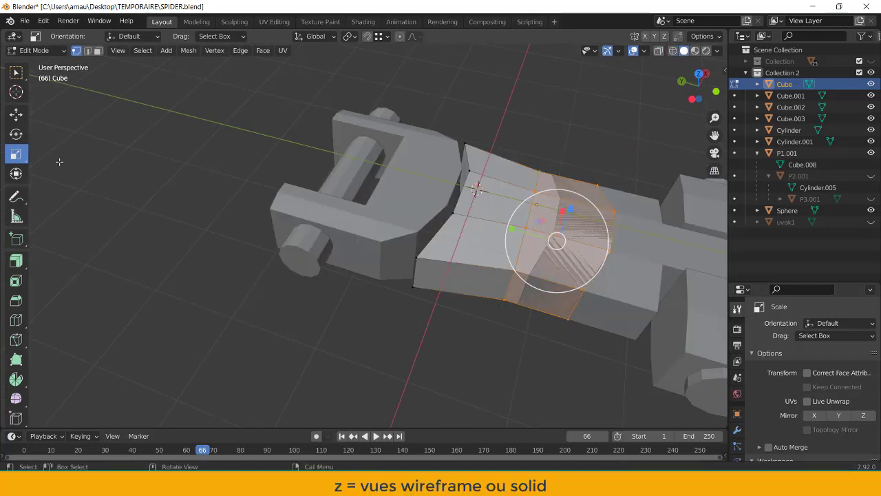
# Slide the joint's selected end faces along Y, reselecting them in wireframe
pyautogui.click(16, 116)
pyautogui.moveTo(513, 228); pyautogui.dragTo(486, 222)
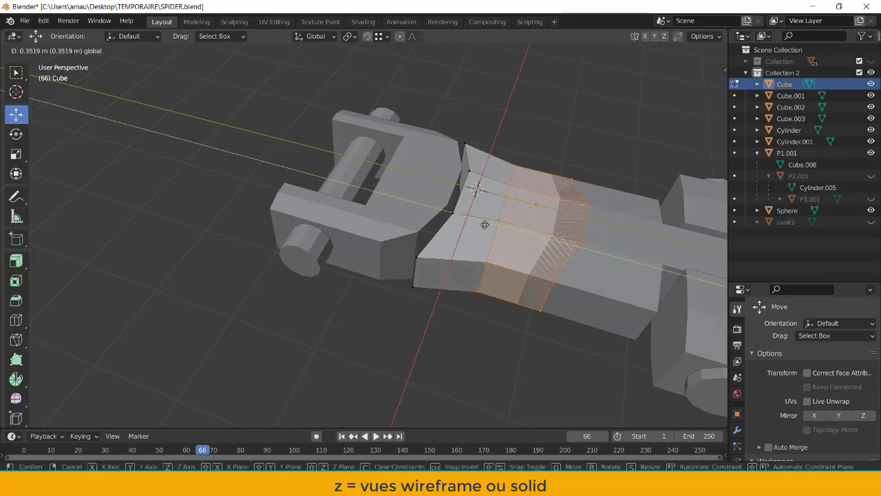
pyautogui.moveTo(623, 163); pyautogui.dragTo(525, 350)
pyautogui.press('z')
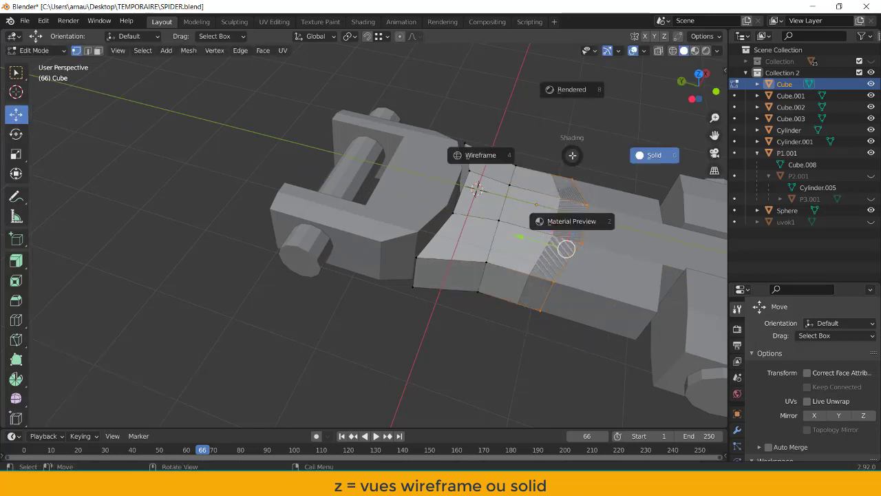
pyautogui.click(496, 165)
pyautogui.moveTo(608, 154); pyautogui.dragTo(516, 359)
pyautogui.press('z')
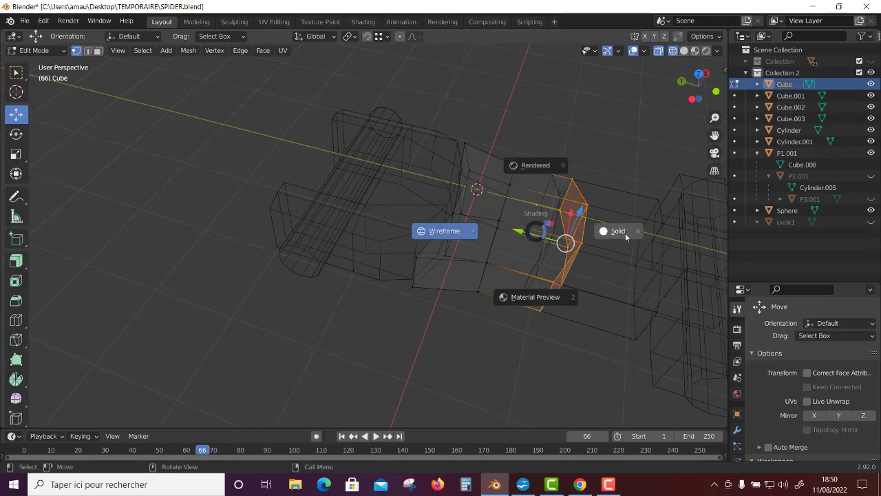
pyautogui.click(612, 237)
pyautogui.moveTo(521, 231); pyautogui.dragTo(488, 227)
pyautogui.moveTo(488, 228); pyautogui.dragTo(488, 179, button='middle')
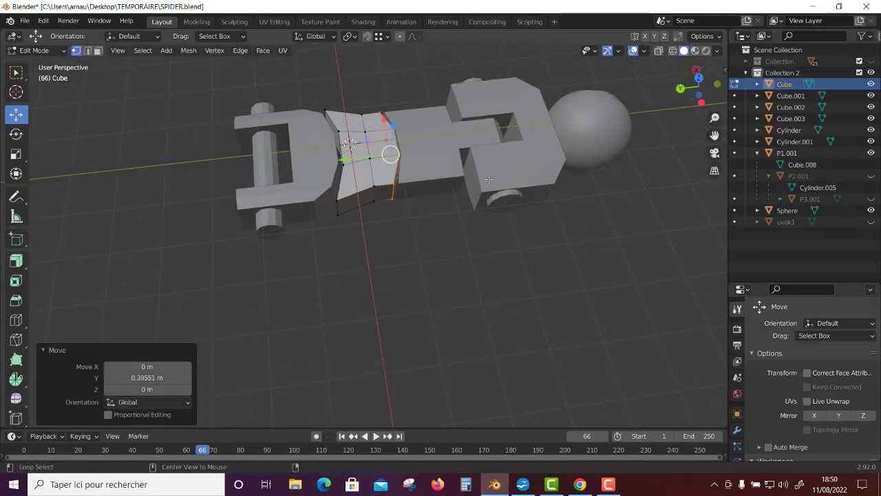
# From an orthographic view, select the joint's top-left corner vertex and slide it slightly along Y
pyautogui.press('KP_3')
pyautogui.scroll(-4, 462, 248)
pyautogui.moveTo(462, 247)
pyautogui.mouseDown(button='middle')
pyautogui.moveTo(436, 348)
pyautogui.moveTo(457, 303)
pyautogui.moveTo(425, 291)
pyautogui.mouseUp(button='middle')
pyautogui.scroll(4, 457, 302)
pyautogui.scroll(4, 425, 291)
pyautogui.scroll(-1, 435, 276)
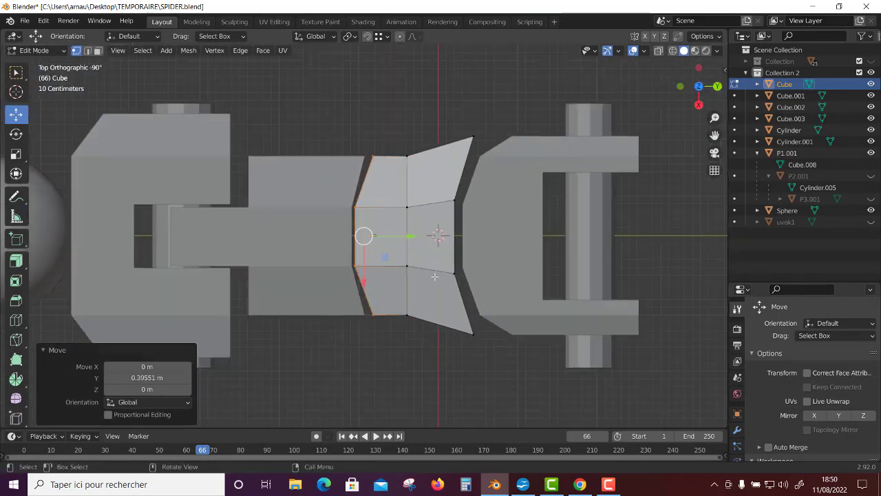
pyautogui.scroll(1, 435, 276)
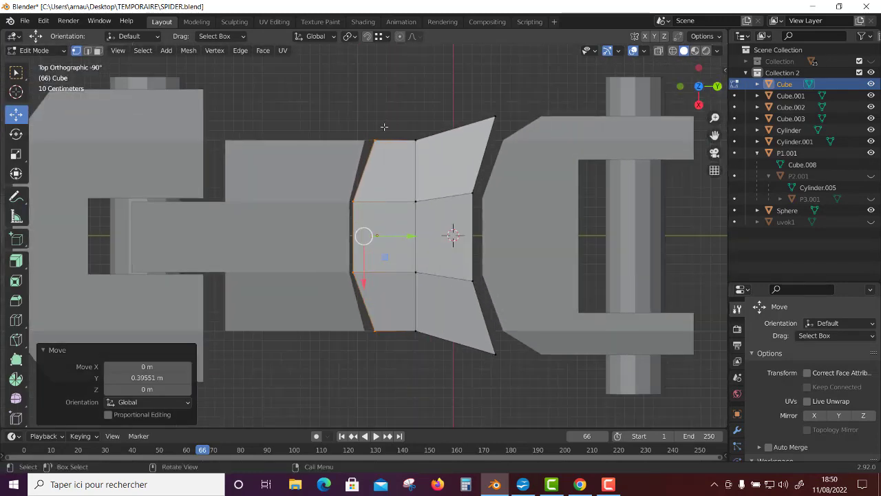
pyautogui.hotkey('shift', 'z')
pyautogui.moveTo(390, 110); pyautogui.dragTo(364, 160)
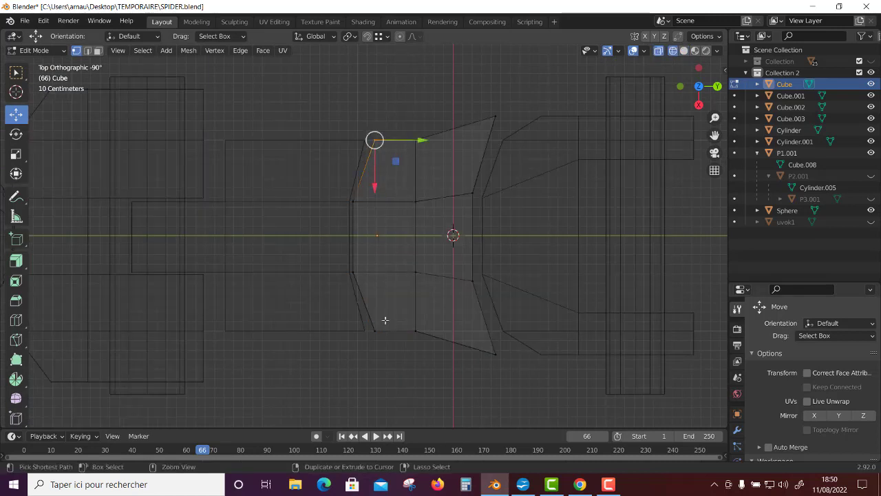
pyautogui.moveTo(424, 235); pyautogui.dragTo(416, 236)
# Return to solid shading and go back to Object Mode
pyautogui.press('z')
pyautogui.click(456, 314)
pyautogui.moveTo(456, 315)
pyautogui.mouseDown(button='middle')
pyautogui.moveTo(427, 331)
pyautogui.moveTo(448, 309)
pyautogui.moveTo(431, 291)
pyautogui.mouseUp(button='middle')
pyautogui.scroll(-5, 423, 335)
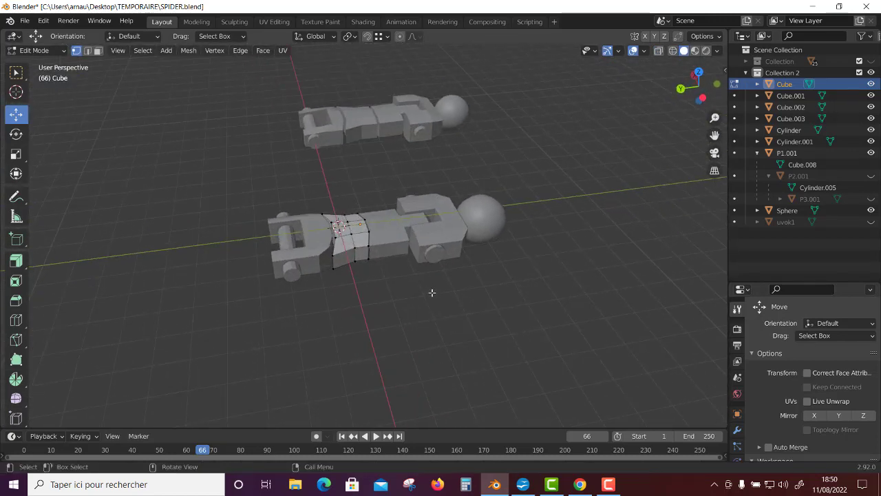
pyautogui.press('Tab')
# Select the C-shaped bracket Cube.003 and isolate it in Local View
pyautogui.click(591, 302)
pyautogui.moveTo(590, 303)
pyautogui.mouseDown(button='middle')
pyautogui.moveTo(572, 240)
pyautogui.moveTo(576, 274)
pyautogui.moveTo(478, 344)
pyautogui.moveTo(411, 252)
pyautogui.mouseUp(button='middle')
pyautogui.scroll(5, 411, 252)
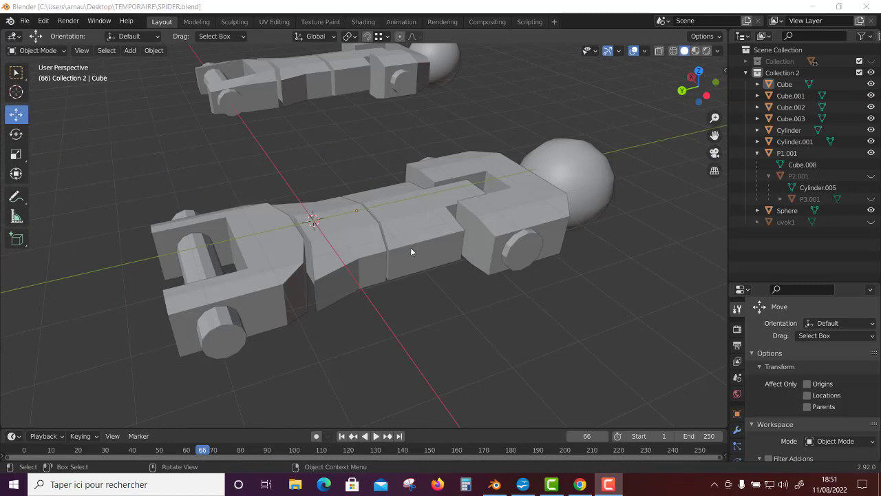
pyautogui.click(252, 295)
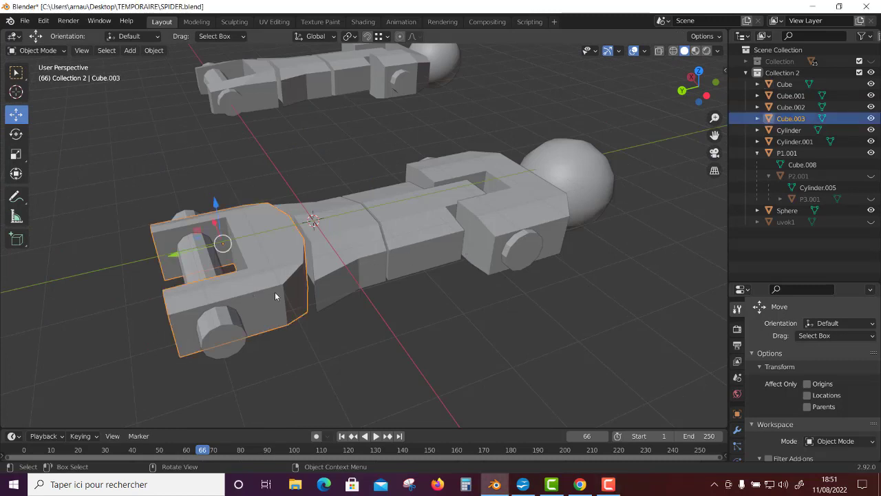
pyautogui.press('KP_Divide')
pyautogui.moveTo(281, 291)
pyautogui.mouseDown(button='middle')
pyautogui.moveTo(568, 272)
pyautogui.moveTo(755, 232)
pyautogui.mouseUp(button='middle')
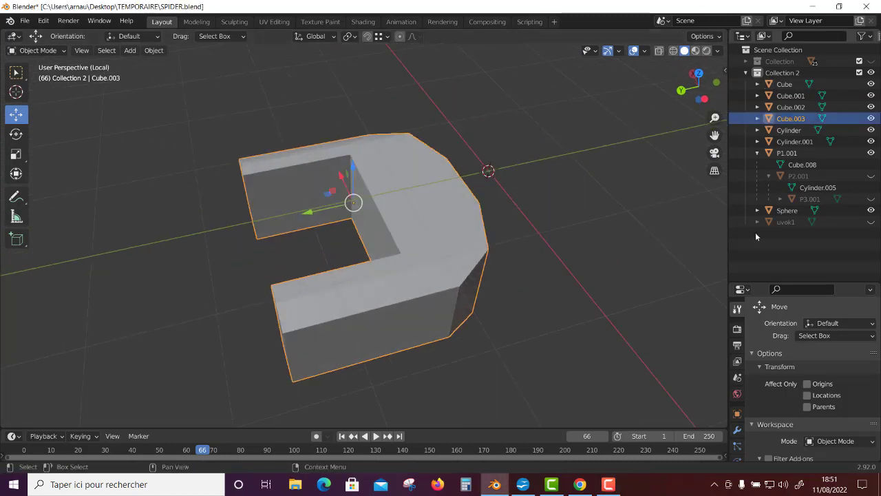
# Split the viewport vertically down the middle and make the right half a UV Editor
pyautogui.rightClick(728, 222)
pyautogui.click(728, 222)
pyautogui.click(378, 245)
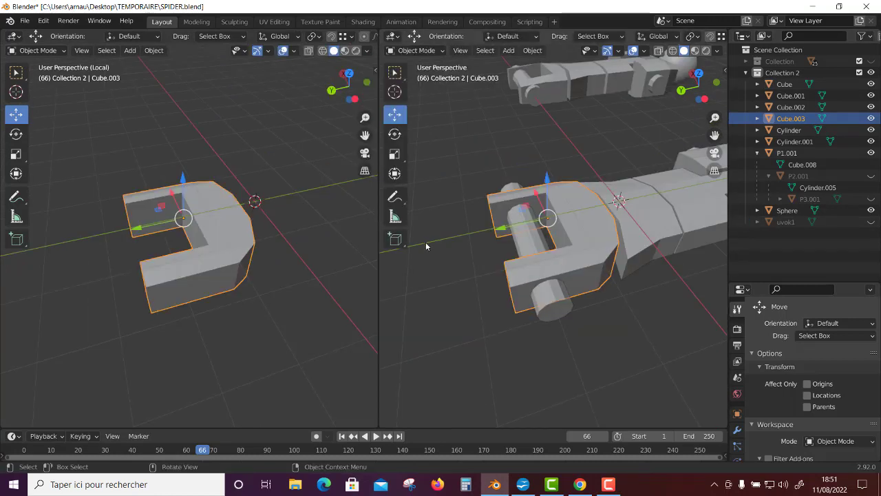
pyautogui.click(394, 36)
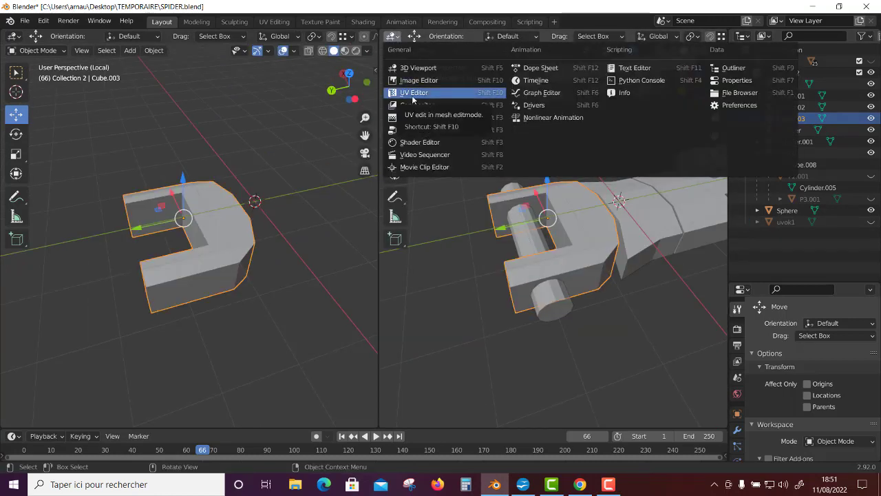
pyautogui.click(413, 94)
pyautogui.click(38, 51)
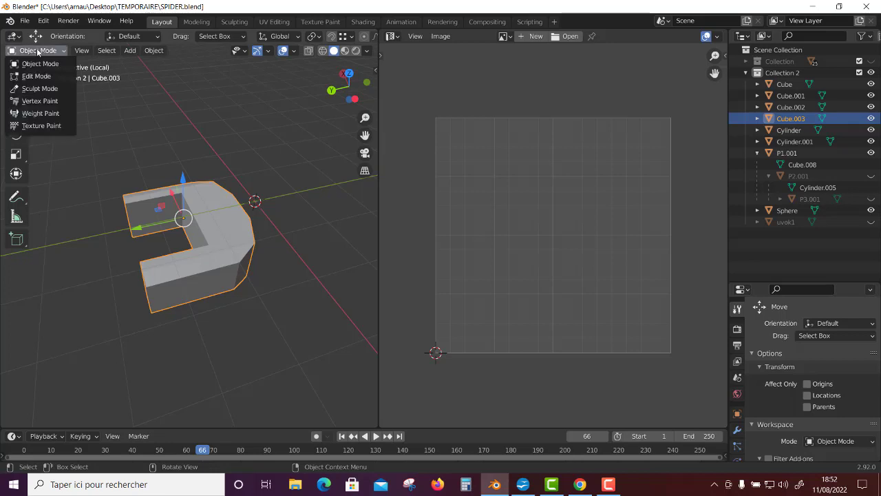
# In Edit Mode, select all of the bracket's faces and Project From View
pyautogui.click(36, 76)
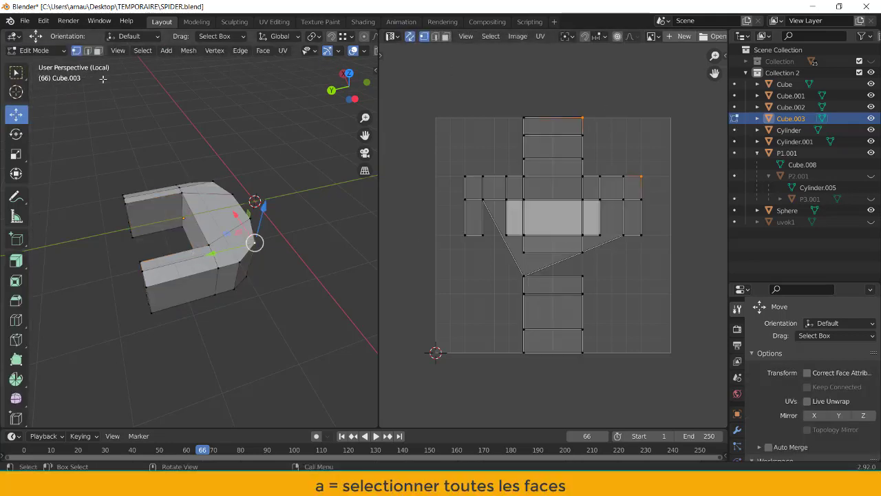
pyautogui.press('a')
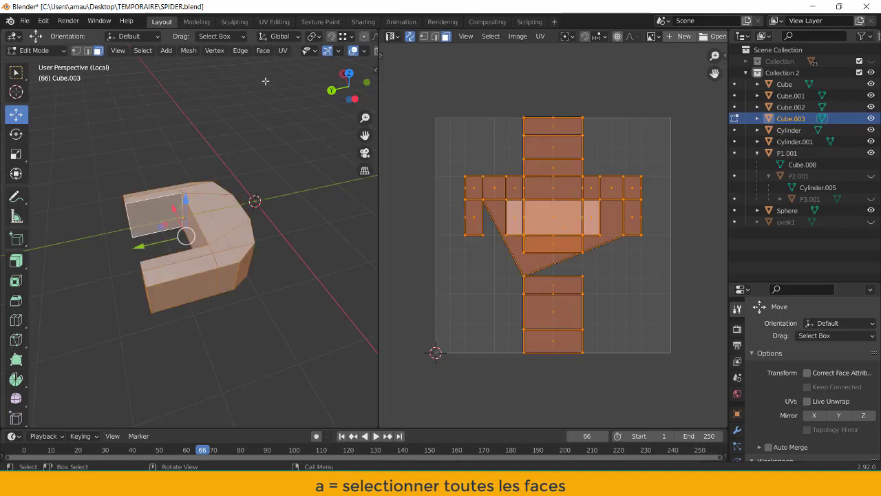
pyautogui.click(282, 53)
pyautogui.click(324, 162)
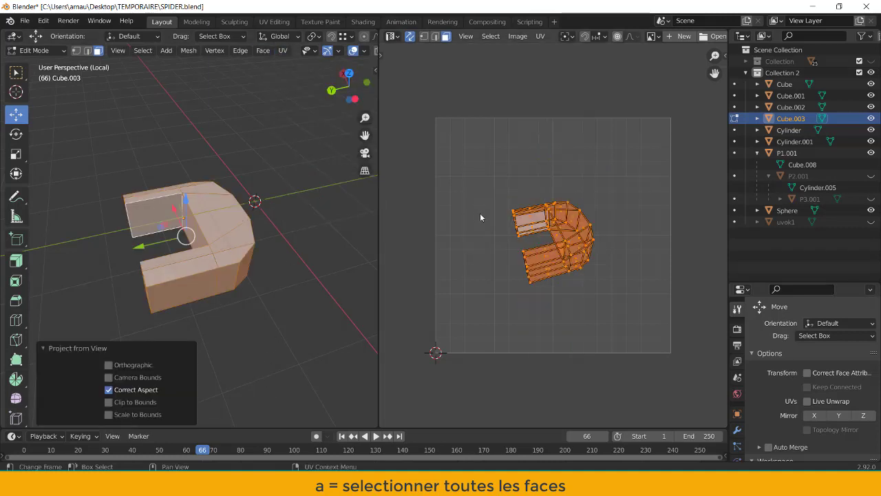
pyautogui.hotkey('alt', 'a')
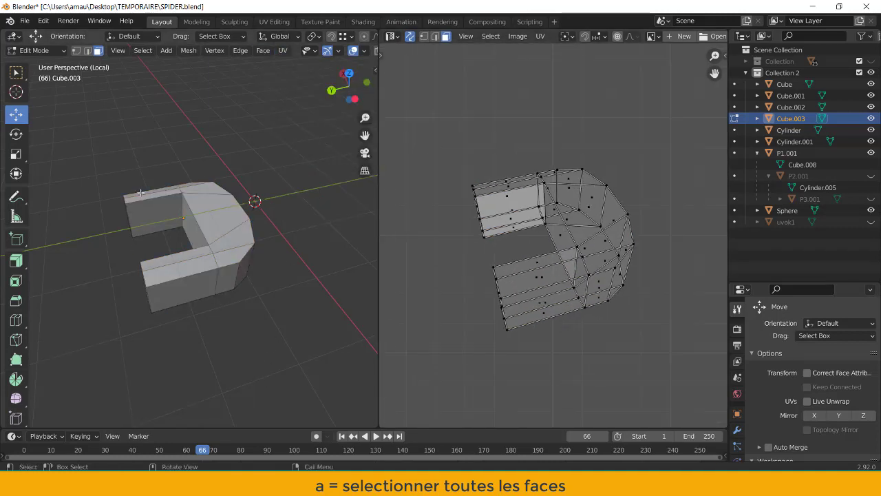
# Select the top faces of the bracket's arms and corner
pyautogui.moveTo(196, 263); pyautogui.dragTo(165, 227, button='middle')
pyautogui.click(137, 197)
pyautogui.keyDown('shift'); pyautogui.click(172, 189); pyautogui.keyUp('shift')
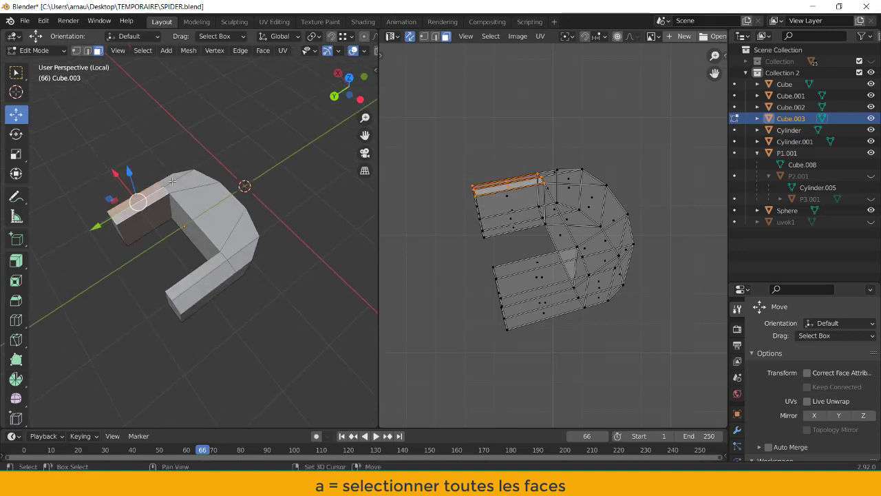
pyautogui.keyDown('shift'); pyautogui.click(200, 183); pyautogui.keyUp('shift')
pyautogui.keyDown('shift'); pyautogui.click(221, 189); pyautogui.keyUp('shift')
pyautogui.keyDown('shift'); pyautogui.click(238, 238); pyautogui.keyUp('shift')
pyautogui.keyDown('shift'); pyautogui.click(242, 255); pyautogui.keyUp('shift')
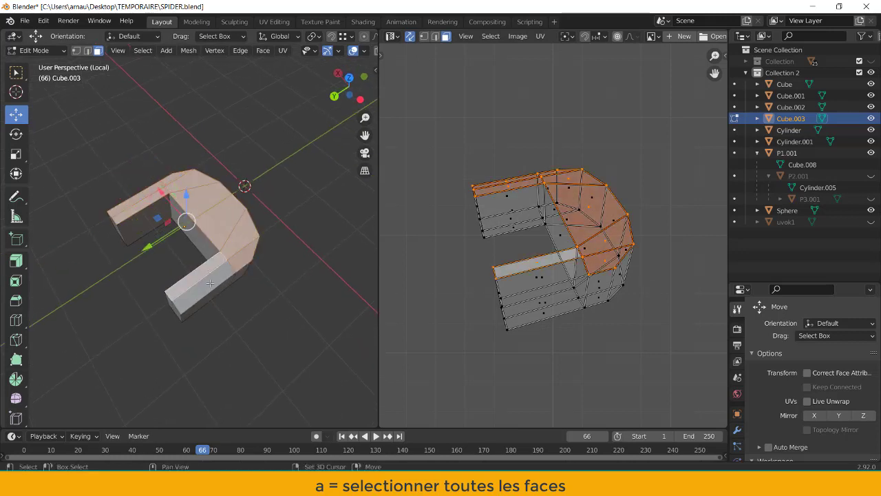
pyautogui.keyDown('shift'); pyautogui.click(209, 272); pyautogui.keyUp('shift')
pyautogui.moveTo(209, 272)
pyautogui.mouseDown(button='middle')
pyautogui.moveTo(159, 274)
pyautogui.moveTo(197, 276)
pyautogui.moveTo(194, 226)
pyautogui.mouseUp(button='middle')
# Add the front, top strip and leg faces, then re-project the selection from view
pyautogui.keyDown('shift'); pyautogui.click(211, 275); pyautogui.keyUp('shift')
pyautogui.keyDown('shift'); pyautogui.click(210, 185); pyautogui.keyUp('shift')
pyautogui.keyDown('shift'); pyautogui.click(245, 256); pyautogui.keyUp('shift')
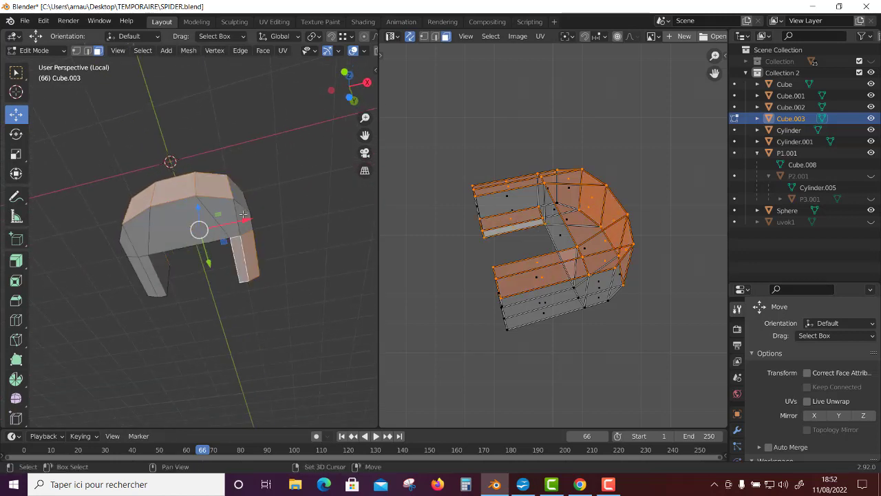
pyautogui.keyDown('shift'); pyautogui.click(232, 213); pyautogui.keyUp('shift')
pyautogui.keyDown('shift'); pyautogui.click(219, 208); pyautogui.keyUp('shift')
pyautogui.keyDown('shift'); pyautogui.click(148, 265); pyautogui.keyUp('shift')
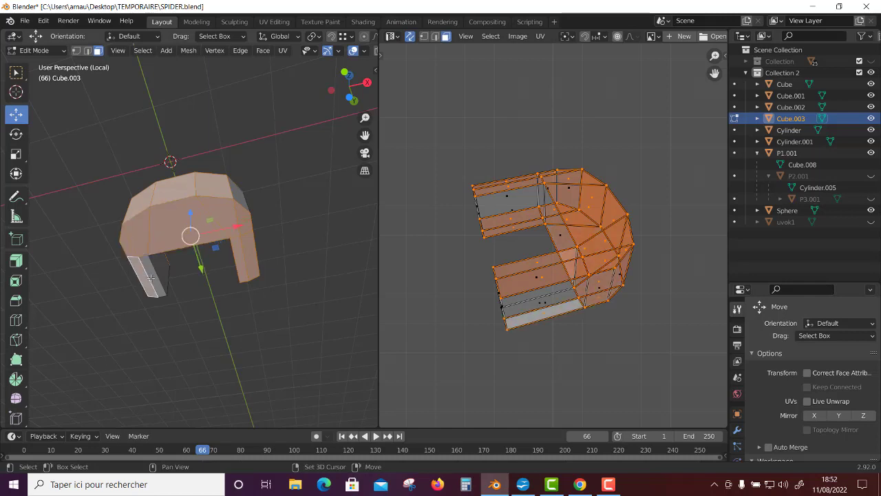
pyautogui.moveTo(148, 265)
pyautogui.mouseDown(button='middle')
pyautogui.moveTo(191, 280)
pyautogui.moveTo(288, 68)
pyautogui.mouseUp(button='middle')
pyautogui.press('u')
pyautogui.click(290, 162)
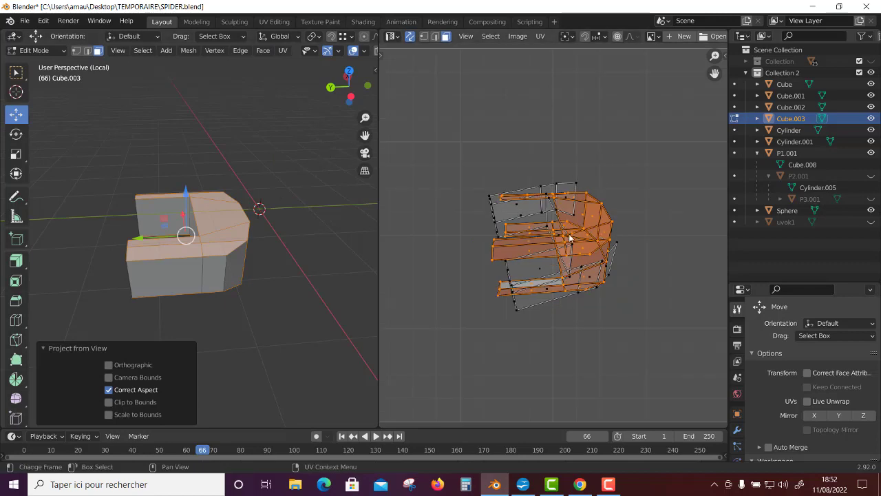
# Move the selected UV island up and right, unwrap it, and fit the UV square in view
pyautogui.press('g')
pyautogui.click(617, 108)
pyautogui.press('u')
pyautogui.click(617, 107)
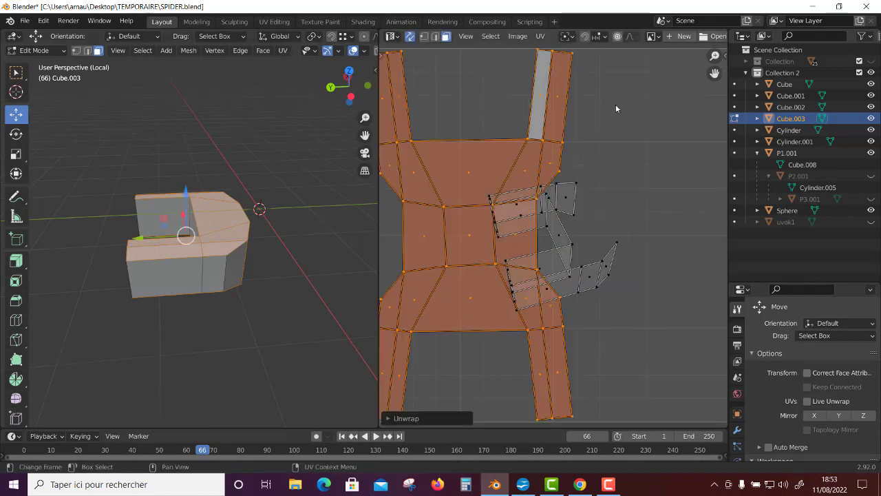
pyautogui.press('Home')
pyautogui.scroll(3, 528, 222)
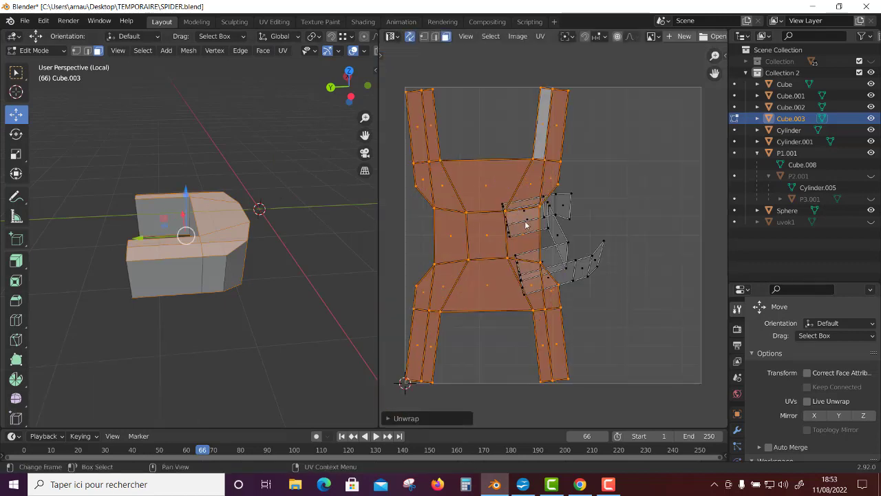
# Unwrap the leftover island into a strip at the left edge, deselect, and return to Object Mode
pyautogui.click(582, 269)
pyautogui.press('l')
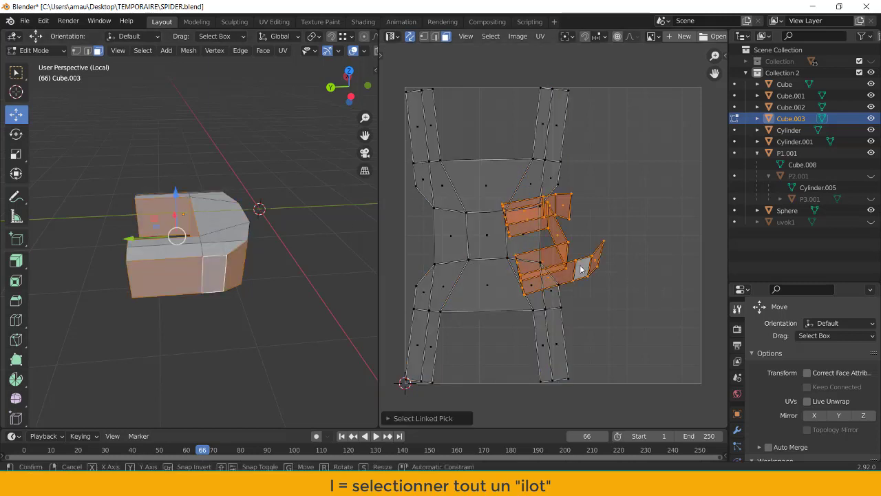
pyautogui.press('Escape')
pyautogui.click(641, 232)
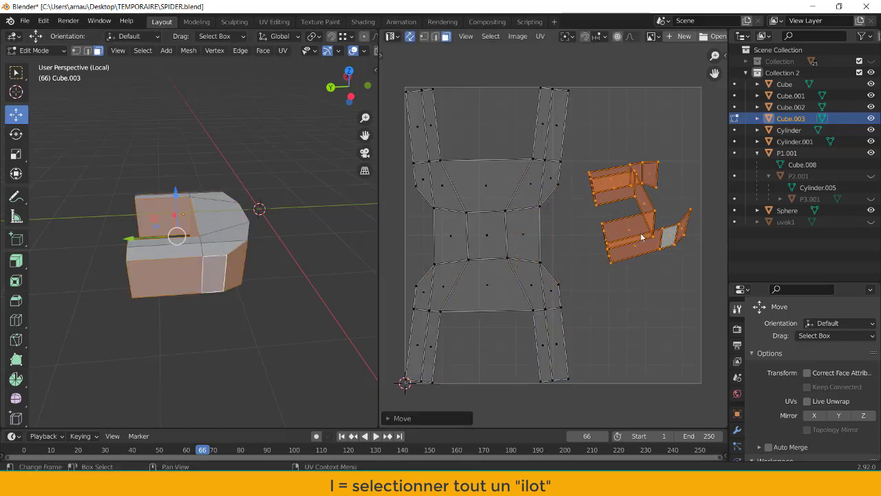
pyautogui.press('u')
pyautogui.click(640, 233)
pyautogui.scroll(-1, 592, 267)
pyautogui.hotkey('alt', 'a')
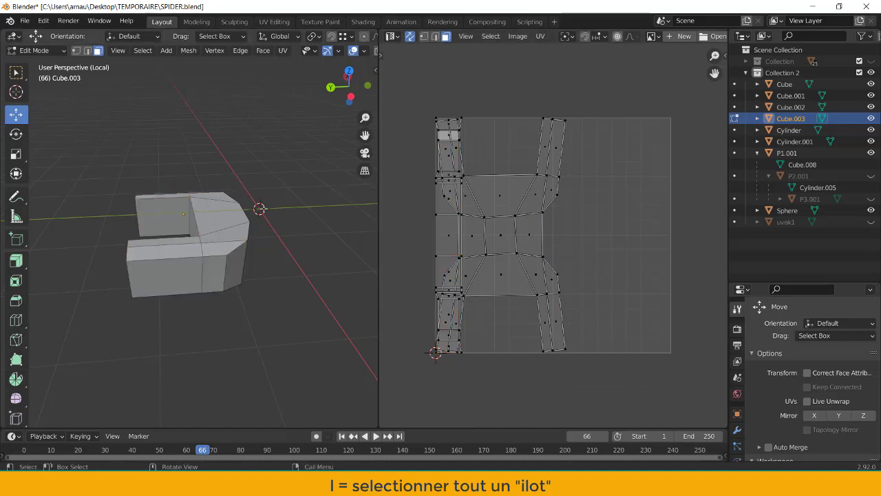
pyautogui.scroll(2, 264, 208)
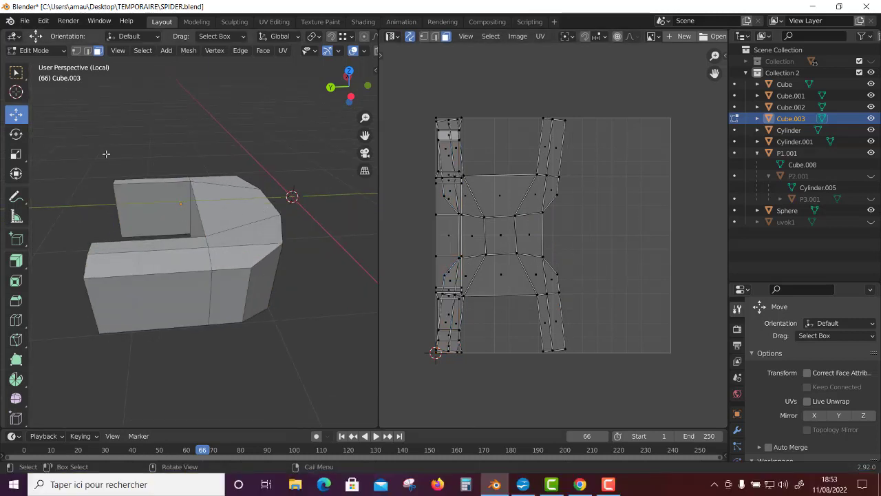
pyautogui.click(38, 50)
pyautogui.click(34, 60)
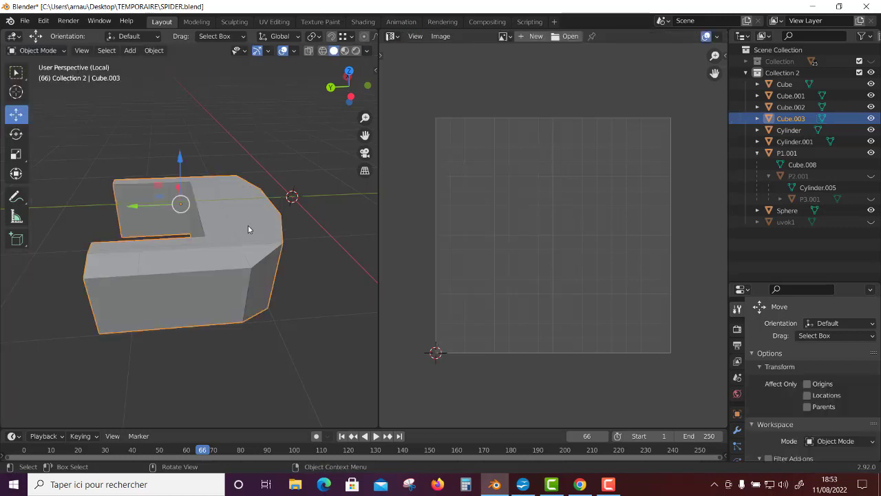
# Apply all transforms to Cube.003, then select its linked UV island in Edit Mode
pyautogui.click(156, 52)
pyautogui.click(315, 144)
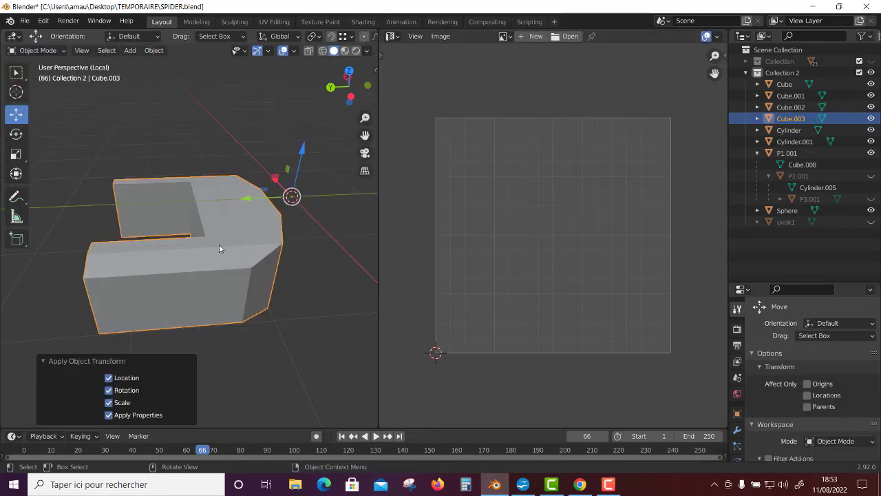
pyautogui.click(38, 50)
pyautogui.click(31, 76)
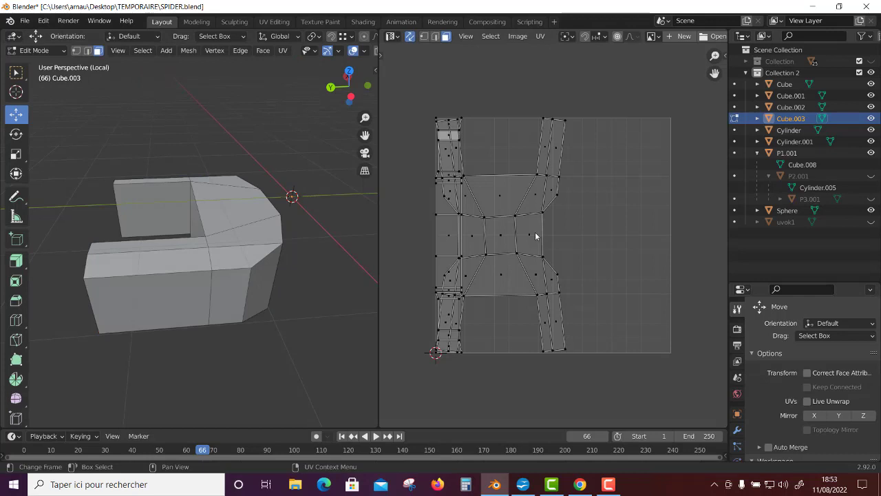
pyautogui.press('l')
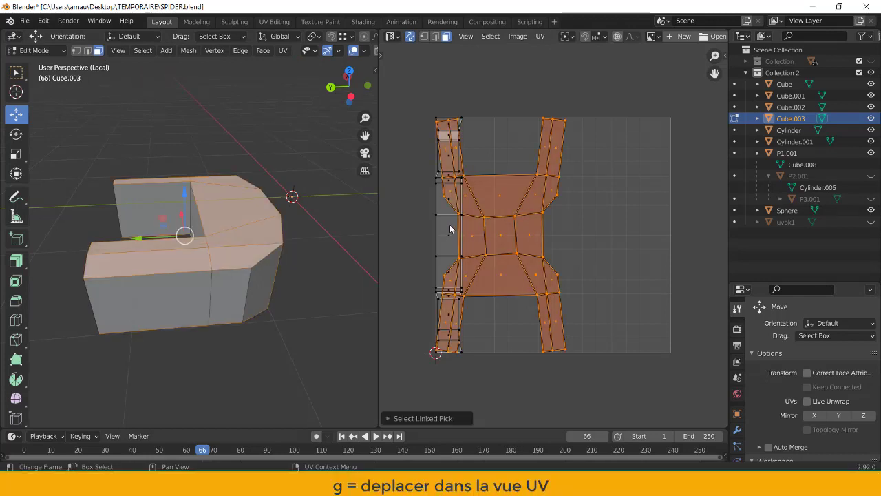
# Reselect a UV face's island to review it, deselect all UVs, and return to Object Mode
pyautogui.rightClick(450, 229)
pyautogui.press('Escape')
pyautogui.click(450, 229)
pyautogui.press('l')
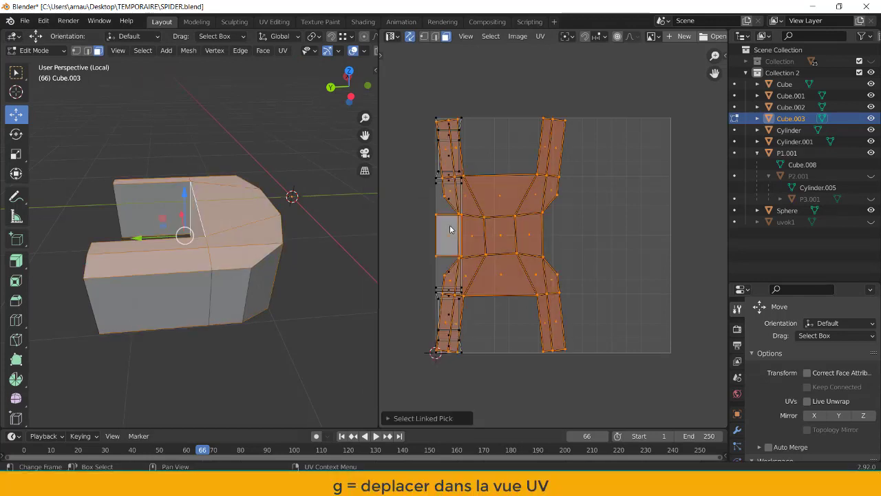
pyautogui.rightClick(441, 210)
pyautogui.click(629, 157)
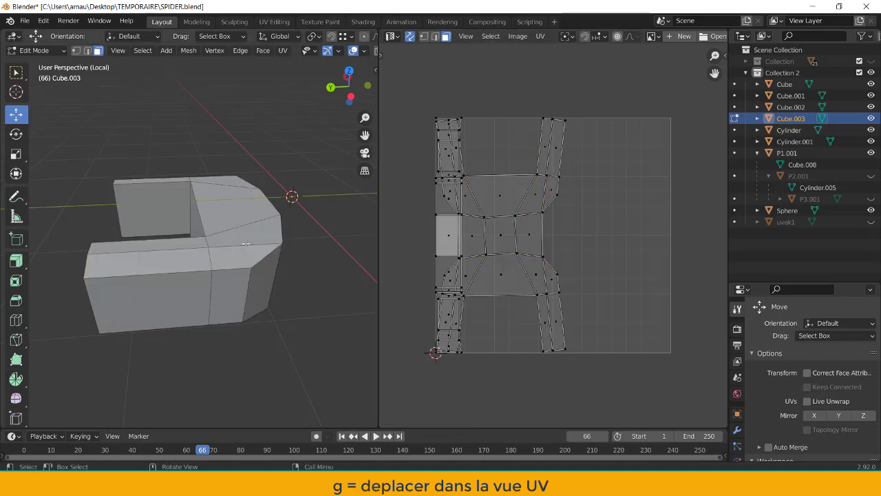
pyautogui.click(38, 50)
pyautogui.click(40, 65)
# Isolate the Cube piece in local view and apply all its transforms
pyautogui.press('KP_Divide')
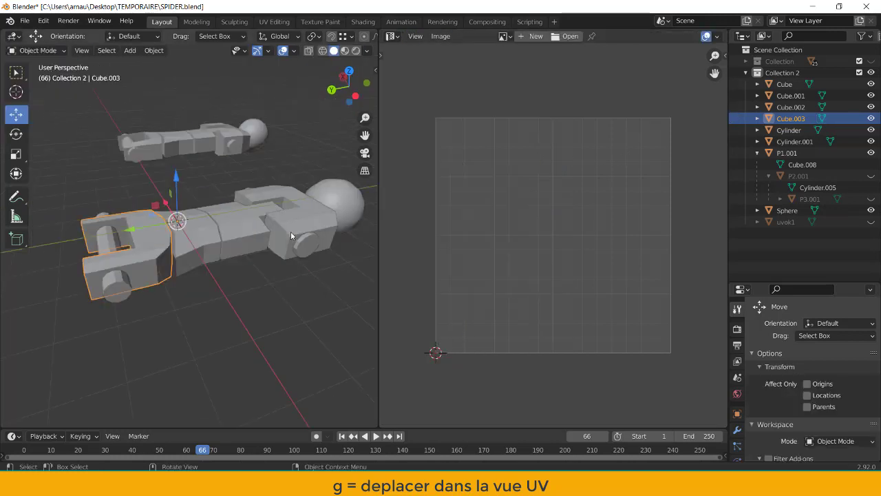
pyautogui.click(179, 254)
pyautogui.press('KP_Divide')
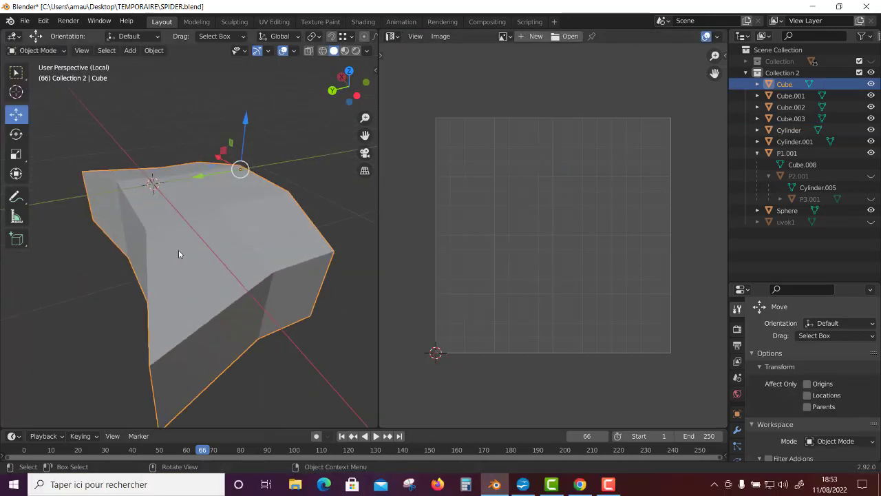
pyautogui.click(154, 53)
pyautogui.moveTo(165, 110)
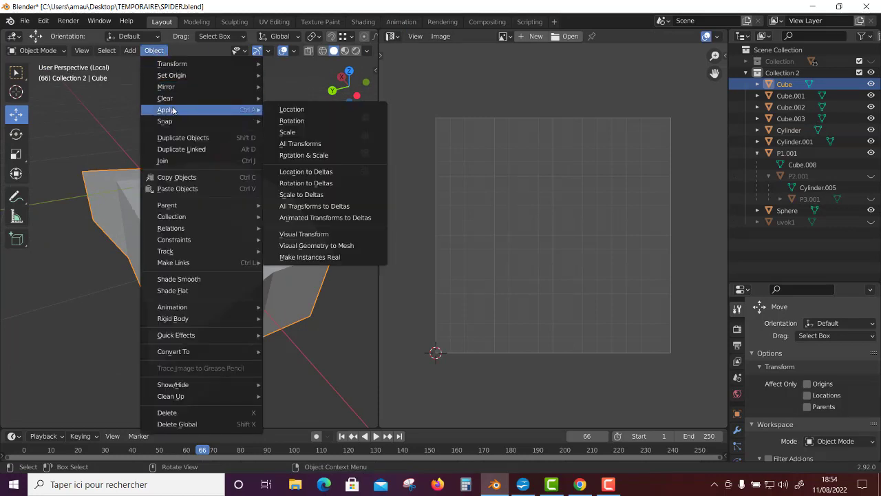
pyautogui.click(325, 144)
# In Edit Mode, select all of Cube's faces and project their UVs from view
pyautogui.click(62, 51)
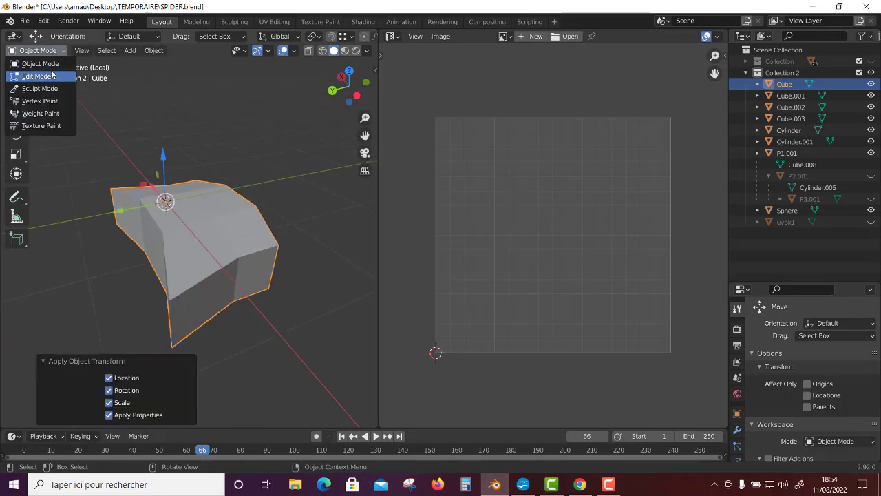
pyautogui.click(53, 72)
pyautogui.click(281, 52)
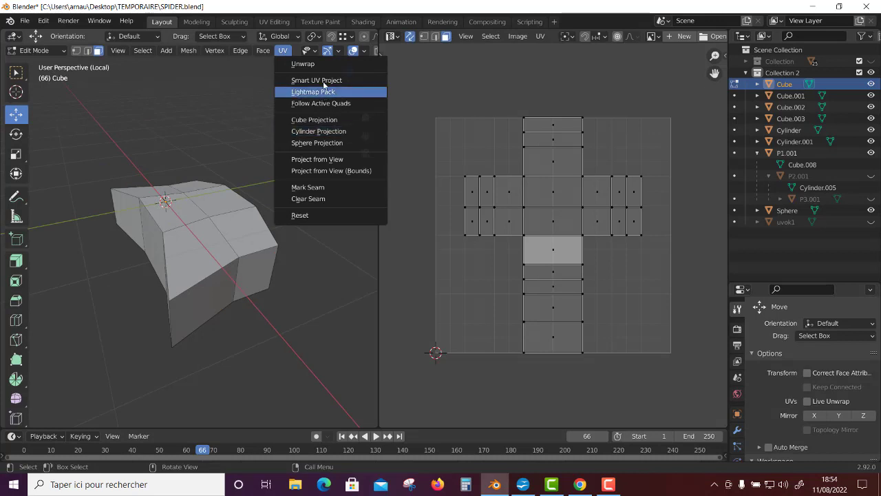
pyautogui.press('Escape')
pyautogui.click(199, 245)
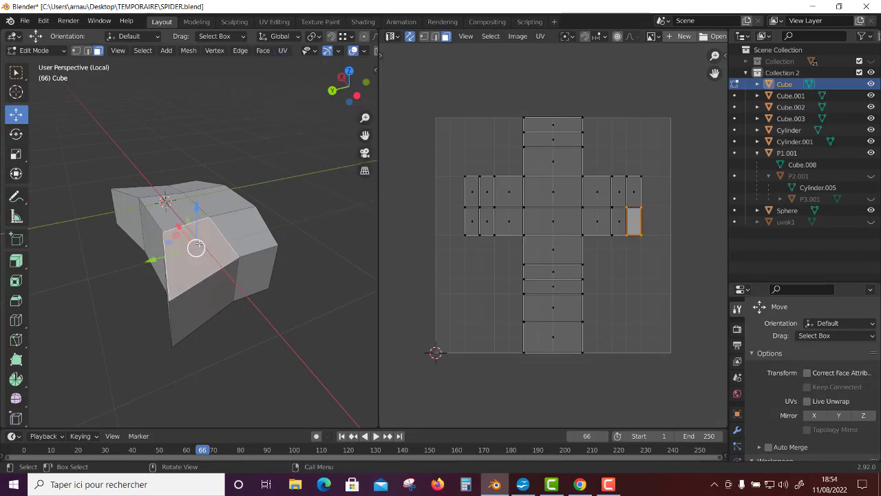
pyautogui.press('a')
pyautogui.click(281, 51)
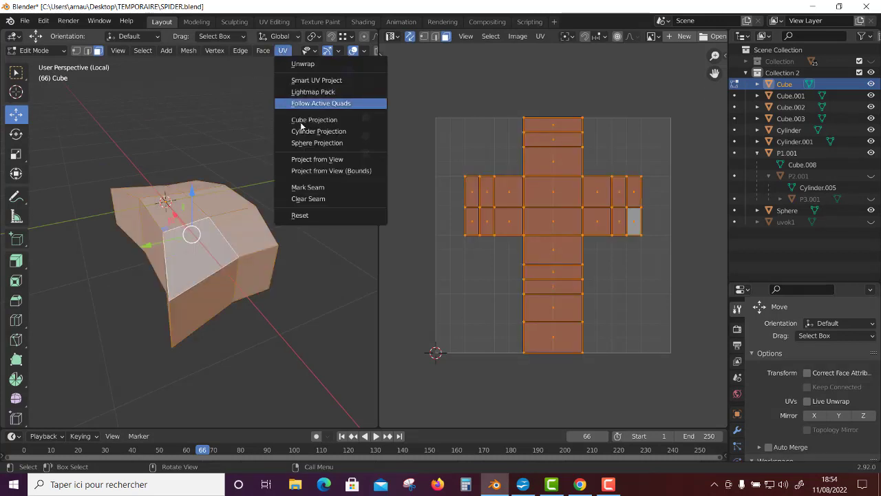
pyautogui.click(310, 158)
# Select Cube's top faces and the surrounding faces, orbiting to reach them
pyautogui.hotkey('alt', 'a')
pyautogui.click(245, 228)
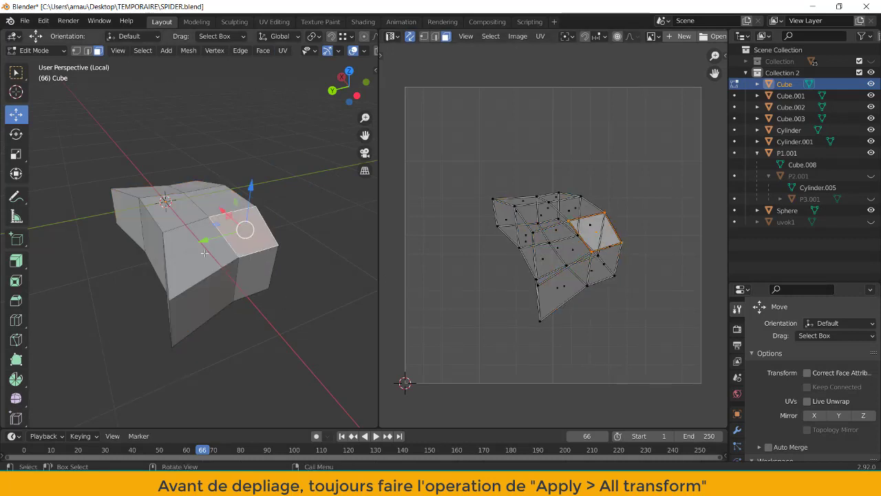
pyautogui.keyDown('shift'); pyautogui.click(206, 261); pyautogui.keyUp('shift')
pyautogui.keyDown('shift'); pyautogui.click(169, 210); pyautogui.keyUp('shift')
pyautogui.keyDown('shift'); pyautogui.click(234, 199); pyautogui.keyUp('shift')
pyautogui.keyDown('shift'); pyautogui.click(145, 196); pyautogui.keyUp('shift')
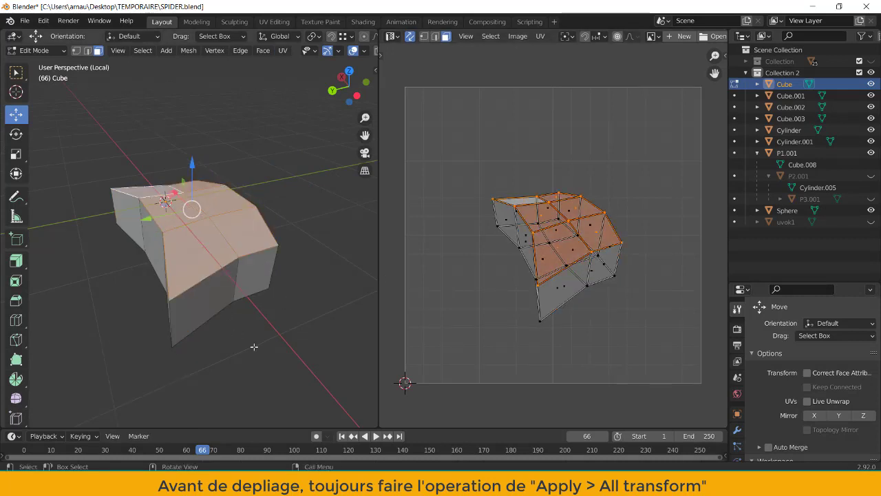
pyautogui.moveTo(145, 196)
pyautogui.mouseDown(button='middle')
pyautogui.moveTo(149, 273)
pyautogui.moveTo(179, 227)
pyautogui.mouseUp(button='middle')
pyautogui.keyDown('shift'); pyautogui.click(149, 274); pyautogui.keyUp('shift')
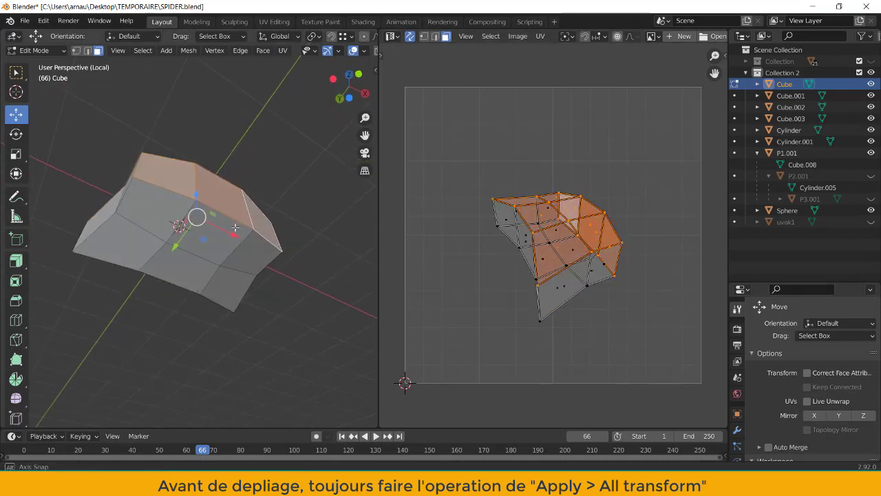
pyautogui.keyDown('shift'); pyautogui.click(138, 238); pyautogui.keyUp('shift')
pyautogui.keyDown('shift'); pyautogui.click(210, 231); pyautogui.keyUp('shift')
pyautogui.keyDown('shift'); pyautogui.click(238, 254); pyautogui.keyUp('shift')
pyautogui.keyDown('shift'); pyautogui.click(248, 242); pyautogui.keyUp('shift')
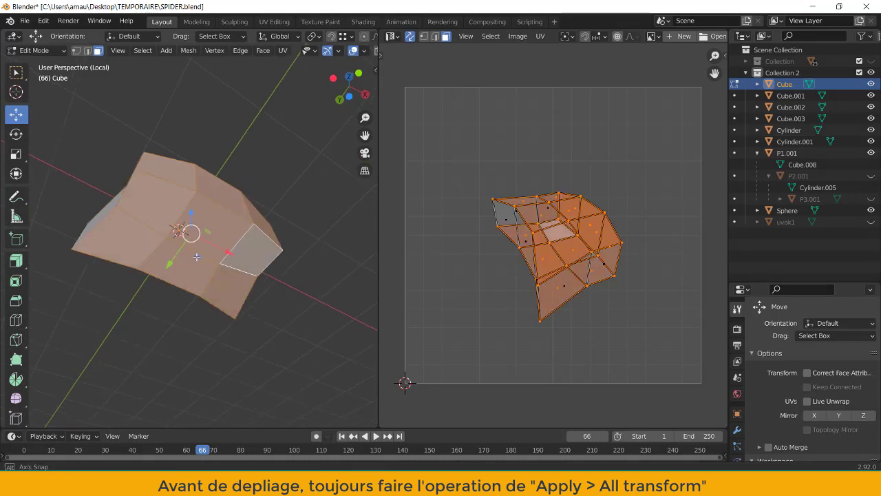
# Project the selected faces from a side view and unwrap them to fill the UV square
pyautogui.moveTo(248, 243)
pyautogui.mouseDown(button='middle')
pyautogui.moveTo(331, 315)
pyautogui.moveTo(355, 379)
pyautogui.moveTo(303, 396)
pyautogui.mouseUp(button='middle')
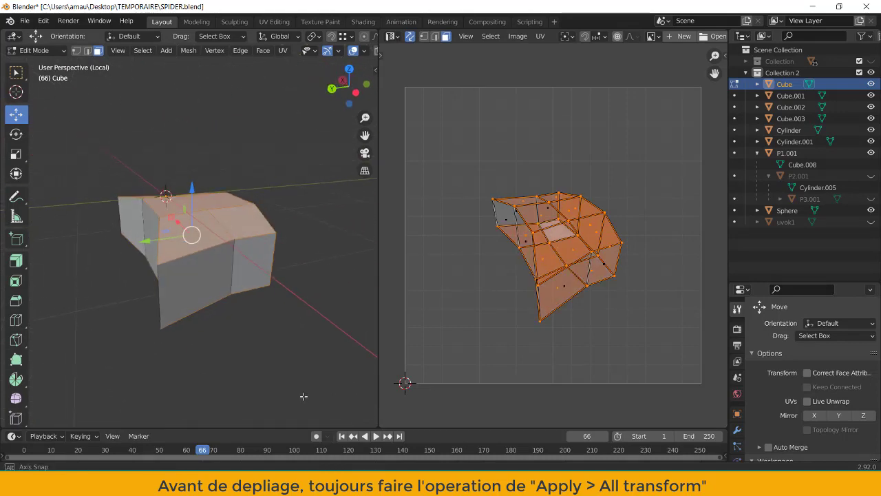
pyautogui.click(283, 51)
pyautogui.click(312, 160)
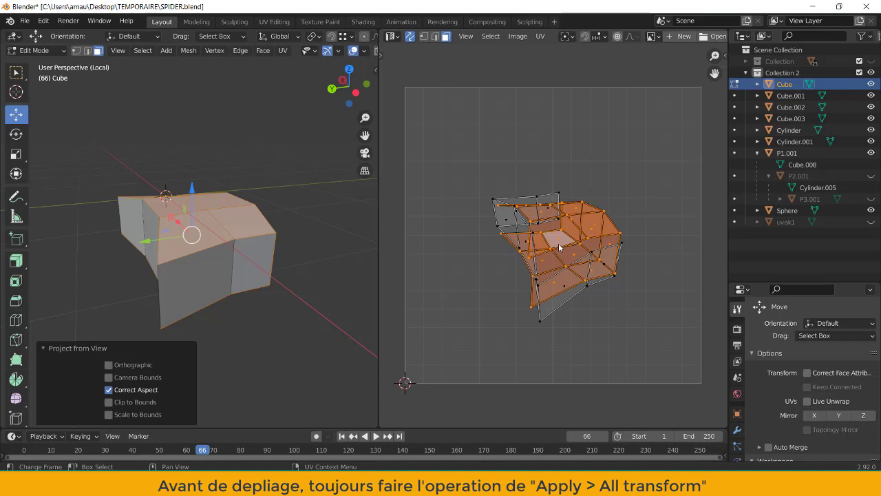
pyautogui.press('u')
pyautogui.click(567, 141)
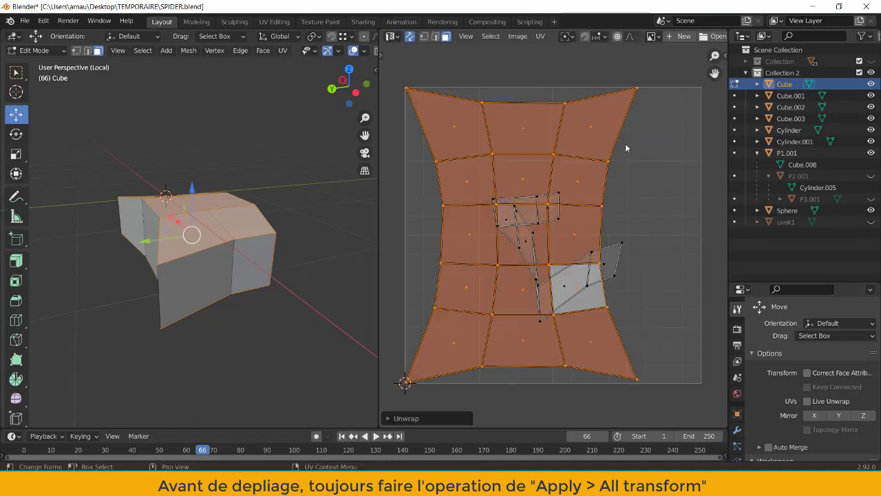
# Unwrap Cube's side face loop into a strip at left, then return to the full spider in Object Mode
pyautogui.click(613, 273)
pyautogui.keyDown('alt'); pyautogui.click(605, 265); pyautogui.keyUp('alt')
pyautogui.rightClick(601, 260)
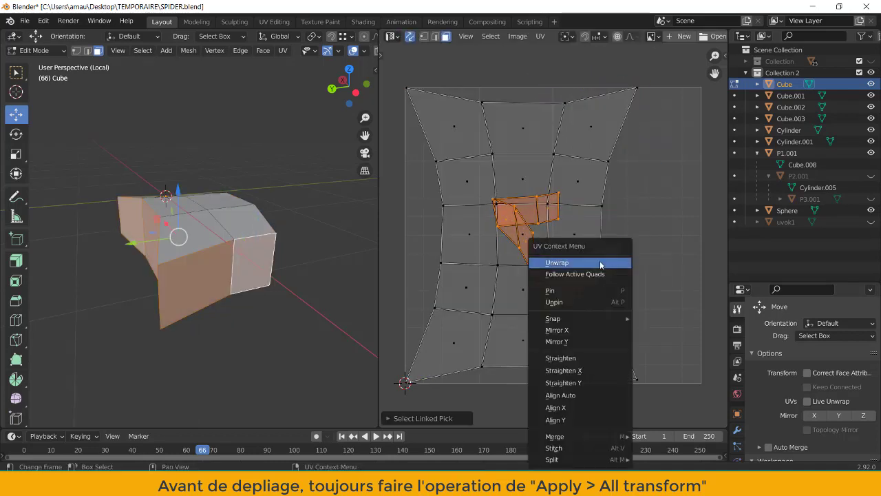
pyautogui.click(600, 265)
pyautogui.click(643, 265)
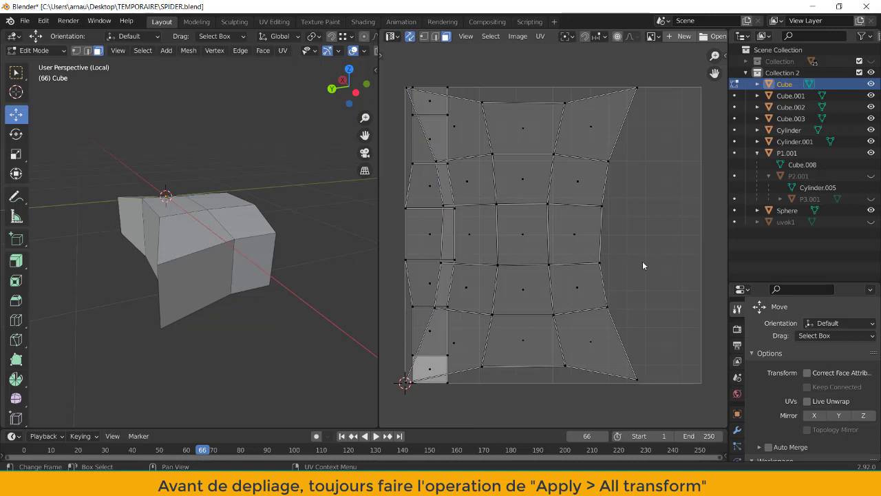
pyautogui.moveTo(207, 289); pyautogui.dragTo(165, 289, button='middle')
pyautogui.click(46, 51)
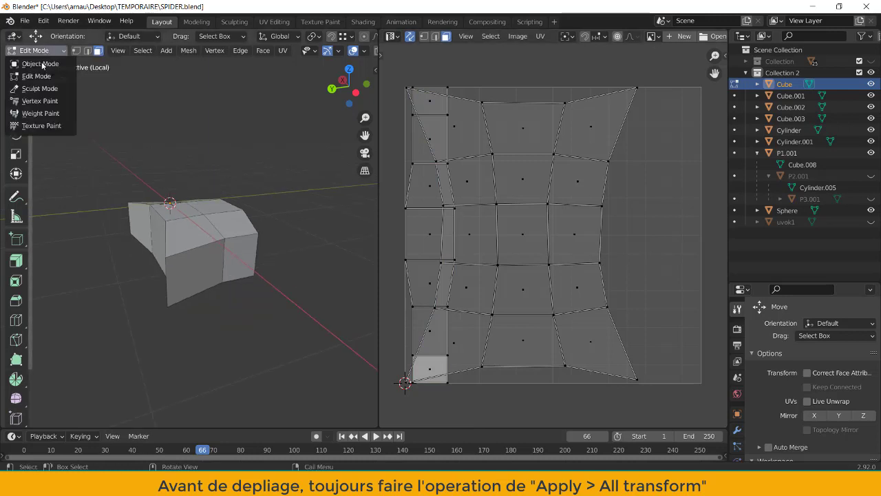
pyautogui.click(41, 61)
pyautogui.press('KP_Divide')
# Isolate Cube.001, enter Edit Mode and project all its UVs from view
pyautogui.click(215, 224)
pyautogui.press('KP_Divide')
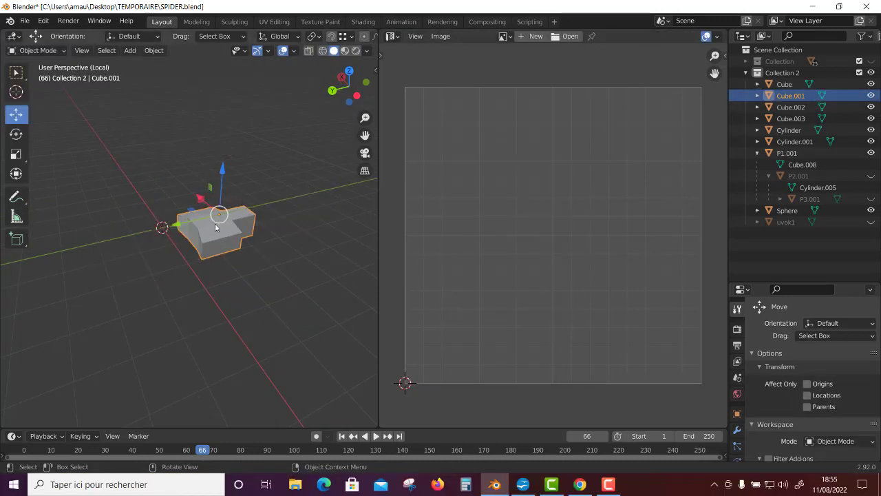
pyautogui.click(38, 50)
pyautogui.click(34, 72)
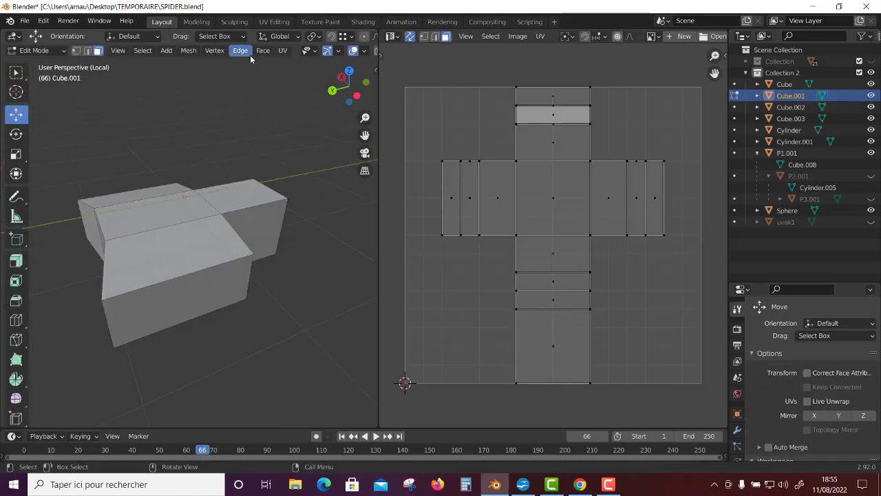
pyautogui.press('a')
pyautogui.click(282, 51)
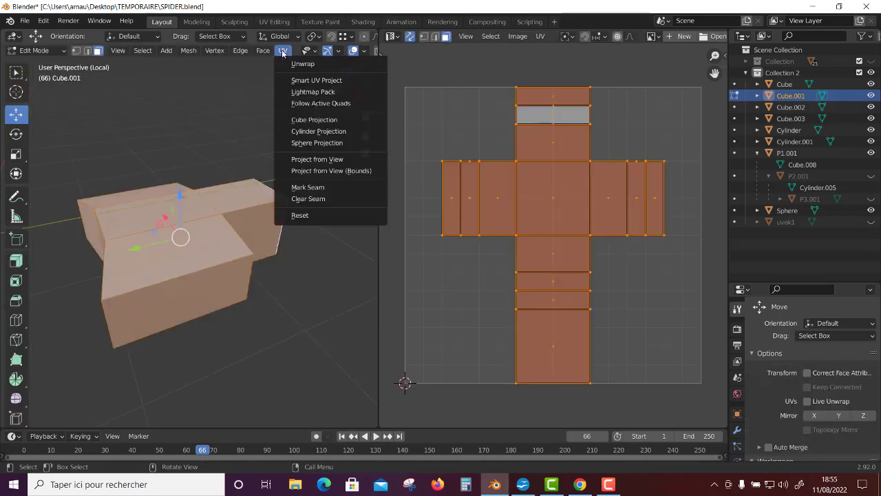
pyautogui.click(312, 159)
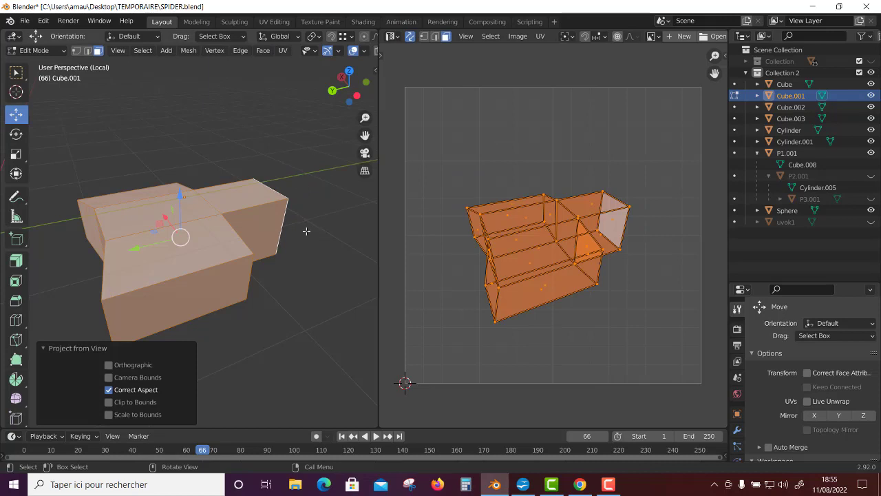
# Select Cube.001's top face and the surrounding faces down to the lower face
pyautogui.click(208, 242)
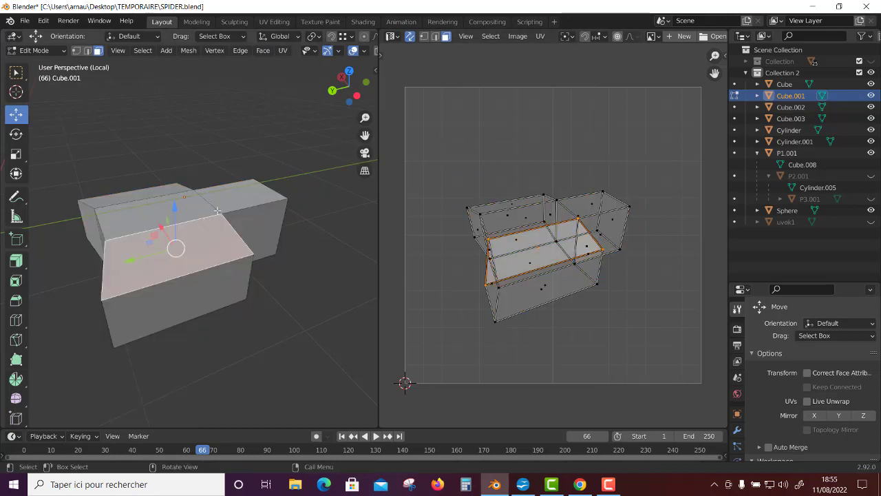
pyautogui.moveTo(304, 304); pyautogui.dragTo(207, 308, button='middle')
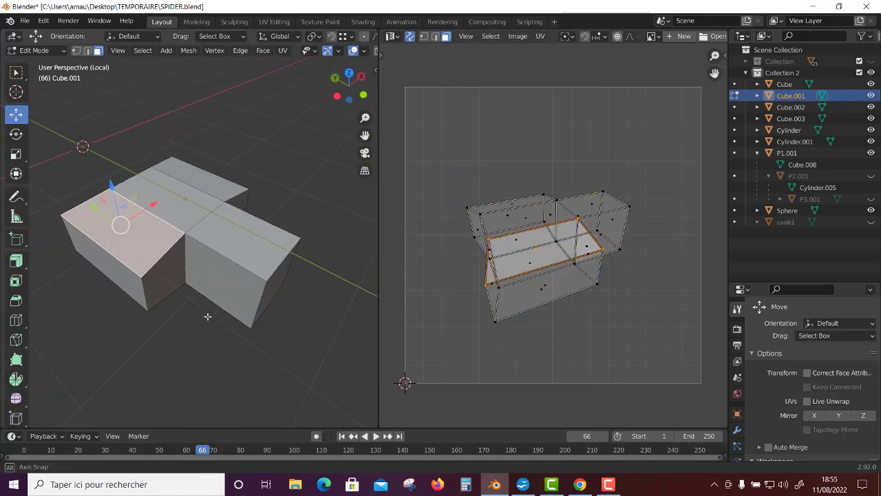
pyautogui.keyDown('shift'); pyautogui.click(138, 182); pyautogui.keyUp('shift')
pyautogui.keyDown('shift'); pyautogui.click(200, 170); pyautogui.keyUp('shift')
pyautogui.moveTo(199, 171)
pyautogui.mouseDown(button='middle')
pyautogui.moveTo(288, 286)
pyautogui.moveTo(276, 295)
pyautogui.moveTo(259, 242)
pyautogui.mouseUp(button='middle')
pyautogui.keyDown('shift'); pyautogui.click(275, 294); pyautogui.keyUp('shift')
pyautogui.keyDown('shift'); pyautogui.click(259, 242); pyautogui.keyUp('shift')
pyautogui.keyDown('shift'); pyautogui.click(131, 249); pyautogui.keyUp('shift')
pyautogui.keyDown('shift'); pyautogui.click(204, 284); pyautogui.keyUp('shift')
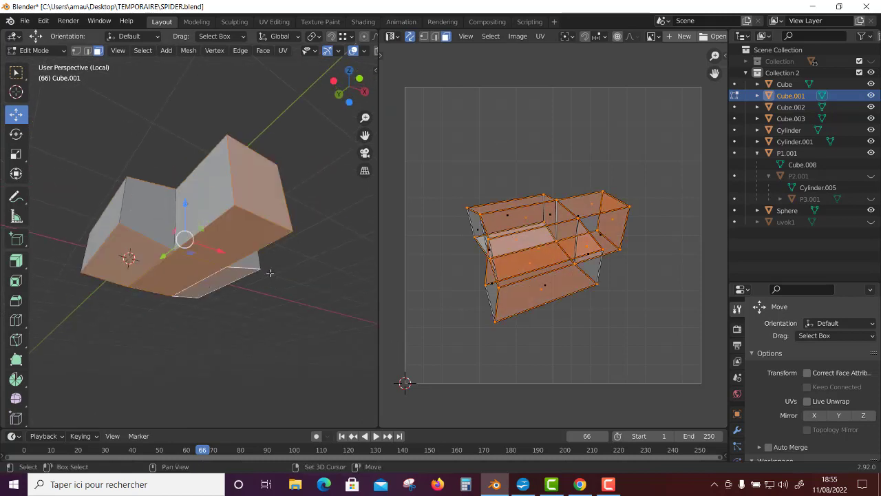
pyautogui.moveTo(205, 284)
pyautogui.mouseDown(button='middle')
pyautogui.moveTo(187, 337)
pyautogui.moveTo(342, 319)
pyautogui.moveTo(358, 303)
pyautogui.mouseUp(button='middle')
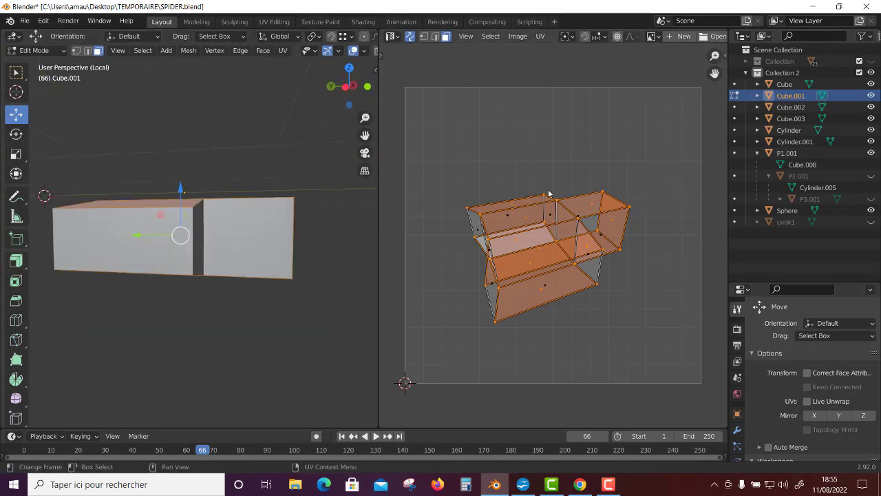
# Project the selected faces from view and unwrap them into a cross layout
pyautogui.click(282, 51)
pyautogui.click(308, 161)
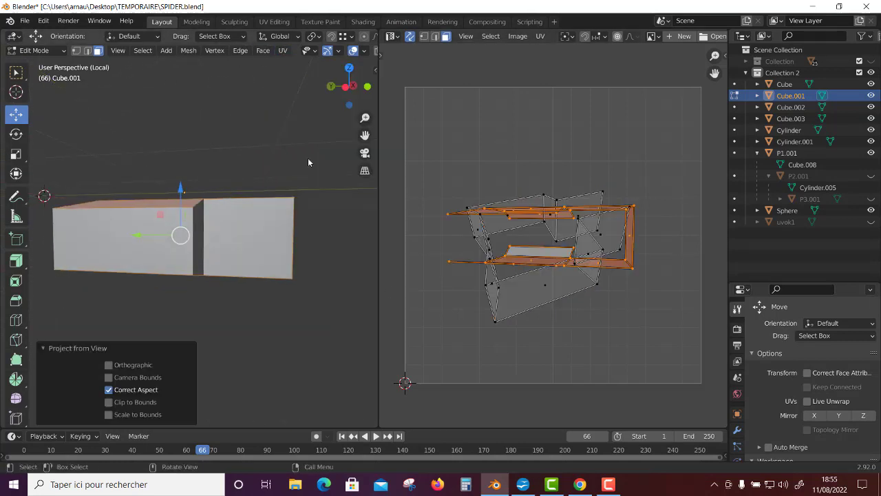
pyautogui.press('u')
pyautogui.click(601, 263)
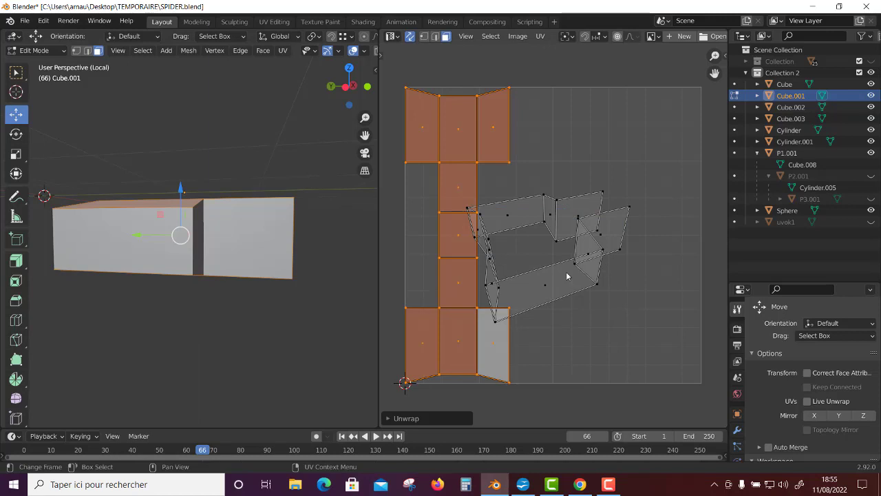
# Unwrap the floating island into a vertical strip at left and clear the selection
pyautogui.press('a')
pyautogui.click(582, 276)
pyautogui.rightClick(571, 264)
pyautogui.click(571, 264)
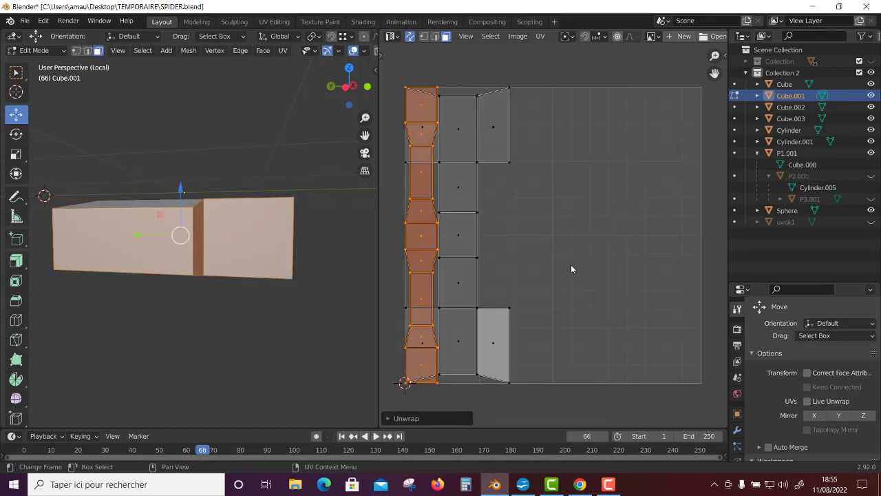
pyautogui.click(498, 239)
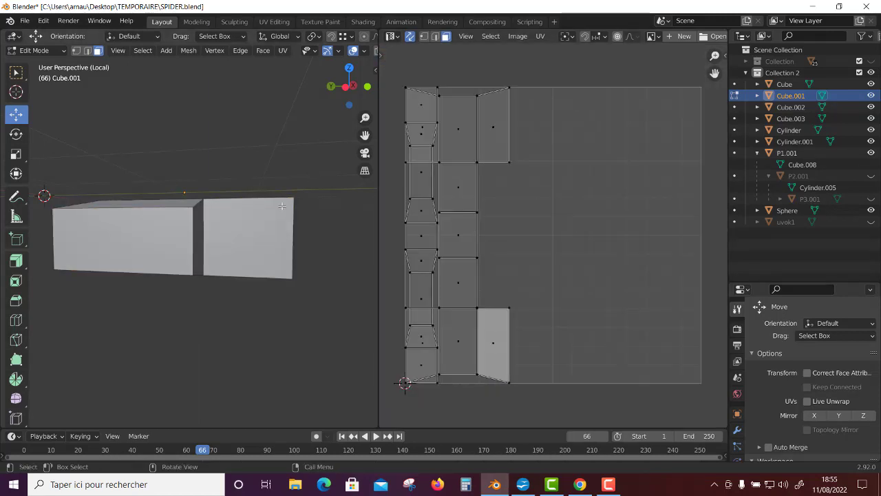
pyautogui.moveTo(282, 205); pyautogui.dragTo(288, 309, button='middle')
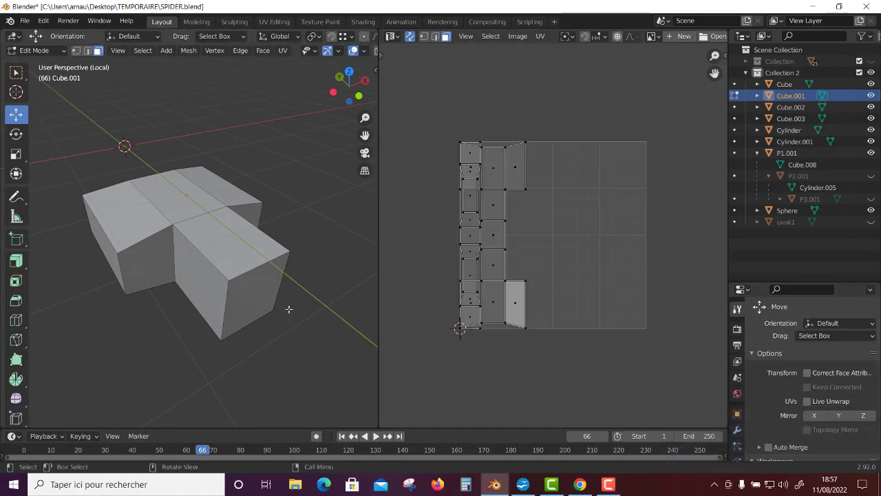
pyautogui.click(38, 50)
# Return to Object Mode and isolate the Cube.002 limb piece in local view
pyautogui.click(42, 63)
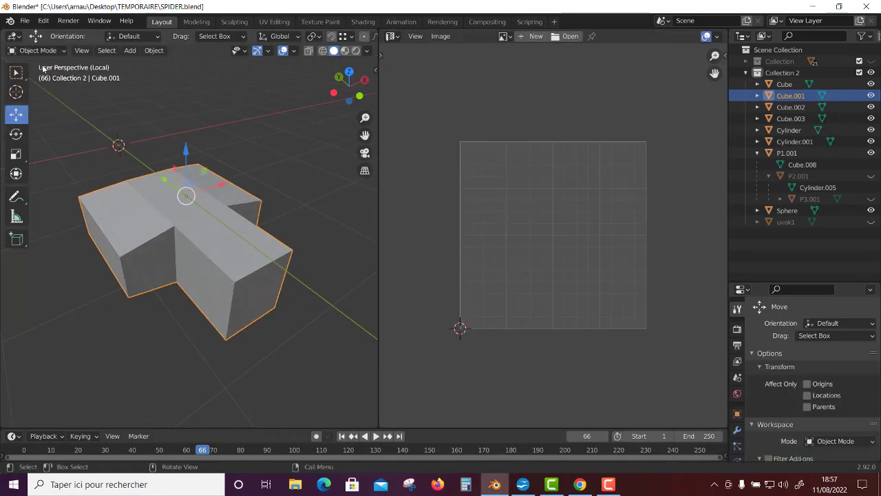
pyautogui.press('KP_Divide')
pyautogui.click(263, 219)
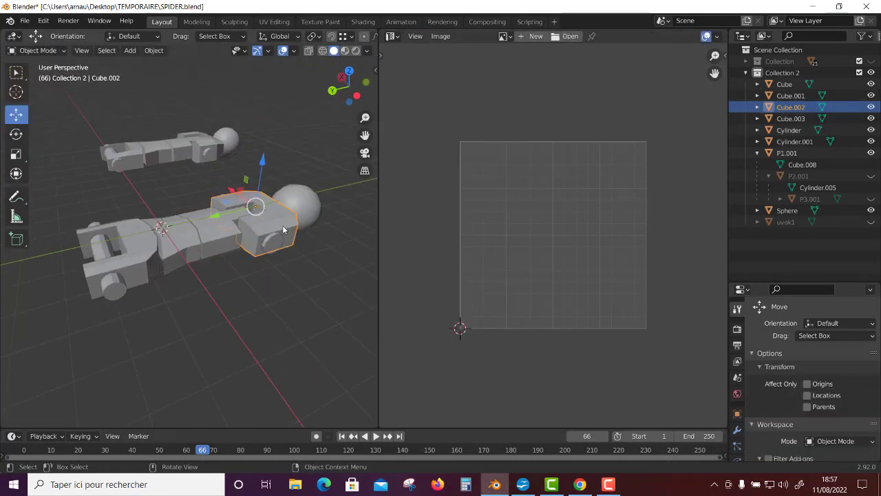
pyautogui.press('KP_Divide')
pyautogui.scroll(-2, 206, 142)
# In Edit Mode, select all of Cube.002 and project its UVs from view
pyautogui.click(62, 50)
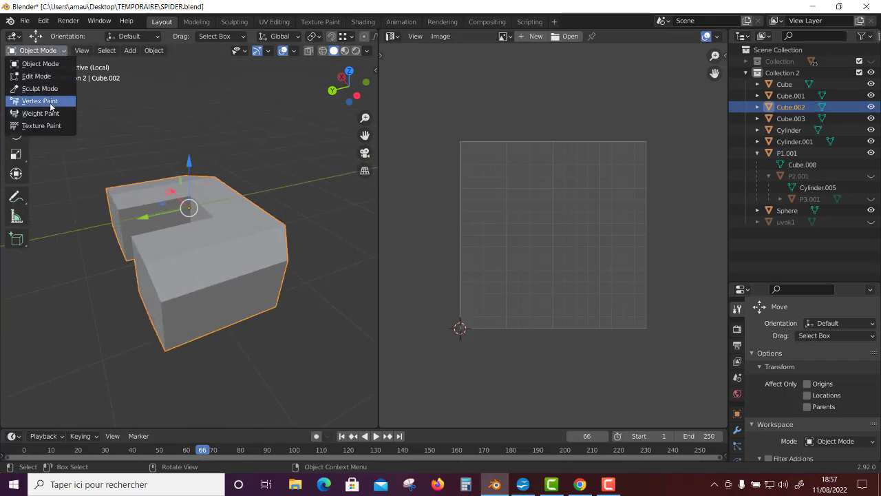
pyautogui.click(42, 76)
pyautogui.click(282, 50)
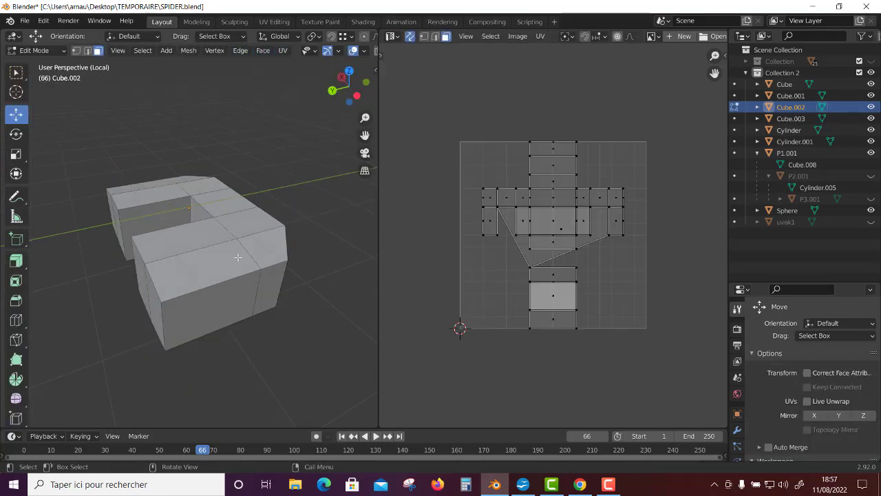
pyautogui.press('a')
pyautogui.click(282, 50)
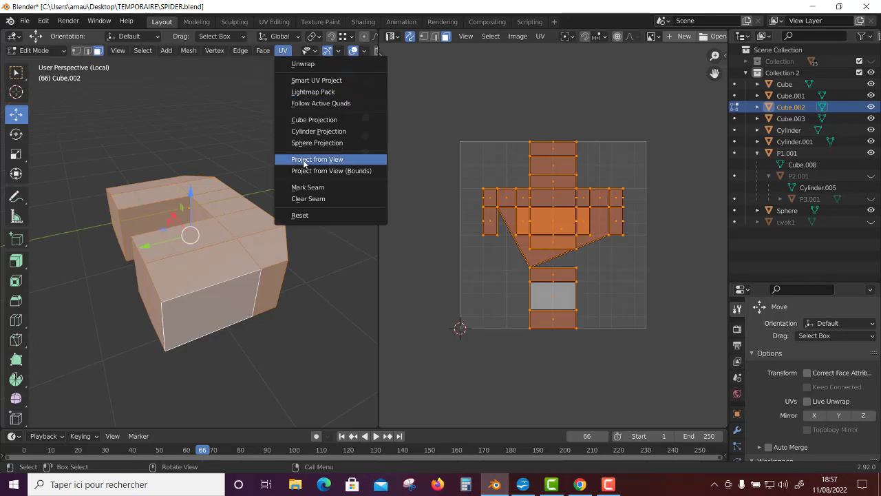
pyautogui.click(303, 160)
# Select Cube.002's top, top-front and side faces
pyautogui.scroll(1, 623, 269)
pyautogui.scroll(1, 623, 268)
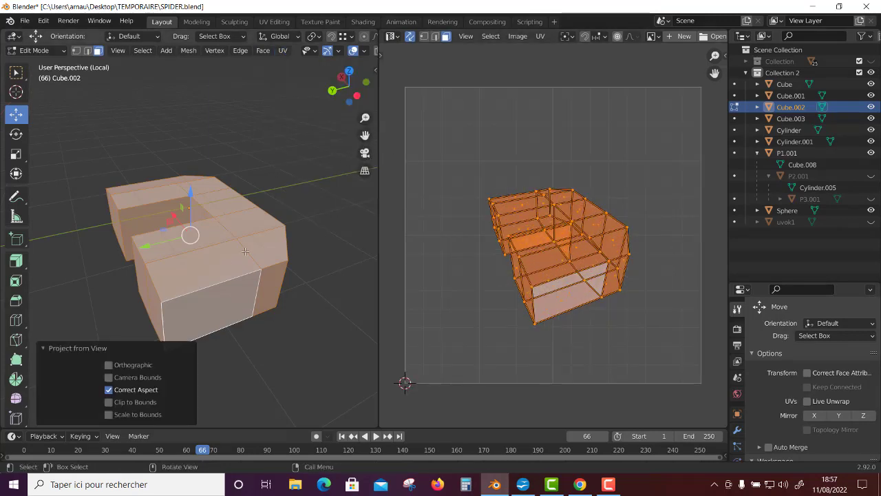
pyautogui.click(202, 265)
pyautogui.keyDown('shift'); pyautogui.click(248, 269); pyautogui.keyUp('shift')
pyautogui.keyDown('shift'); pyautogui.click(260, 222); pyautogui.keyUp('shift')
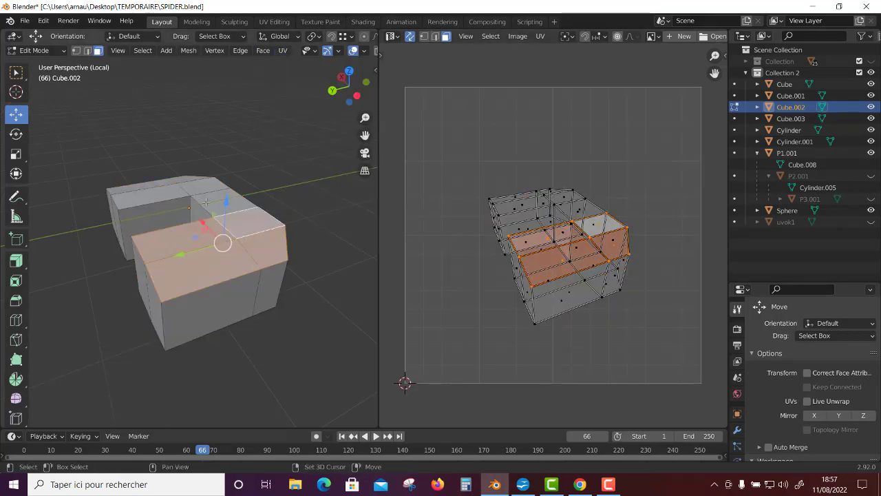
pyautogui.keyDown('shift'); pyautogui.click(237, 199); pyautogui.keyUp('shift')
pyautogui.keyDown('shift'); pyautogui.click(206, 185); pyautogui.keyUp('shift')
pyautogui.keyDown('shift'); pyautogui.click(165, 189); pyautogui.keyUp('shift')
pyautogui.keyDown('shift'); pyautogui.click(141, 193); pyautogui.keyUp('shift')
pyautogui.moveTo(141, 193); pyautogui.dragTo(188, 163, button='middle')
pyautogui.keyDown('shift'); pyautogui.click(188, 162); pyautogui.keyUp('shift')
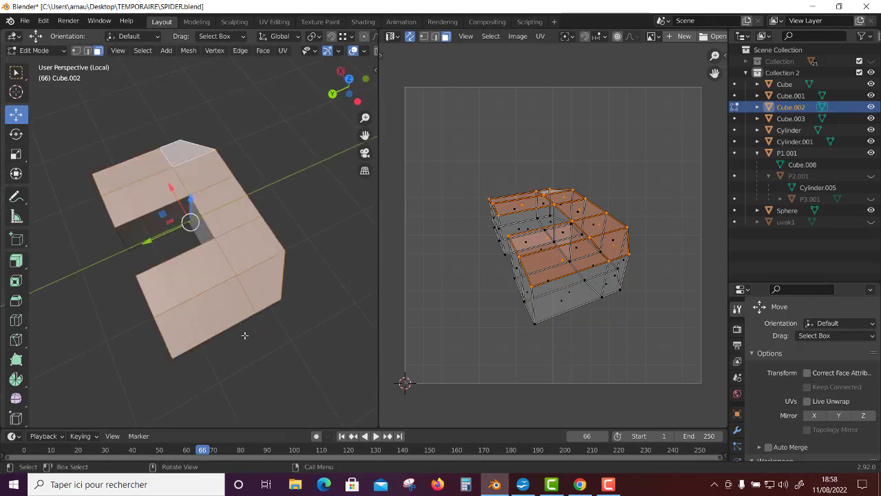
# Add the front, right-side and bottom faces to the selection, orbiting around the part
pyautogui.moveTo(244, 335); pyautogui.dragTo(193, 151, button='middle')
pyautogui.keyDown('shift'); pyautogui.click(189, 148); pyautogui.keyUp('shift')
pyautogui.keyDown('shift'); pyautogui.click(199, 206); pyautogui.keyUp('shift')
pyautogui.keyDown('shift'); pyautogui.click(265, 215); pyautogui.keyUp('shift')
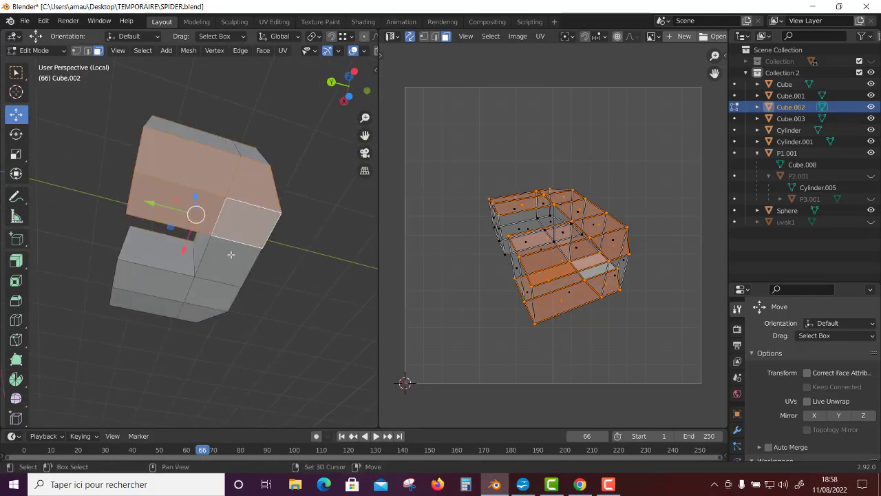
pyautogui.keyDown('shift'); pyautogui.click(241, 245); pyautogui.keyUp('shift')
pyautogui.keyDown('shift'); pyautogui.click(221, 275); pyautogui.keyUp('shift')
pyautogui.keyDown('shift'); pyautogui.click(207, 303); pyautogui.keyUp('shift')
pyautogui.keyDown('shift'); pyautogui.click(169, 309); pyautogui.keyUp('shift')
pyautogui.keyDown('shift'); pyautogui.click(153, 281); pyautogui.keyUp('shift')
pyautogui.moveTo(266, 294); pyautogui.dragTo(188, 419, button='middle')
pyautogui.keyDown('shift'); pyautogui.click(156, 284); pyautogui.keyUp('shift')
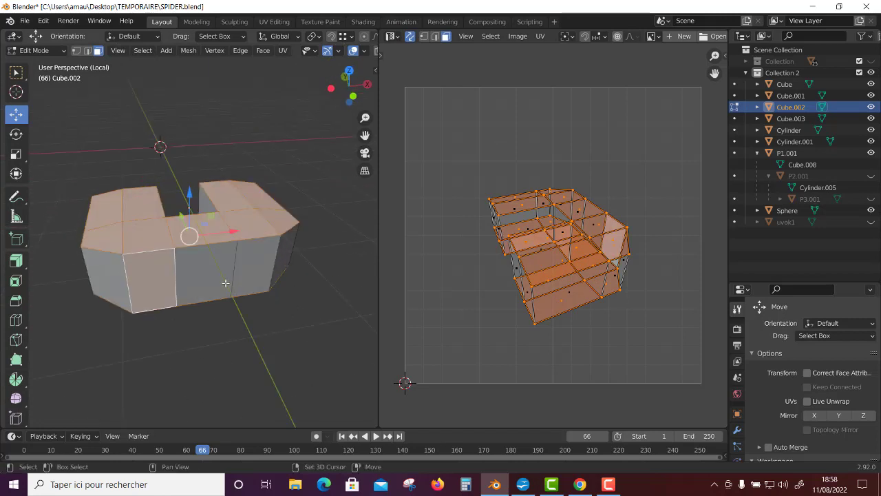
pyautogui.keyDown('shift'); pyautogui.click(227, 285); pyautogui.keyUp('shift')
pyautogui.keyDown('shift'); pyautogui.click(246, 276); pyautogui.keyUp('shift')
pyautogui.moveTo(246, 276)
pyautogui.mouseDown(button='middle')
pyautogui.moveTo(197, 298)
pyautogui.moveTo(203, 252)
pyautogui.moveTo(197, 300)
pyautogui.moveTo(207, 241)
pyautogui.mouseUp(button='middle')
# Project the selected faces from view and unwrap them into a flat grid
pyautogui.click(282, 51)
pyautogui.click(295, 166)
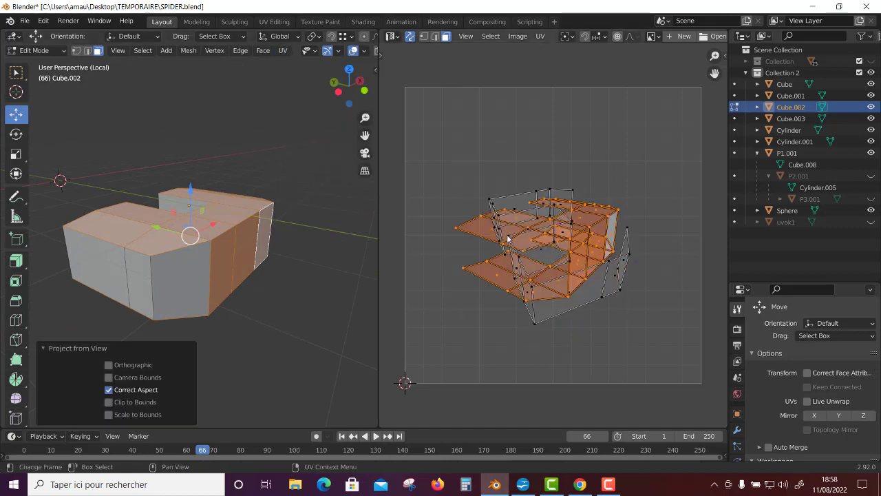
pyautogui.rightClick(418, 50)
pyautogui.click(418, 50)
# Unwrap the stray island into a left-edge strip, then show the whole spider in Object Mode
pyautogui.click(552, 205)
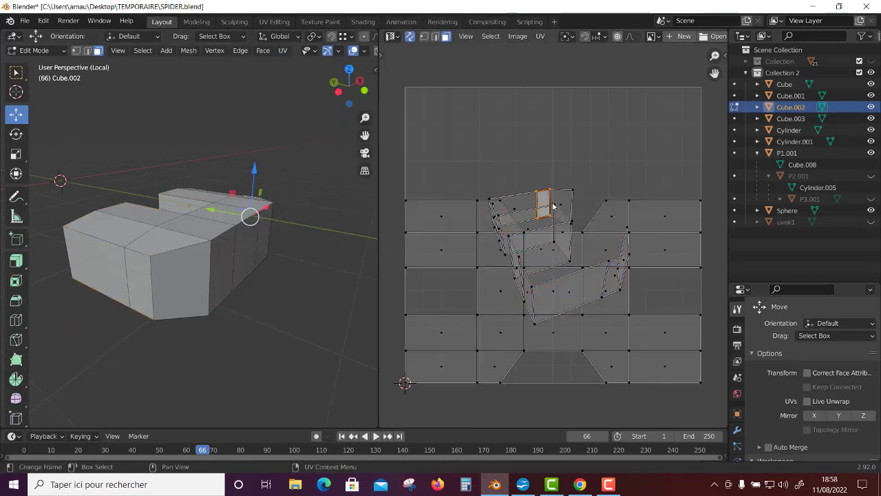
pyautogui.press('l')
pyautogui.press('u')
pyautogui.click(552, 202)
pyautogui.scroll(-1, 550, 193)
pyautogui.click(550, 174)
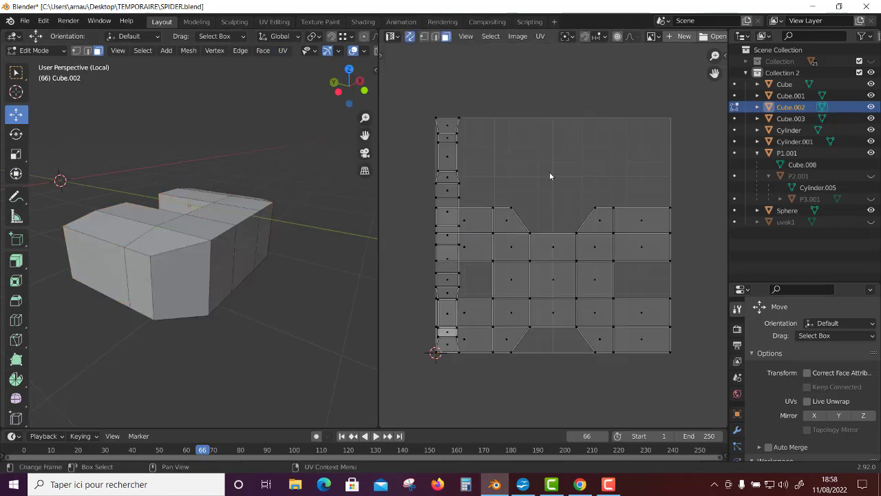
pyautogui.click(31, 52)
pyautogui.click(31, 64)
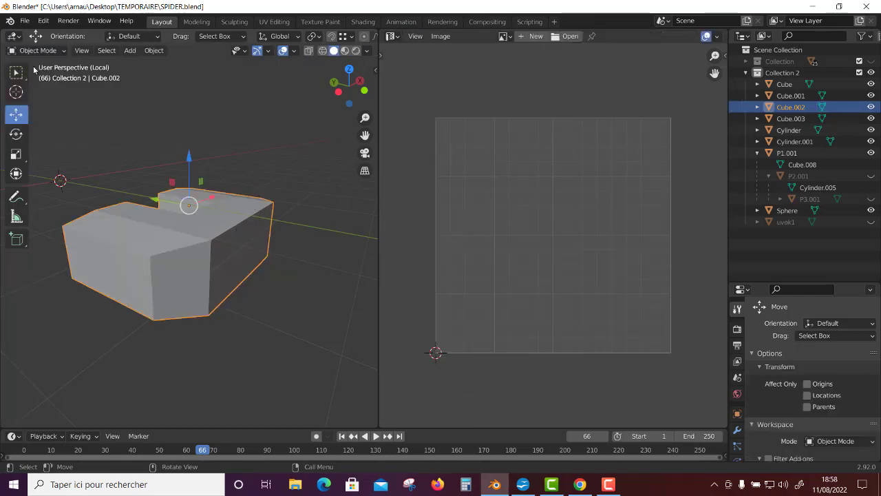
pyautogui.press('KP_Divide')
# Apply all transforms to Cylinder and Sphere, and rotation and scale to Cylinder.001
pyautogui.click(122, 293)
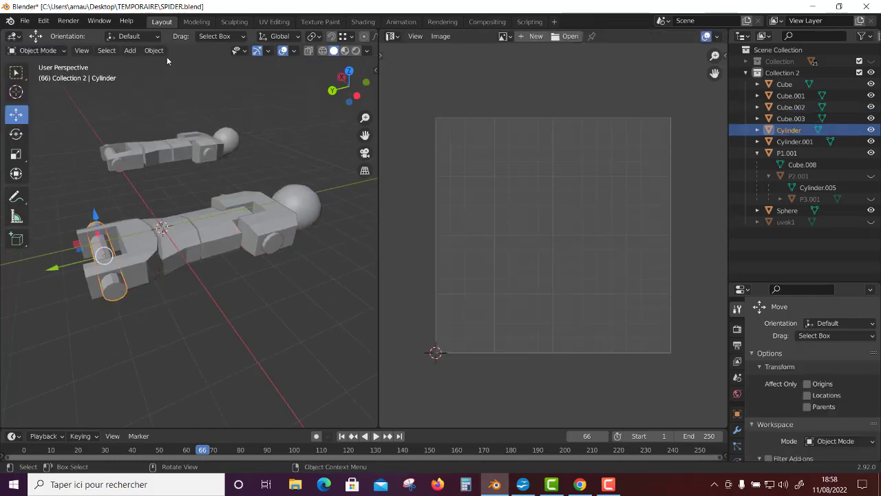
pyautogui.click(158, 52)
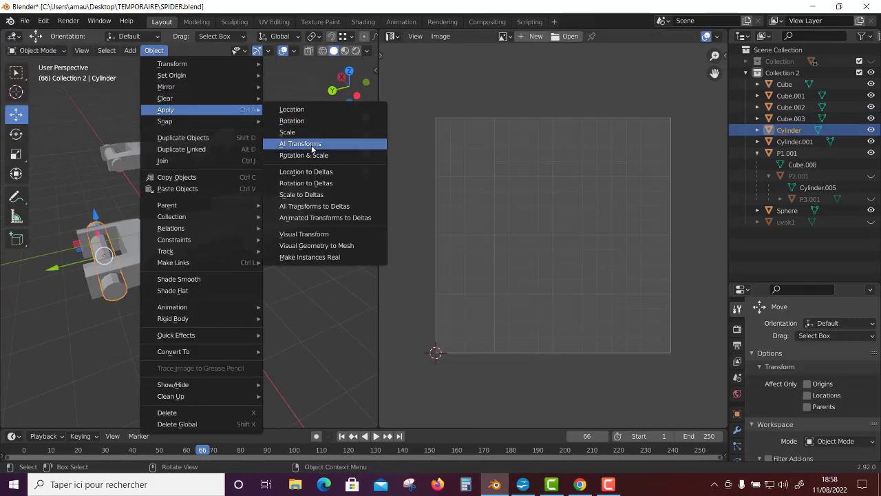
pyautogui.click(314, 143)
pyautogui.click(154, 50)
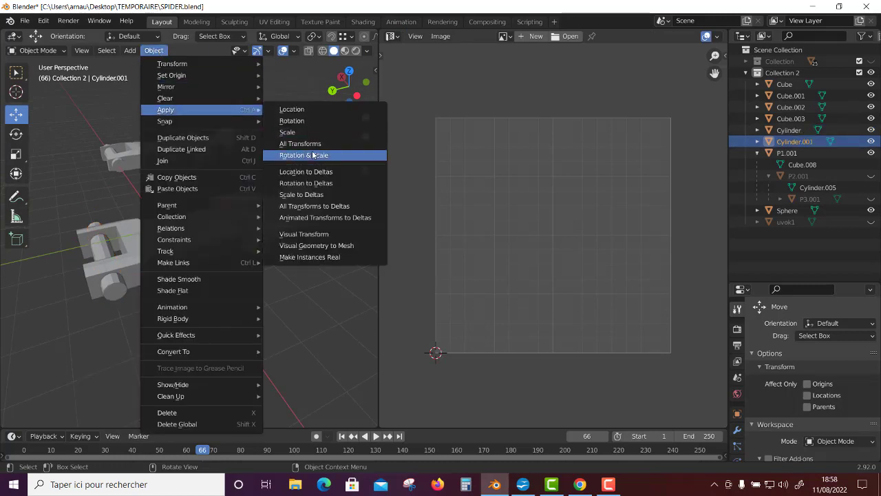
pyautogui.click(317, 155)
pyautogui.click(294, 191)
pyautogui.click(153, 50)
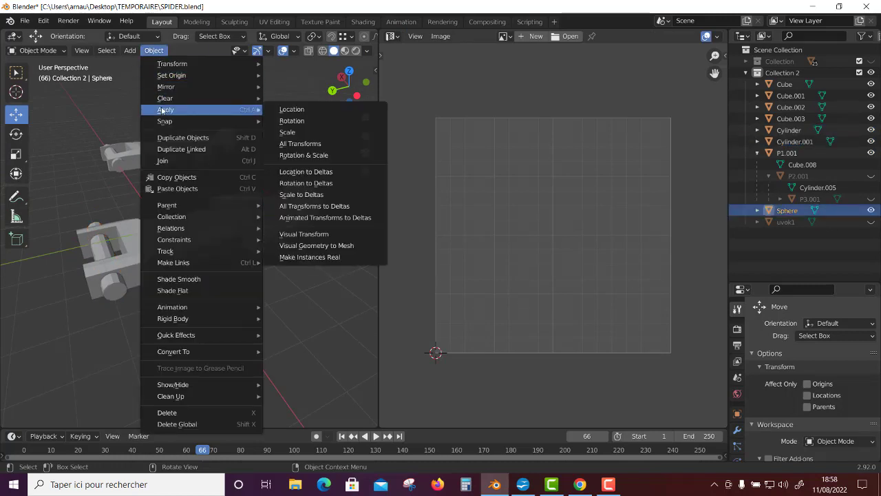
pyautogui.click(296, 144)
# Unwrap the Cylinder in Edit Mode and average its UV island scale
pyautogui.click(111, 293)
pyautogui.press('Tab')
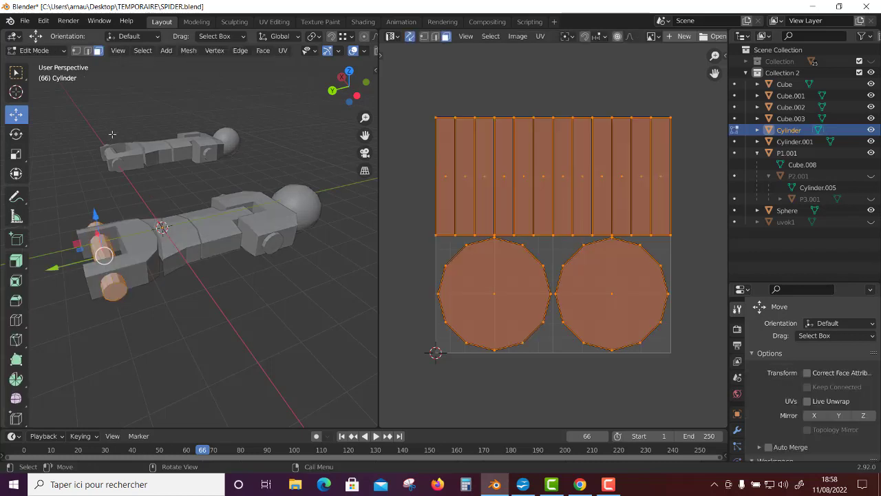
pyautogui.rightClick(582, 167)
pyautogui.click(582, 168)
pyautogui.moveTo(161, 229); pyautogui.dragTo(207, 228, button='middle')
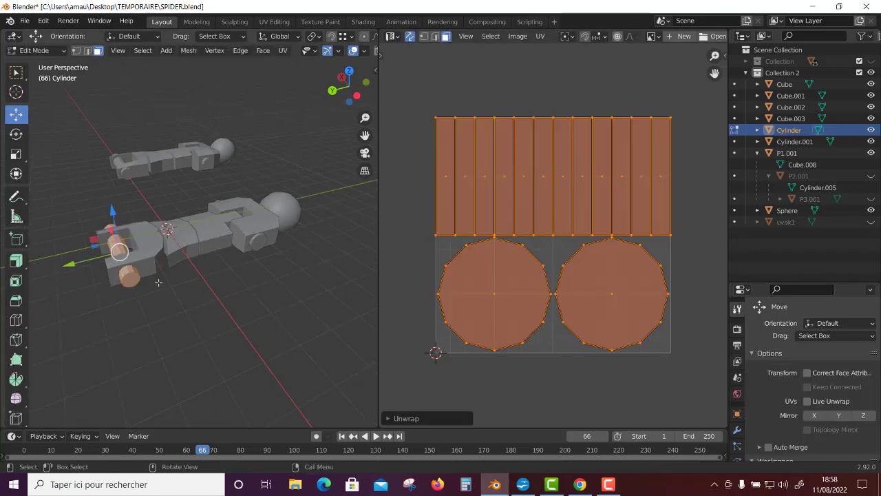
pyautogui.rightClick(507, 145)
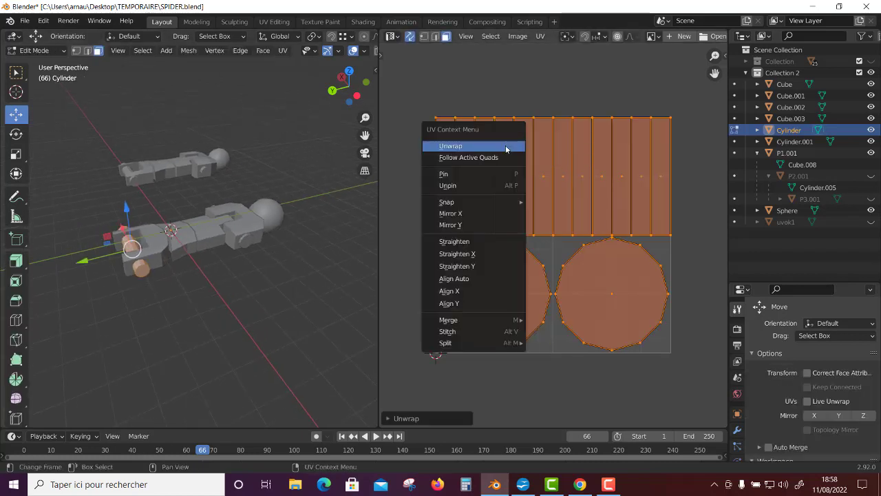
pyautogui.click(540, 36)
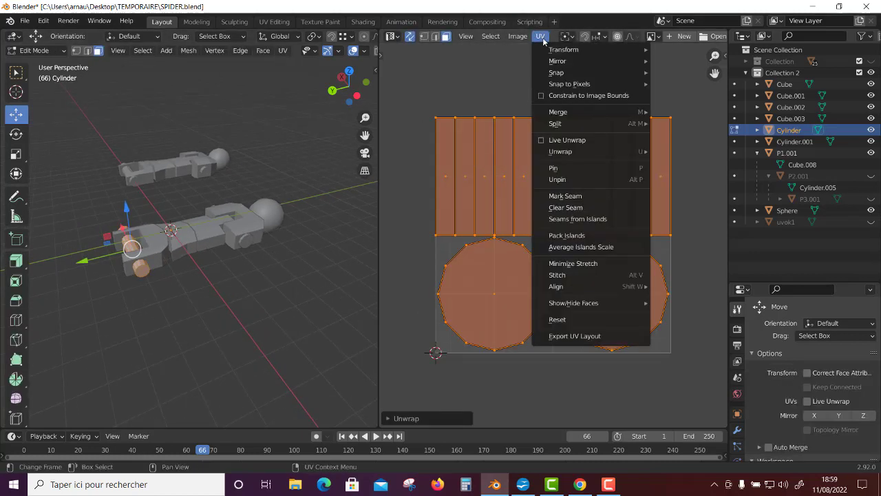
pyautogui.click(561, 246)
pyautogui.press('Tab')
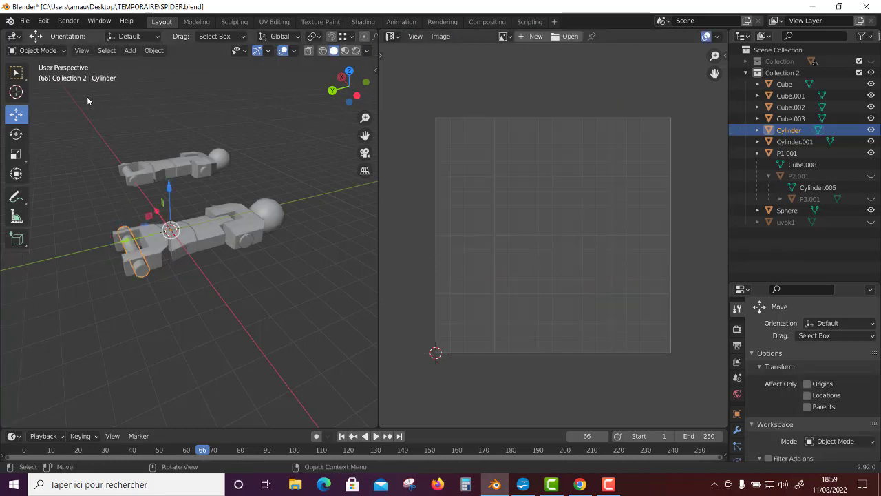
# Unwrap Cylinder.001 with Follow Active Quads, average its island scale, and return to Object Mode
pyautogui.click(248, 247)
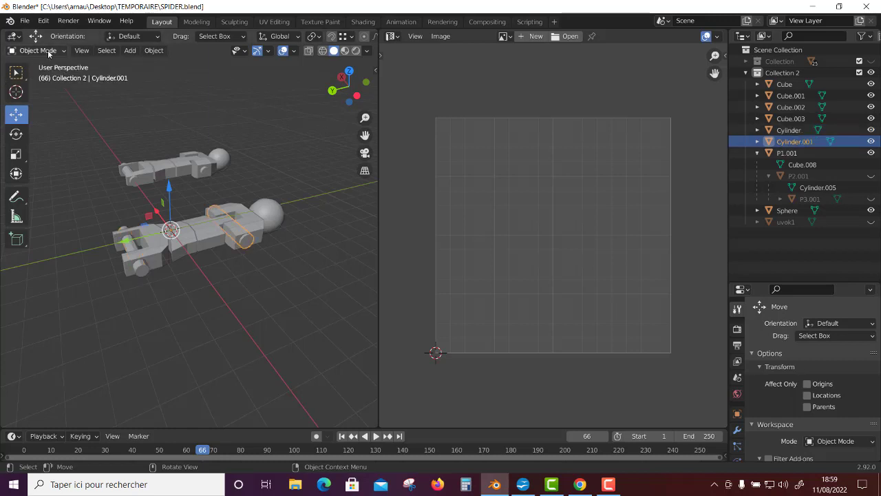
pyautogui.click(49, 53)
pyautogui.click(37, 77)
pyautogui.rightClick(538, 190)
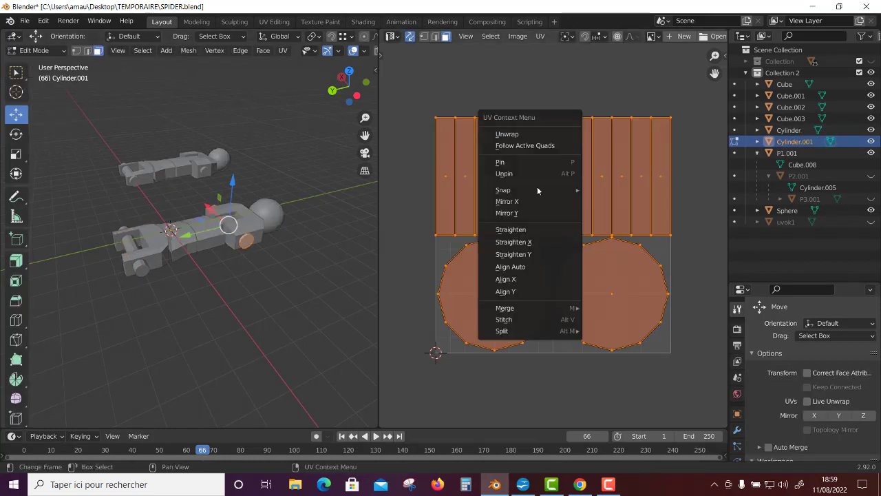
pyautogui.click(515, 146)
pyautogui.rightClick(620, 138)
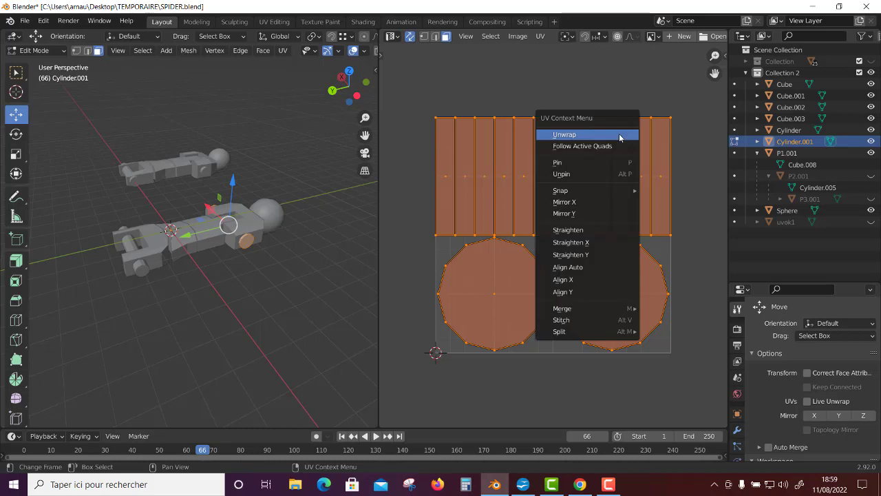
pyautogui.click(541, 36)
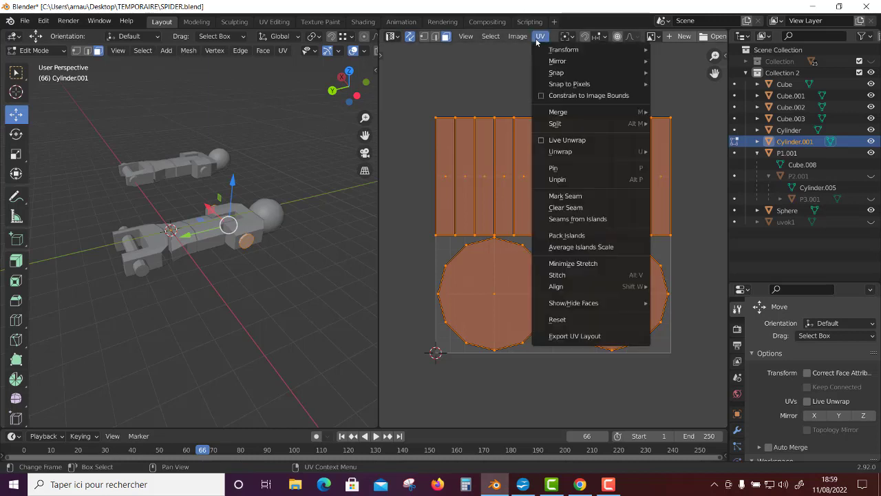
pyautogui.click(558, 251)
pyautogui.scroll(-2, 550, 321)
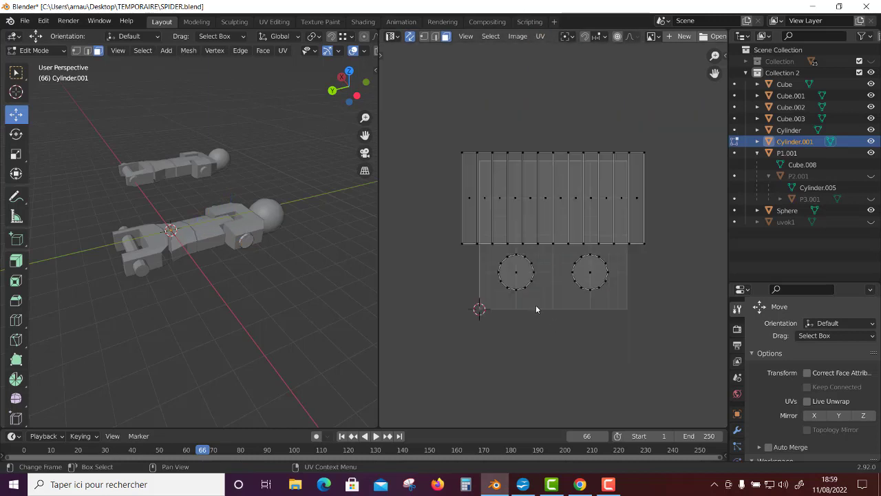
pyautogui.click(36, 50)
pyautogui.click(31, 63)
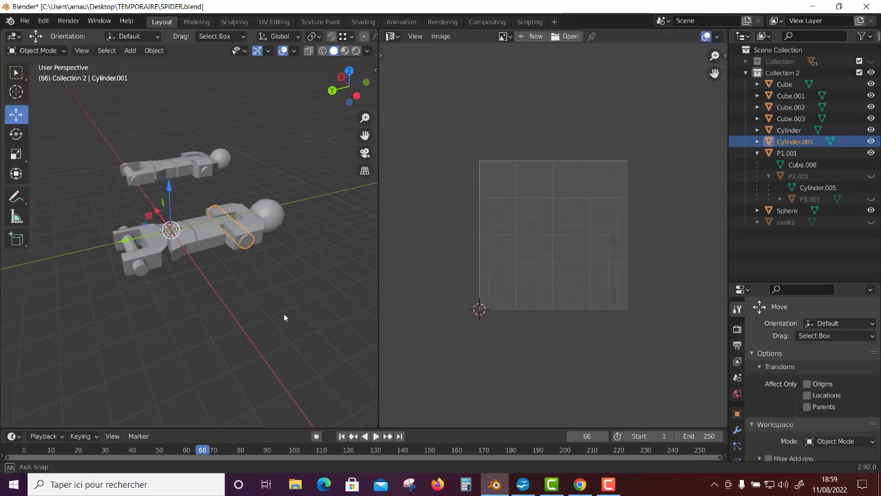
pyautogui.moveTo(283, 314); pyautogui.dragTo(313, 198, button='middle')
pyautogui.moveTo(320, 245); pyautogui.dragTo(84, 334)
# Select all faces of the chosen limb pieces, run Average Islands Scale, then Pack Islands
pyautogui.moveTo(183, 361); pyautogui.dragTo(216, 344, button='middle')
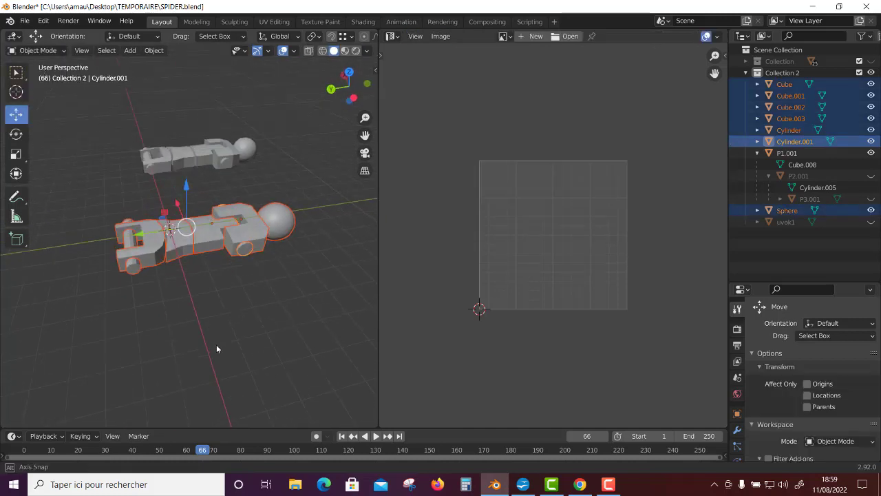
pyautogui.click(38, 51)
pyautogui.click(27, 73)
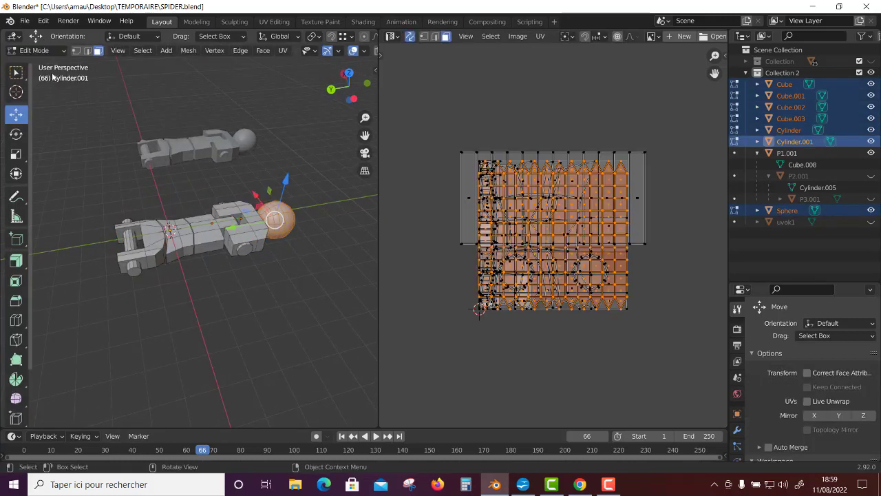
pyautogui.press('a')
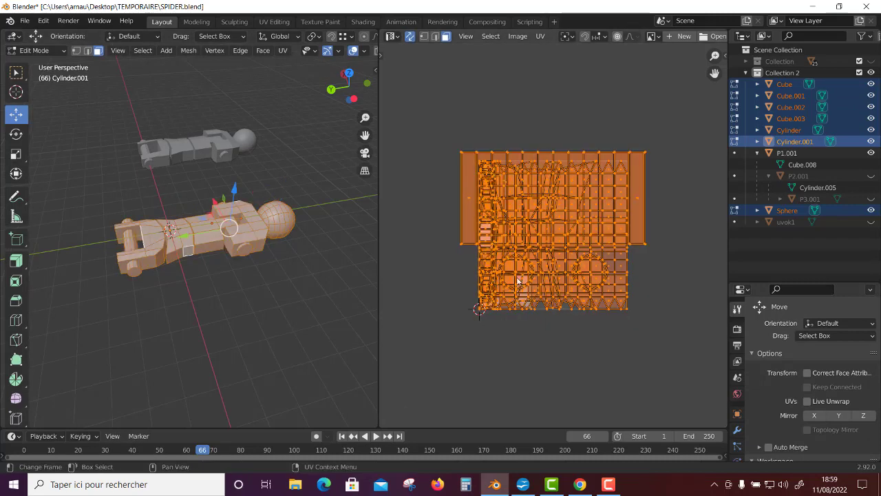
pyautogui.moveTo(234, 241); pyautogui.dragTo(522, 193, button='middle')
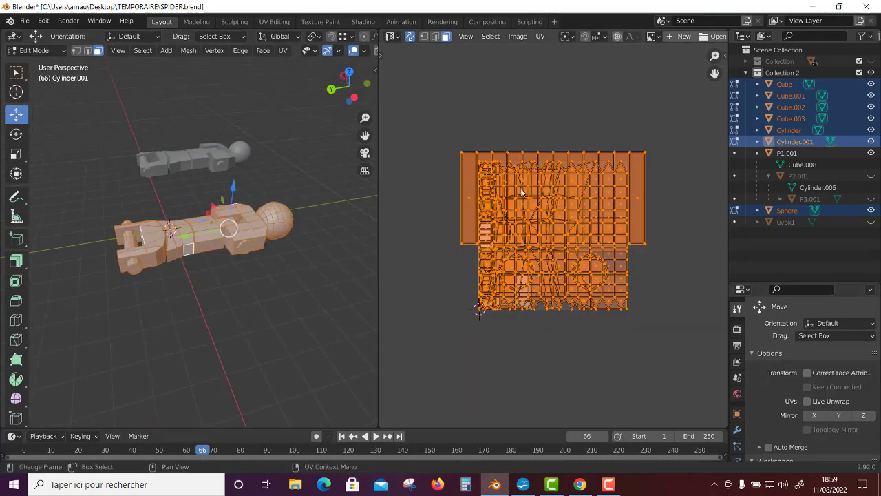
pyautogui.click(543, 37)
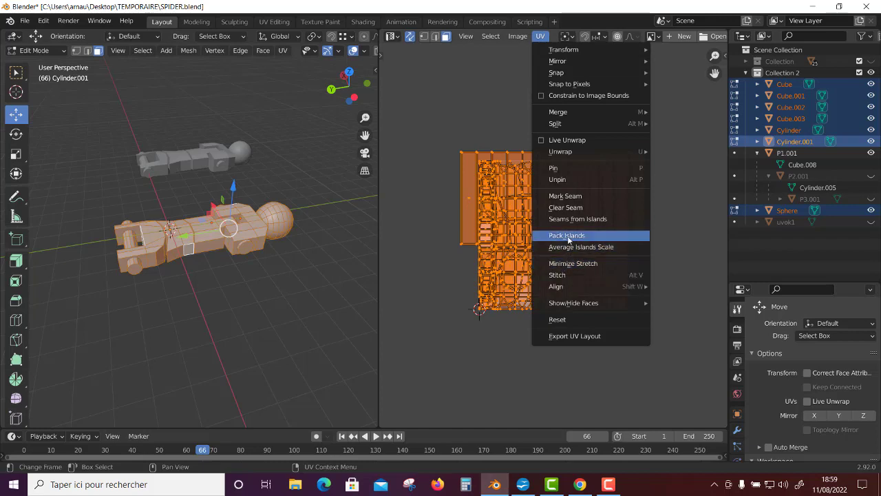
pyautogui.click(569, 247)
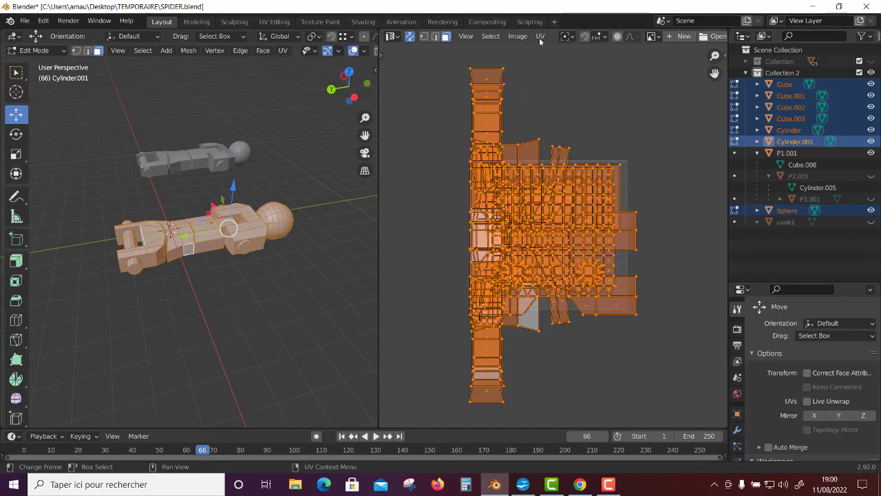
pyautogui.click(540, 37)
pyautogui.click(571, 238)
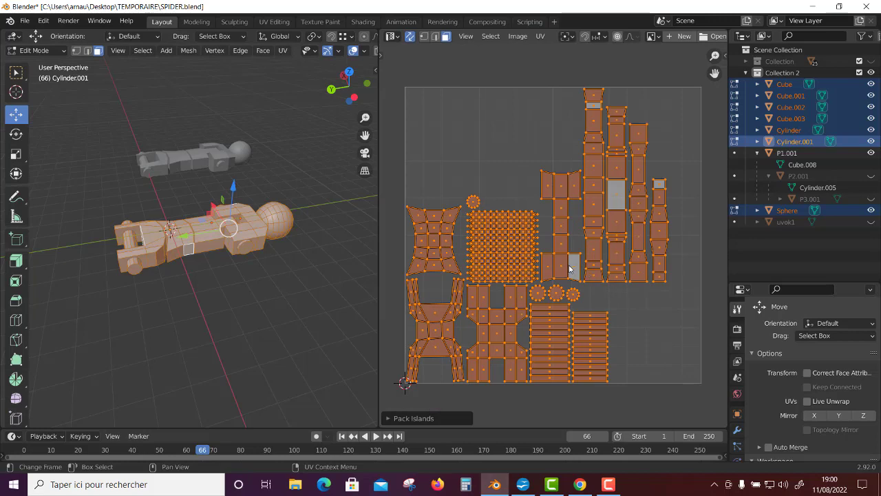
pyautogui.click(648, 306)
# Rotate two right-column UV strips 90° to horizontal and place them at the upper left
pyautogui.press('l')
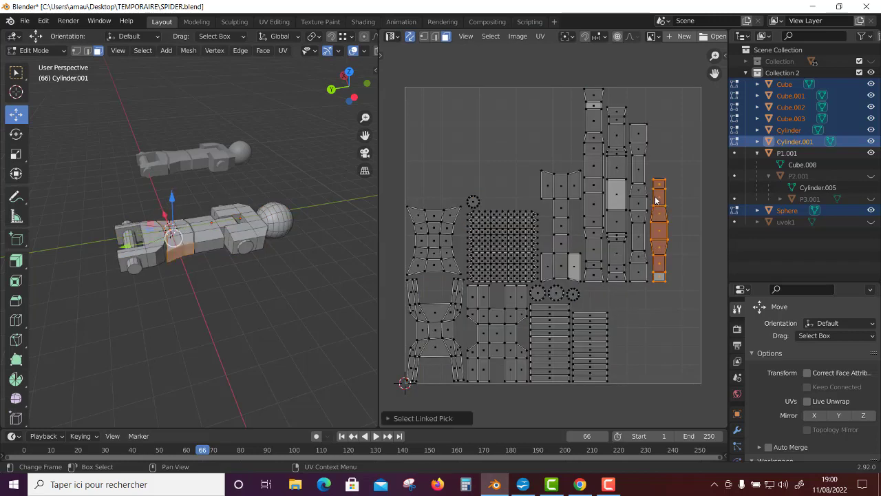
pyautogui.press('g')
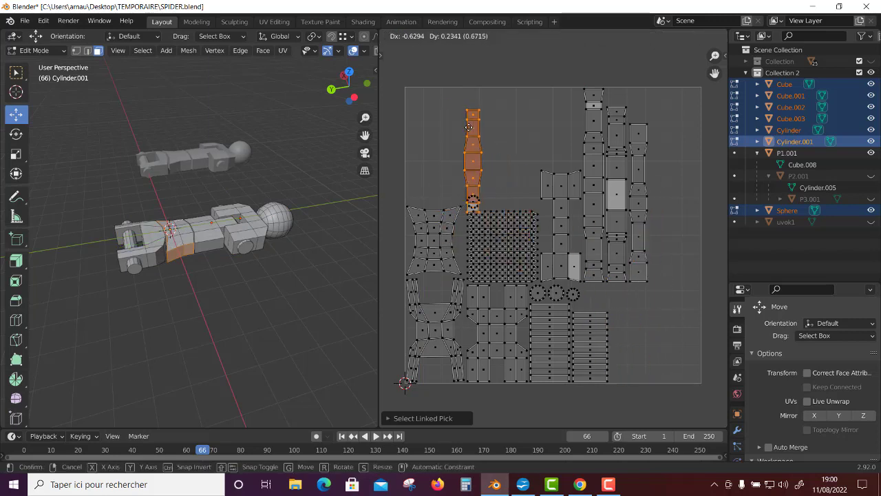
pyautogui.press('r')
pyautogui.click(689, 238)
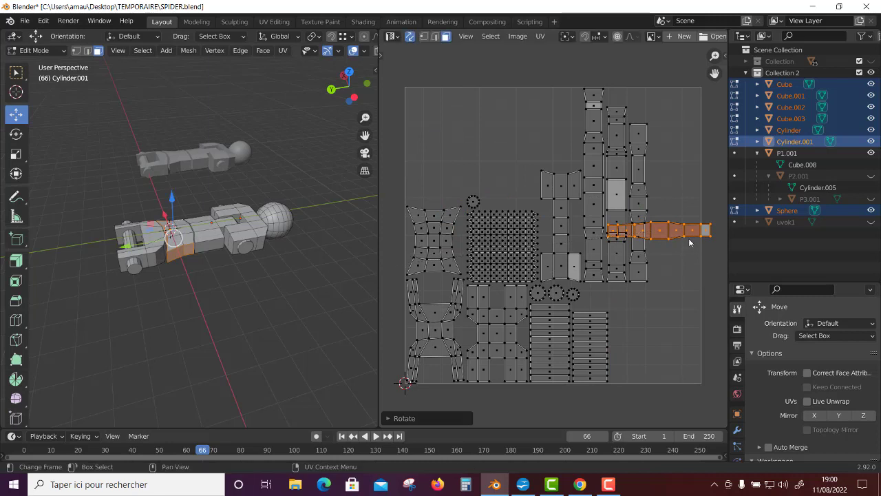
pyautogui.press('g')
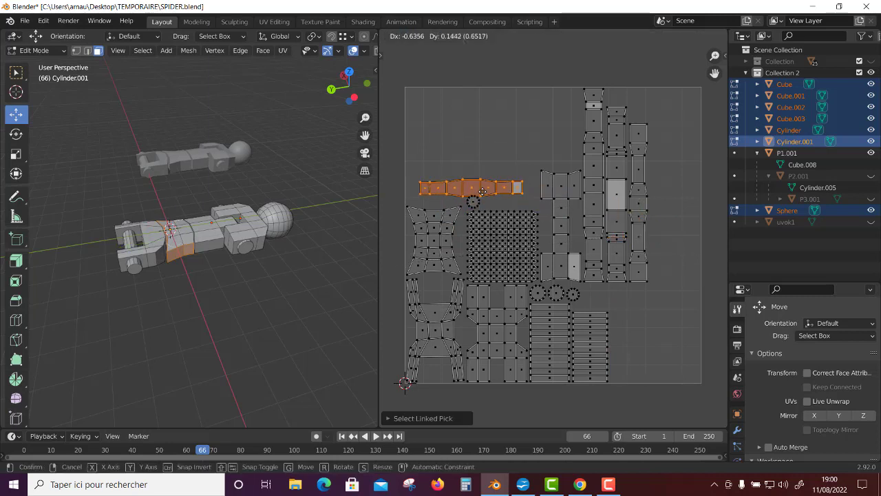
pyautogui.click(539, 186)
pyautogui.click(634, 238)
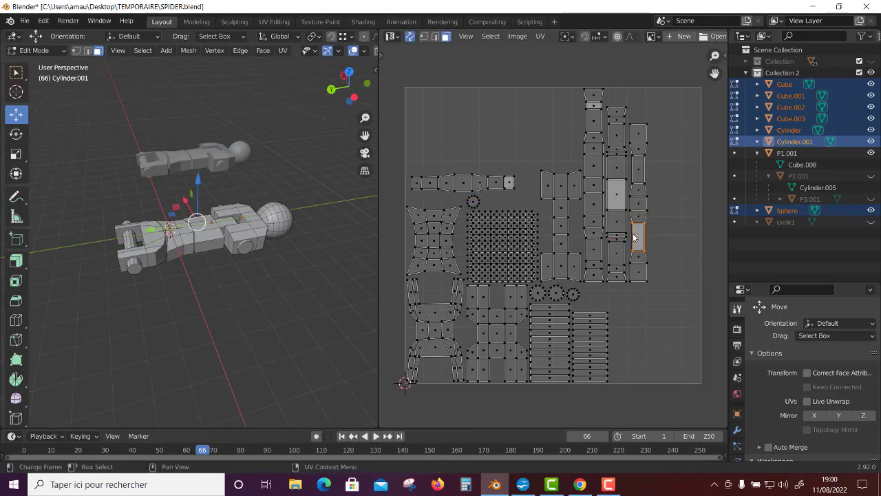
pyautogui.press('l')
pyautogui.press('r')
pyautogui.click(438, 168)
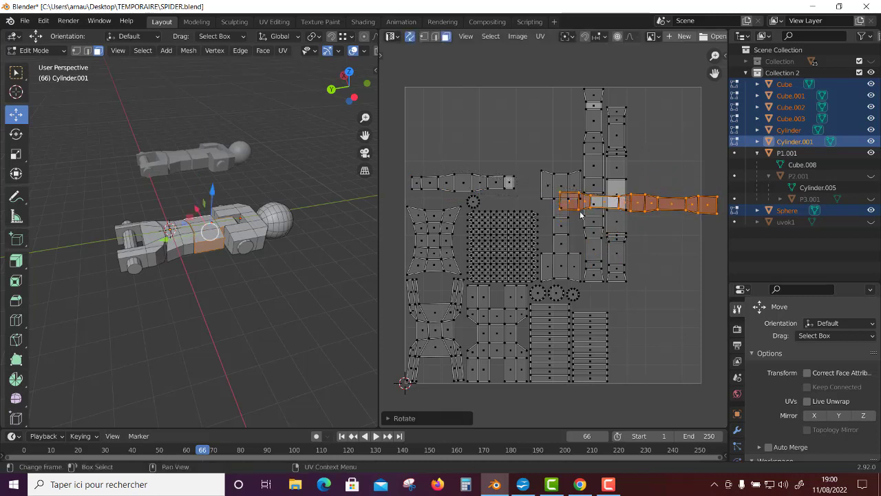
pyautogui.press('g')
pyautogui.click(486, 166)
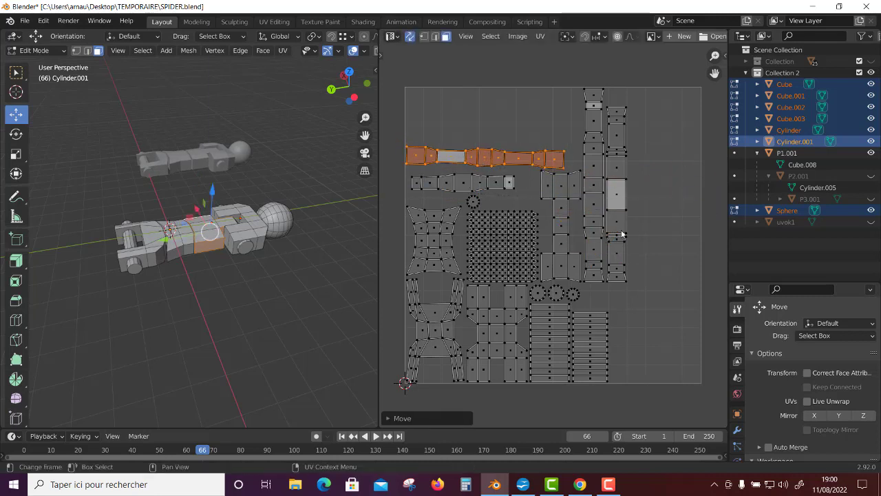
pyautogui.click(622, 234)
# Move the tall right-column island lower down in the right column
pyautogui.press('l')
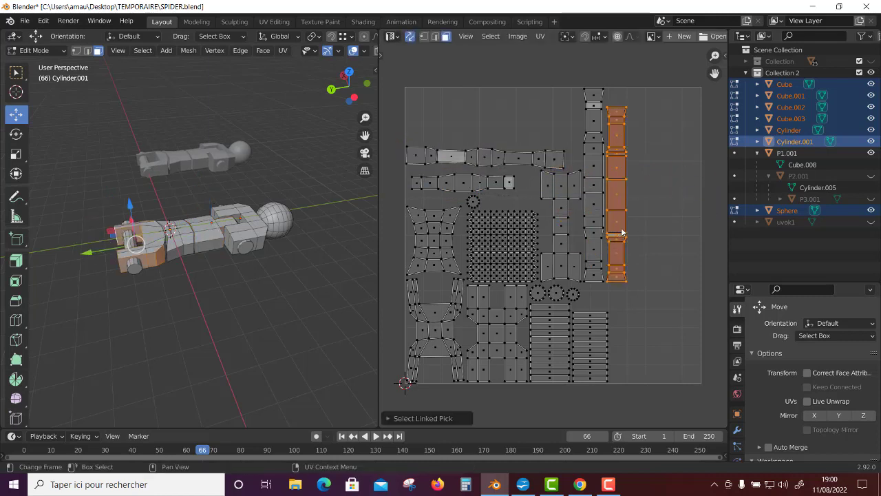
pyautogui.press('g')
pyautogui.click(627, 331)
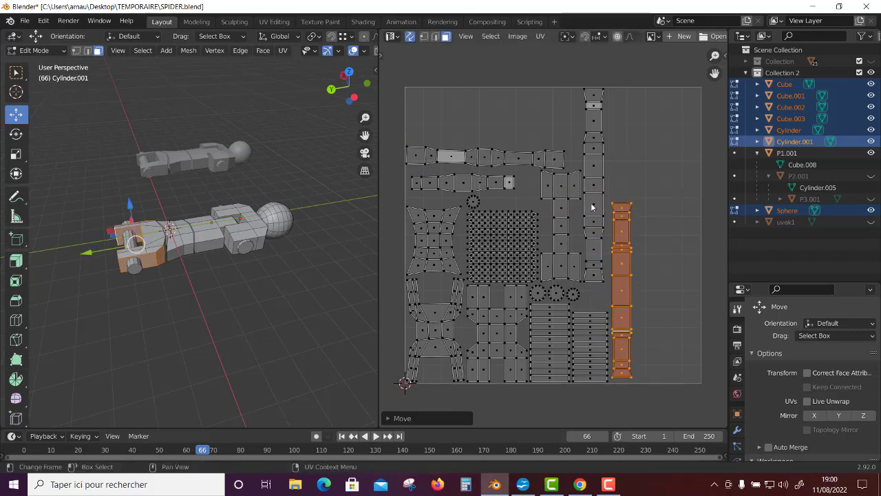
pyautogui.click(591, 207)
# Rotate the long middle vertical strip horizontal and lay it across the top of the square
pyautogui.press('l')
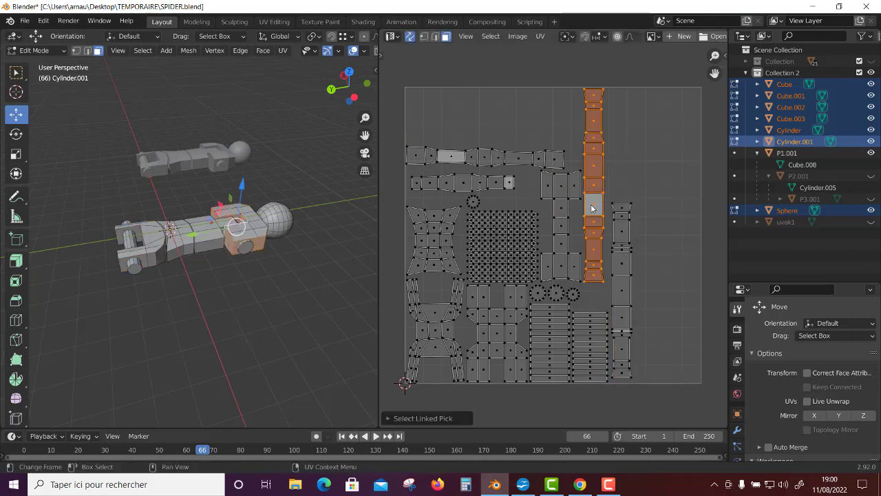
pyautogui.click(671, 167)
pyautogui.moveTo(605, 211); pyautogui.dragTo(590, 254)
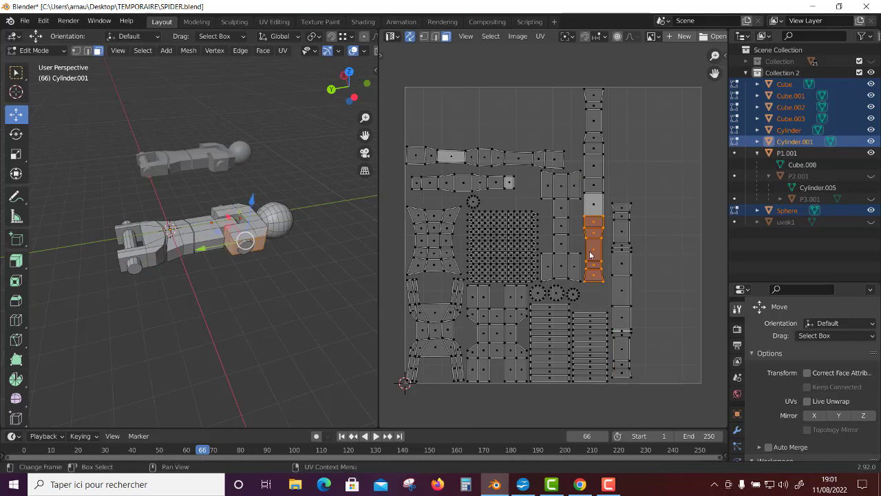
pyautogui.press('g')
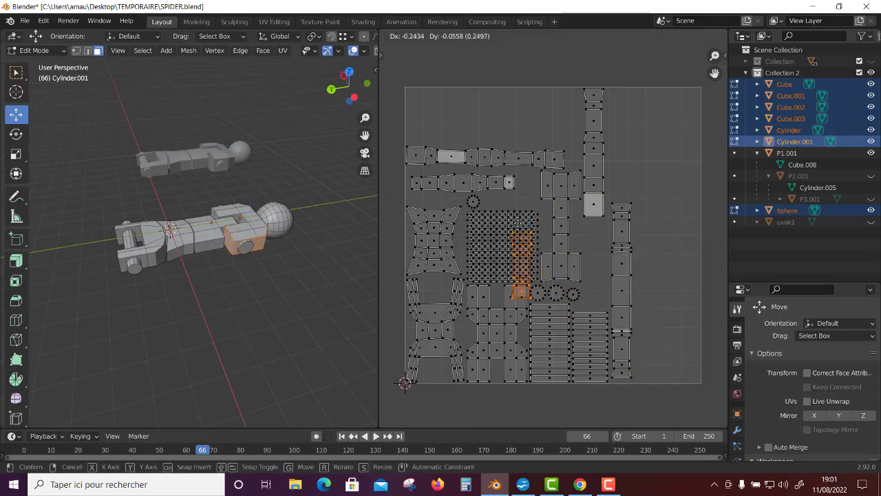
pyautogui.click(594, 220)
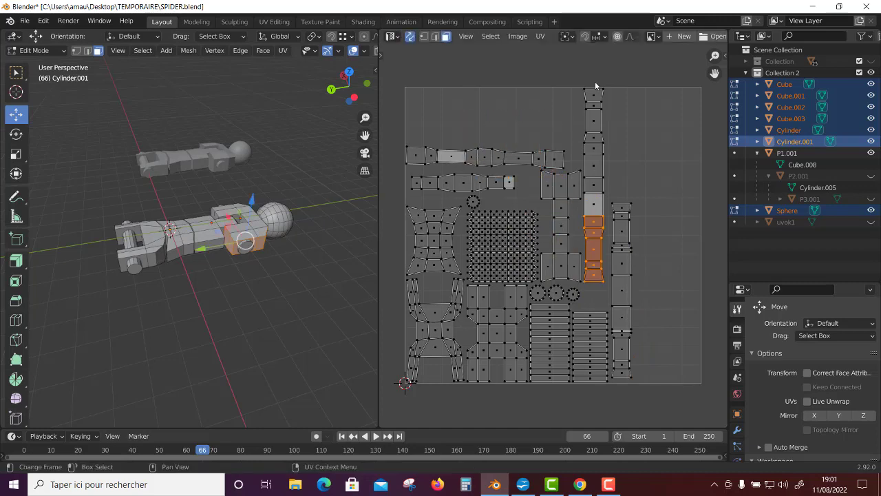
pyautogui.moveTo(599, 90); pyautogui.dragTo(577, 289)
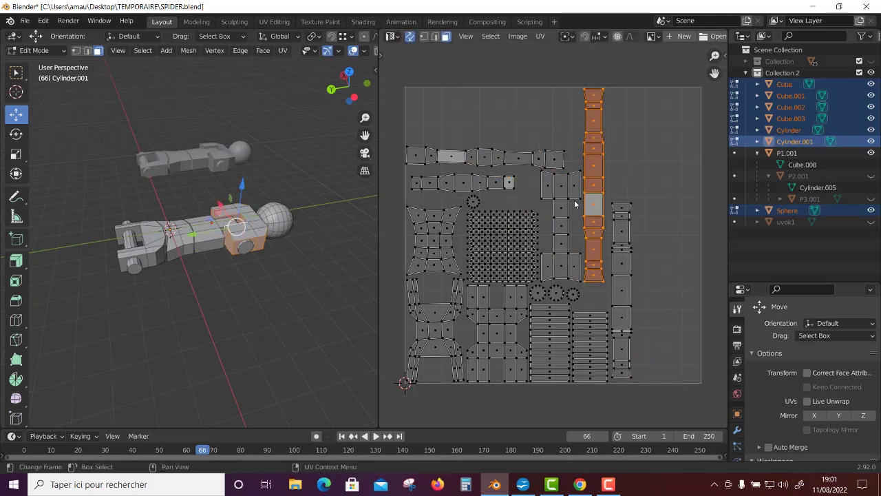
pyautogui.press('r')
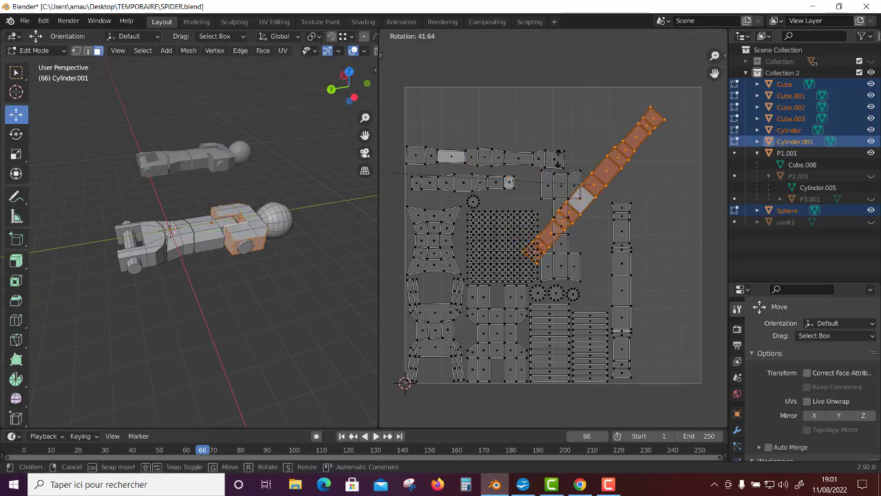
pyautogui.click(586, 389)
pyautogui.press('g')
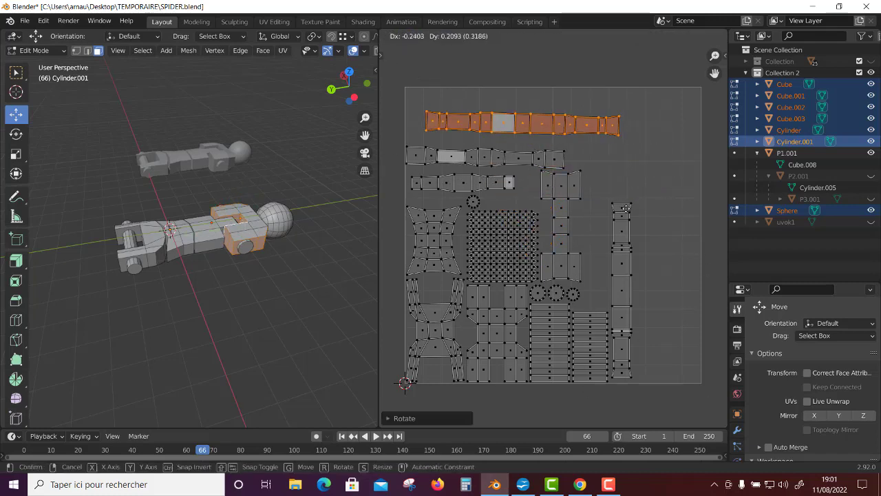
pyautogui.click(618, 215)
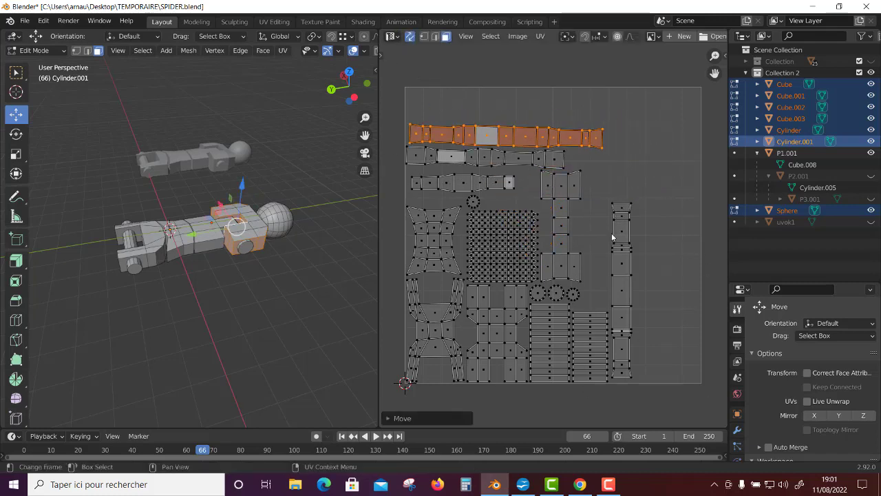
# Scale all UV islands up about 1.18, recentre them, then shrink slightly to fit the square
pyautogui.press('a')
pyautogui.hotkey('shift', 'space')
pyautogui.press('s')
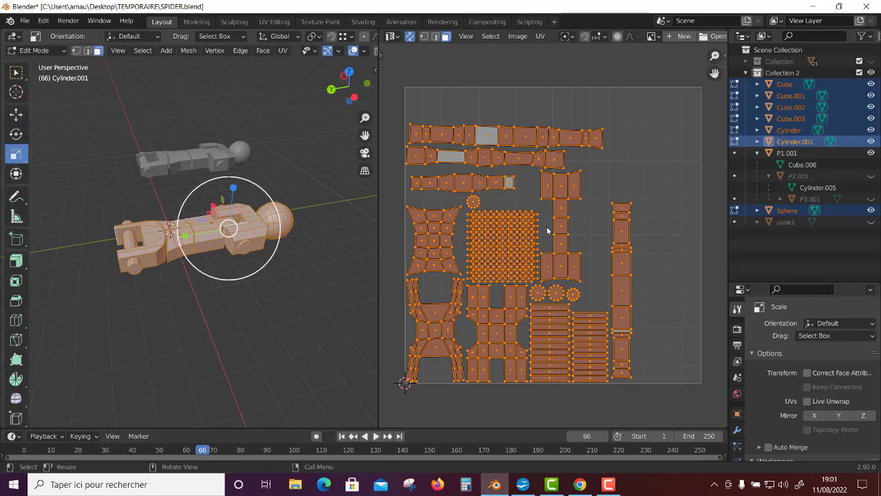
pyautogui.press('s')
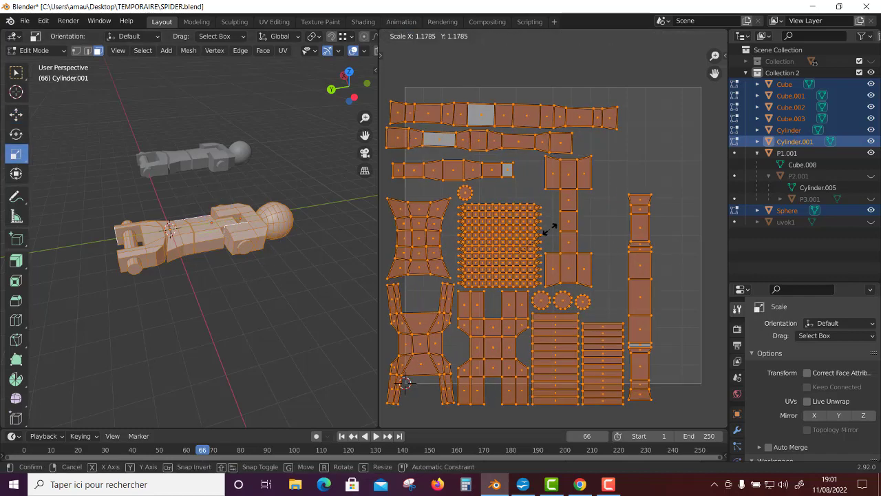
pyautogui.click(549, 230)
pyautogui.press('g')
pyautogui.click(579, 215)
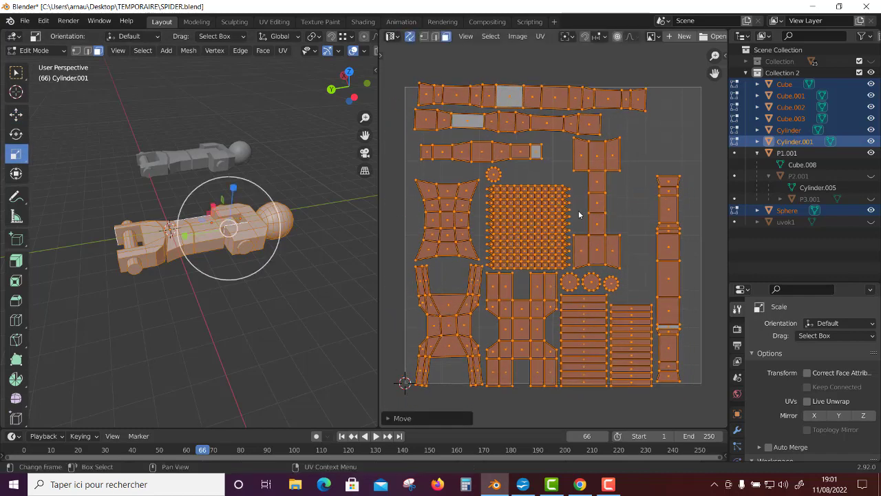
pyautogui.press('s')
pyautogui.click(575, 211)
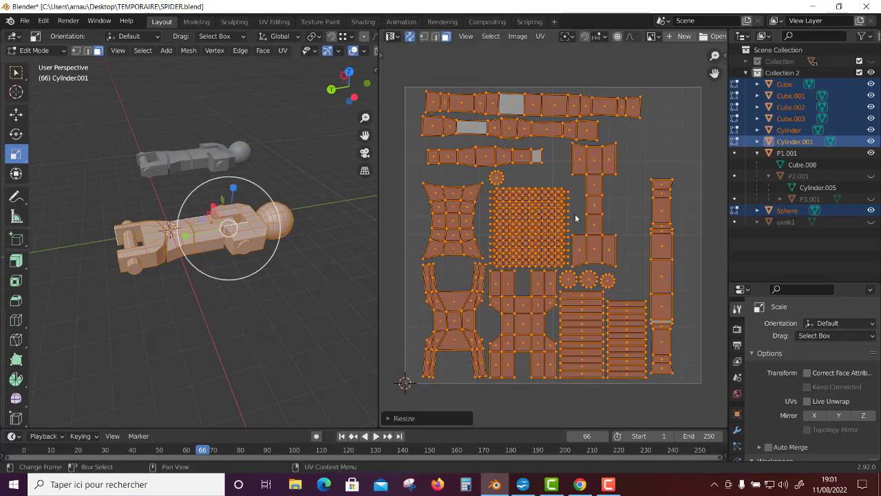
pyautogui.click(692, 384)
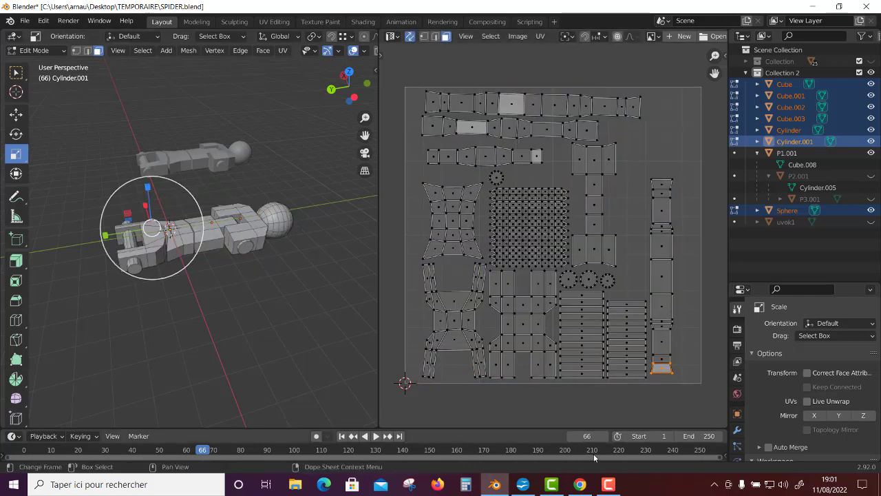